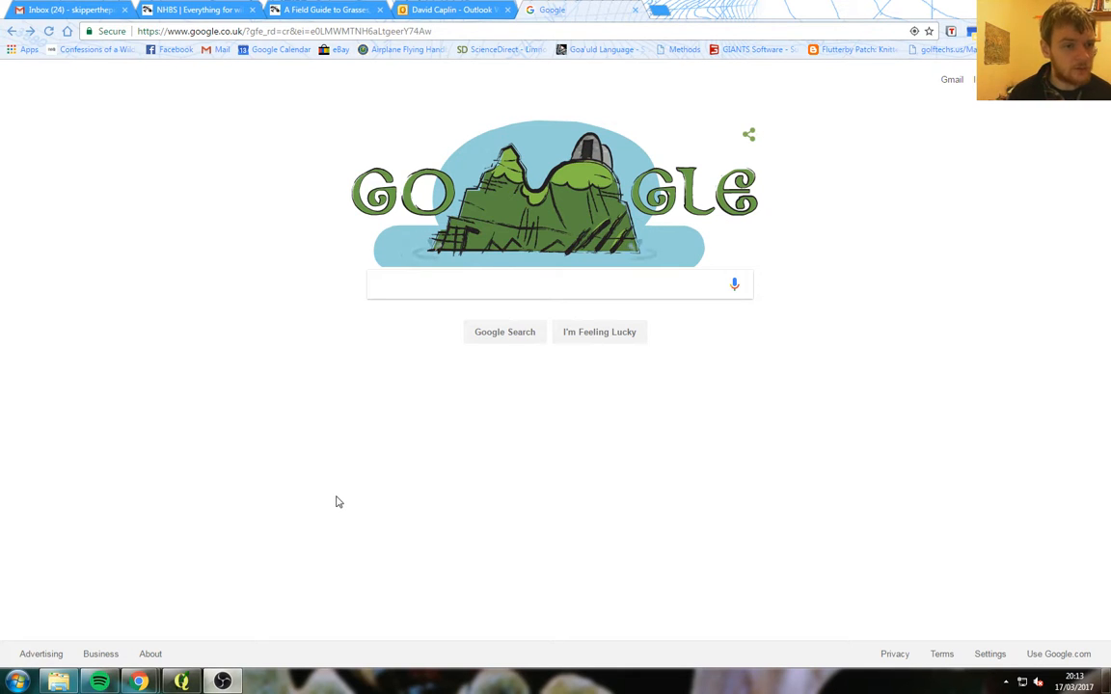
Search Google for "OS Open Map Local" and open the free download page of Ordnance Survey's OS OpenMap – Local product
{"action": "left_click", "coordinate": [435, 278]}
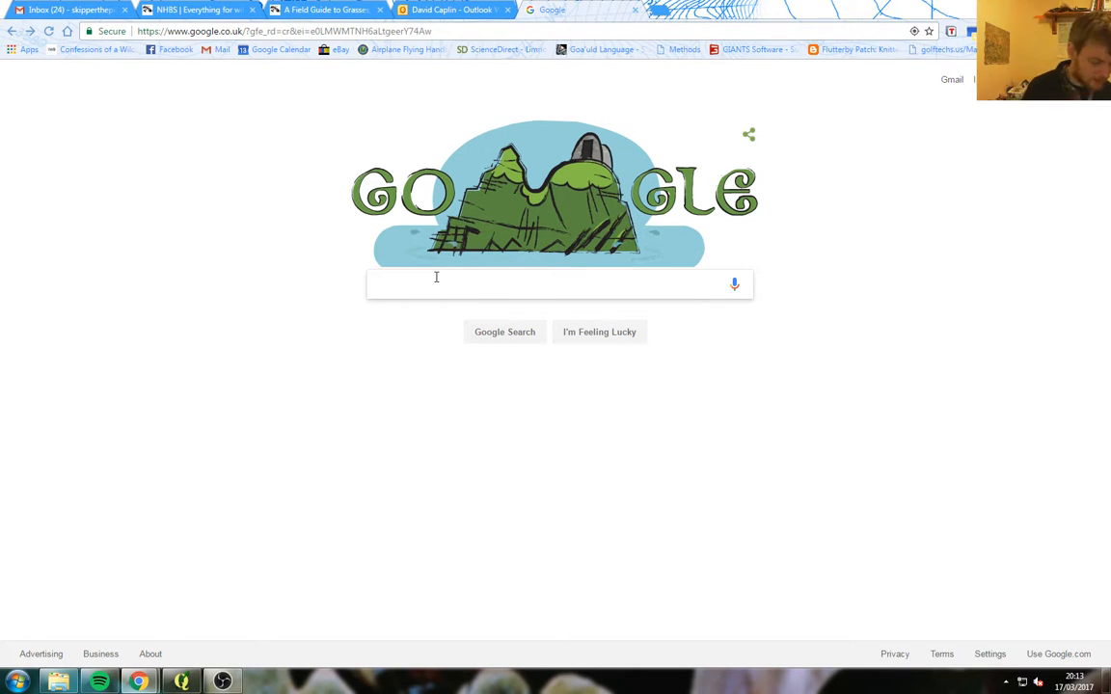
{"action": "type", "text": "OS Open "}
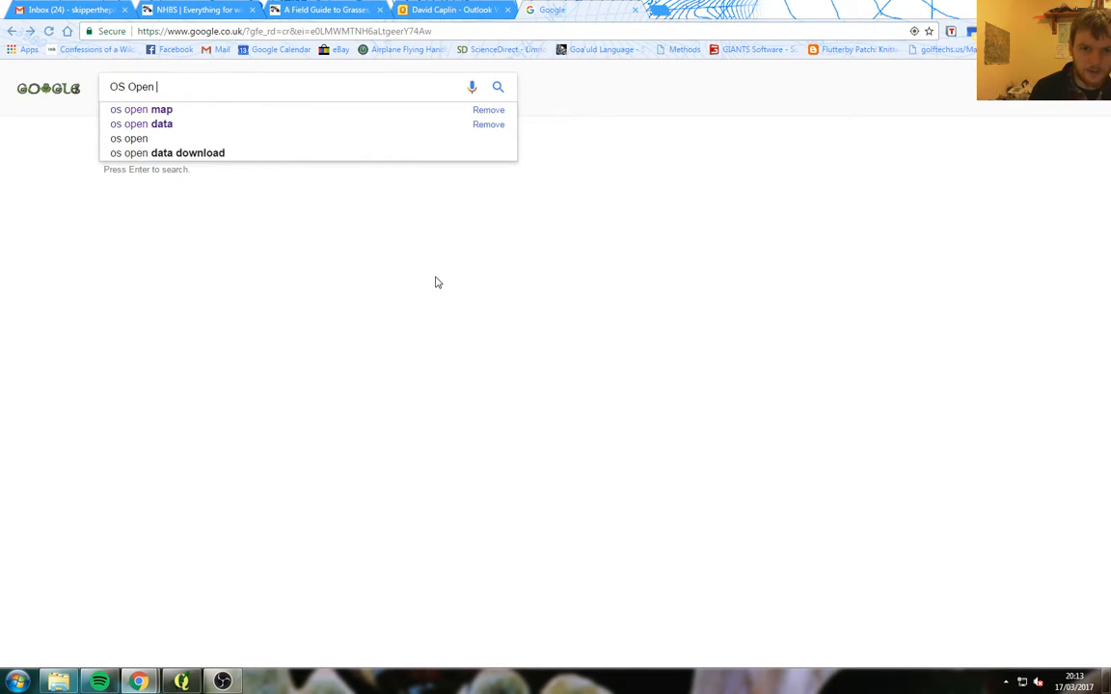
{"action": "type", "text": "Map L"}
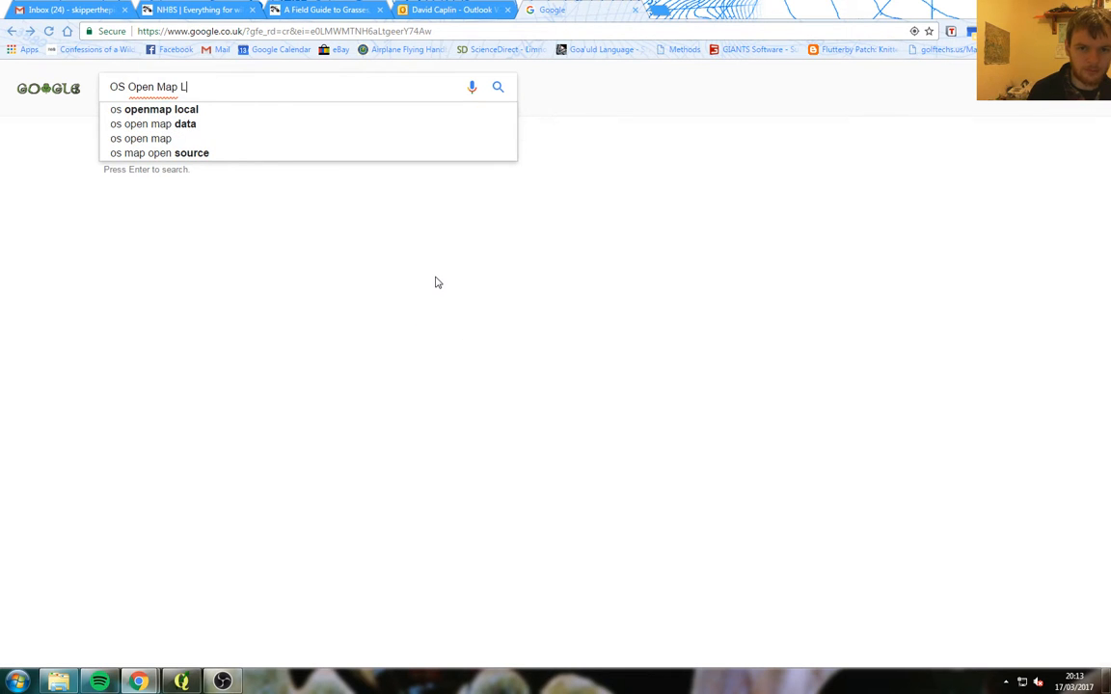
{"action": "type", "text": "ocal"}
{"action": "key", "text": "Return"}
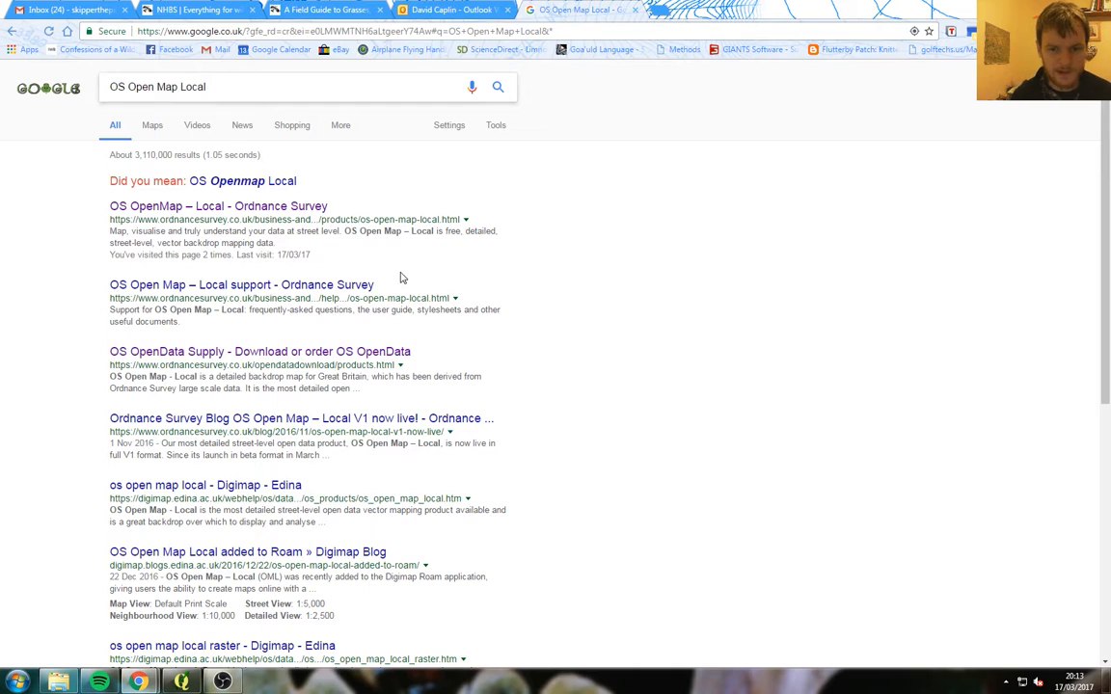
{"action": "left_click", "coordinate": [239, 209]}
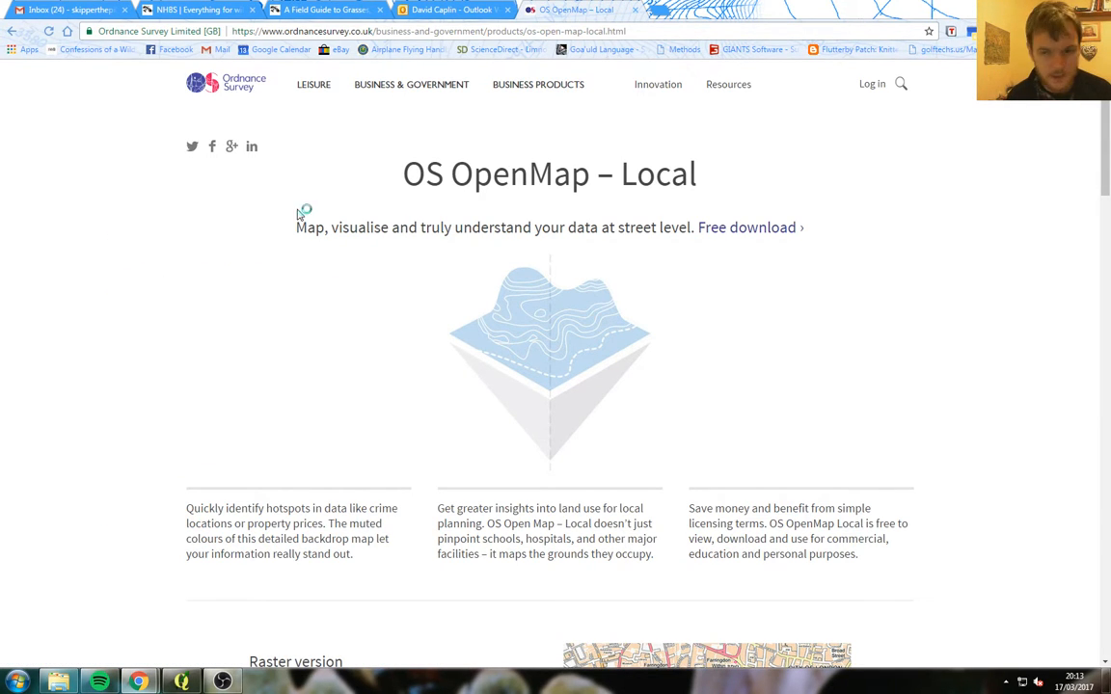
{"action": "left_click", "coordinate": [736, 230]}
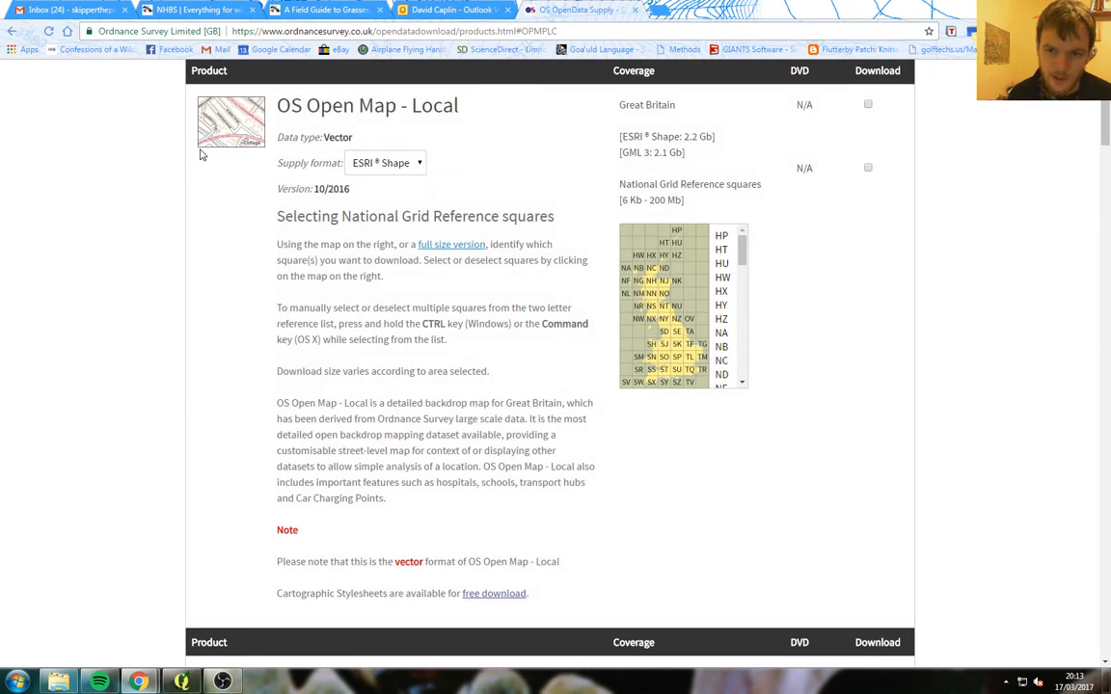
Compare the vector and raster versions of OS Open Map - Local in the product list
{"action": "scroll", "coordinate": [132, 287], "scroll_direction": "up", "scroll_amount": 2}
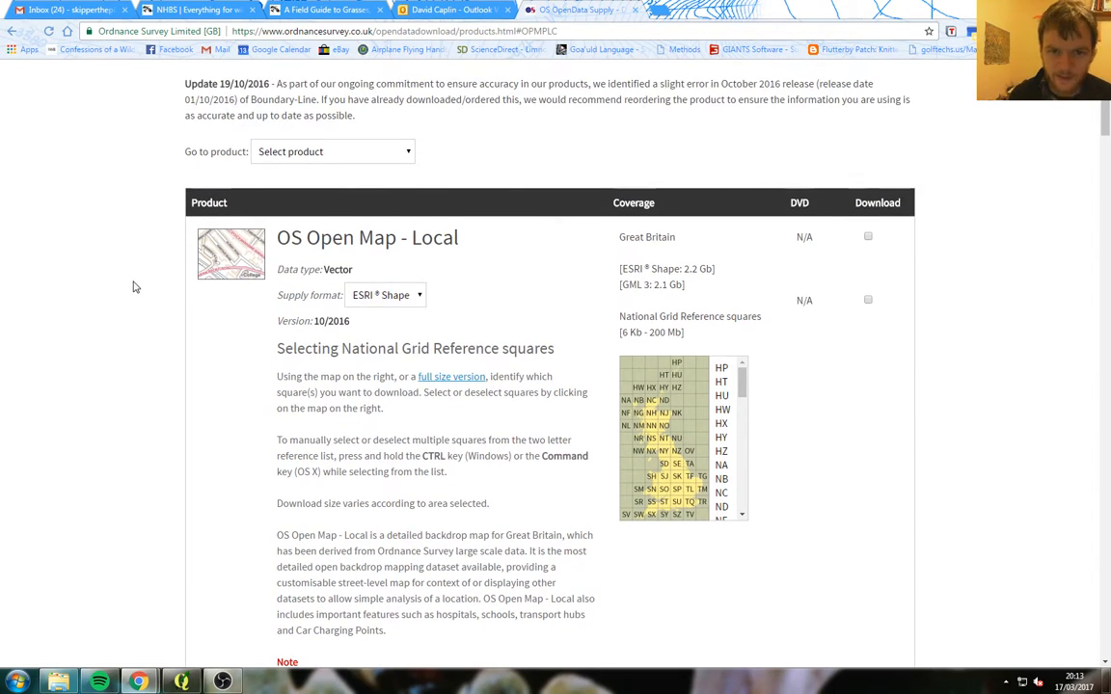
{"action": "scroll", "coordinate": [132, 287], "scroll_direction": "down", "scroll_amount": 15}
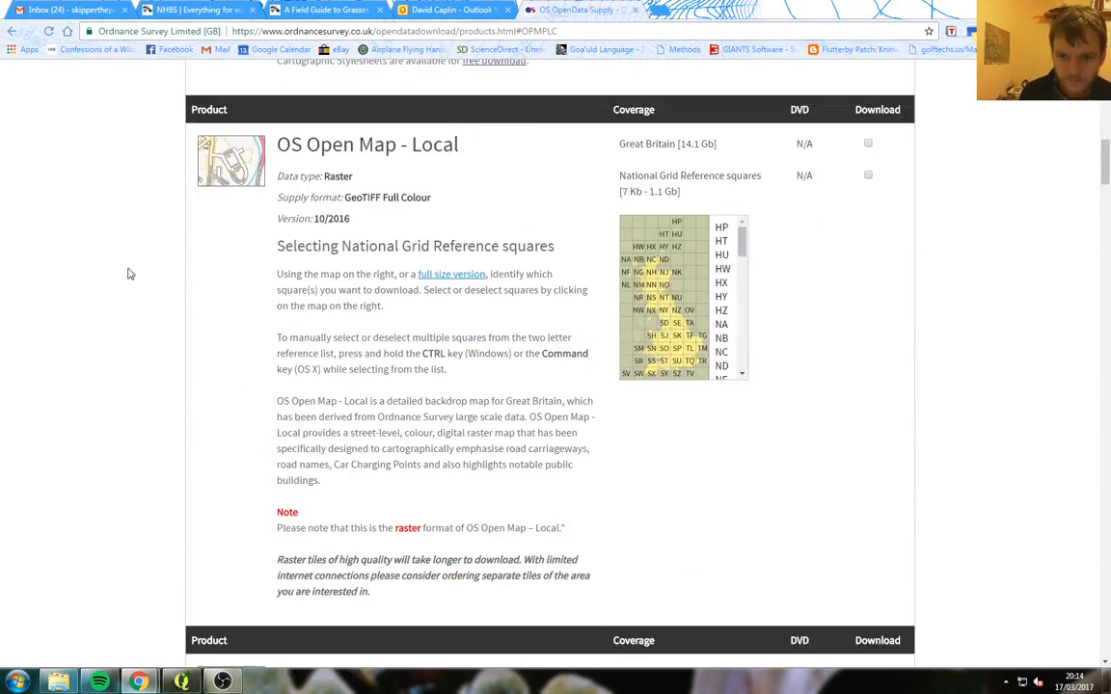
{"action": "scroll", "coordinate": [135, 266], "scroll_direction": "up", "scroll_amount": 12}
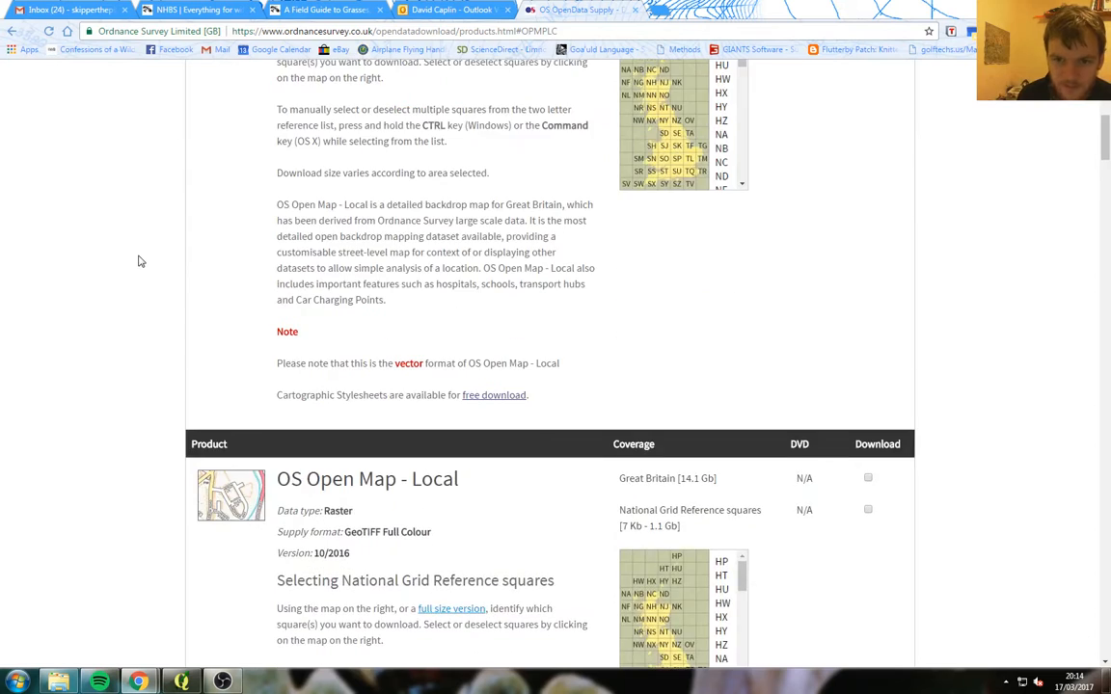
{"action": "scroll", "coordinate": [138, 261], "scroll_direction": "up", "scroll_amount": 1}
{"action": "left_click_drag", "start_coordinate": [306, 106], "coordinate": [459, 116]}
{"action": "left_click", "coordinate": [353, 111]}
{"action": "left_click_drag", "start_coordinate": [322, 135], "coordinate": [351, 132]}
{"action": "left_click", "coordinate": [351, 132]}
{"action": "scroll", "coordinate": [194, 266], "scroll_direction": "down", "scroll_amount": 1}
{"action": "scroll", "coordinate": [194, 267], "scroll_direction": "down", "scroll_amount": 3}
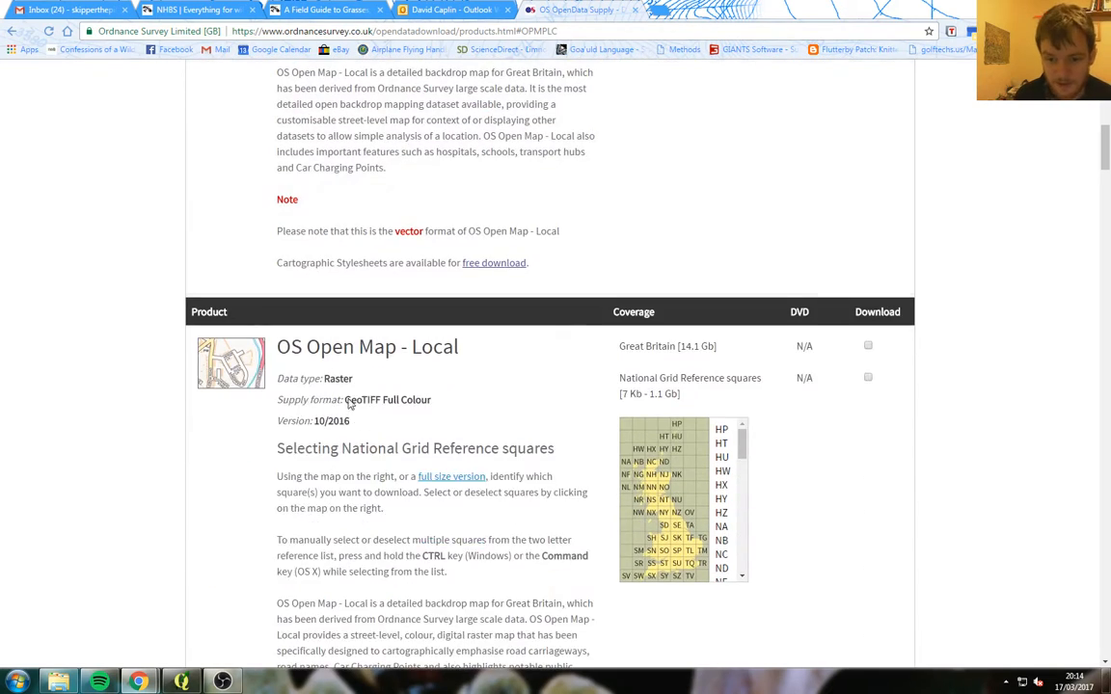
{"action": "scroll", "coordinate": [179, 320], "scroll_direction": "down", "scroll_amount": 5}
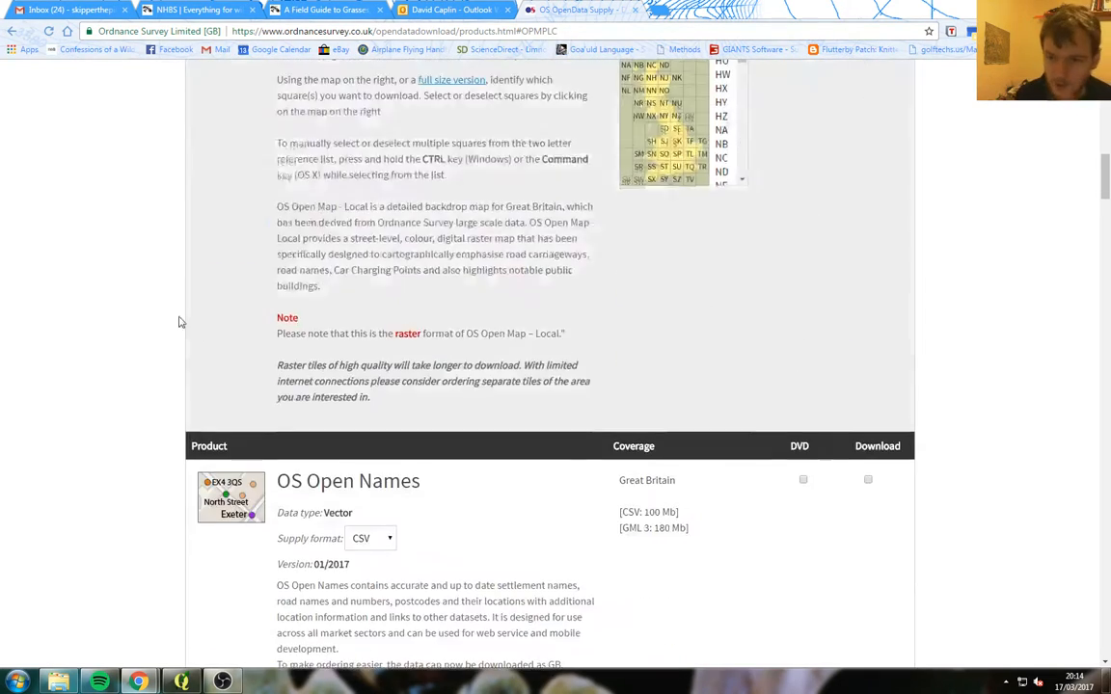
{"action": "scroll", "coordinate": [176, 315], "scroll_direction": "up", "scroll_amount": 3}
Review the other open data products, including OS Open Names, OS Open Roads, GB Overview Maps, OS Terrain 50 and Boundary-Line
{"action": "scroll", "coordinate": [177, 314], "scroll_direction": "down", "scroll_amount": 6}
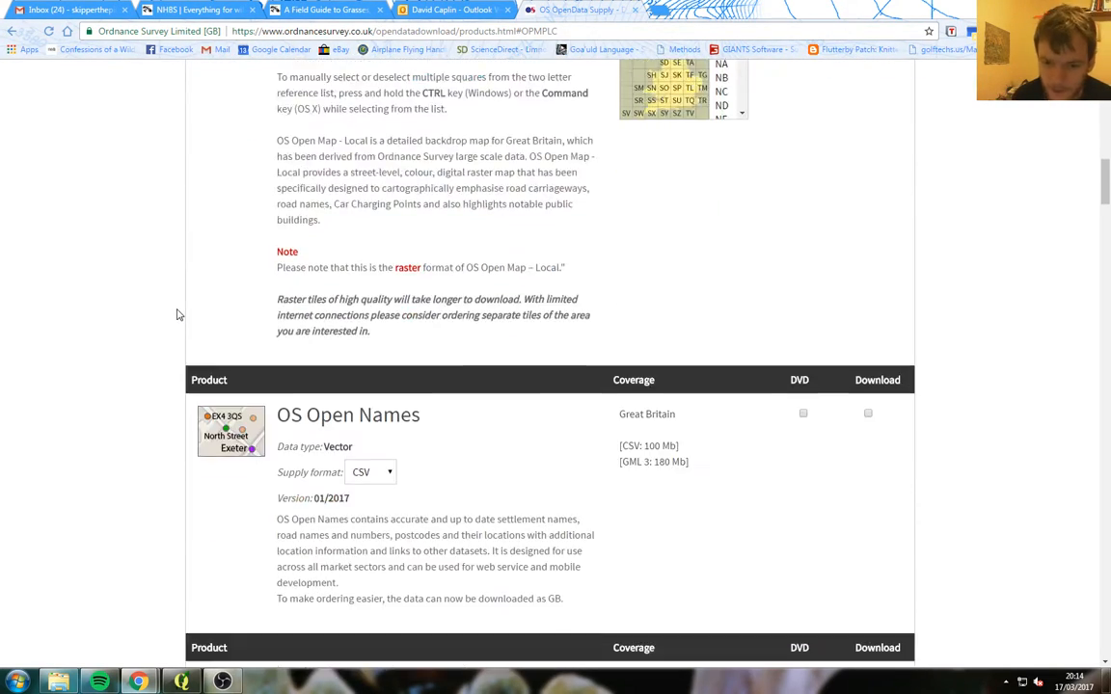
{"action": "scroll", "coordinate": [280, 205], "scroll_direction": "down", "scroll_amount": 3}
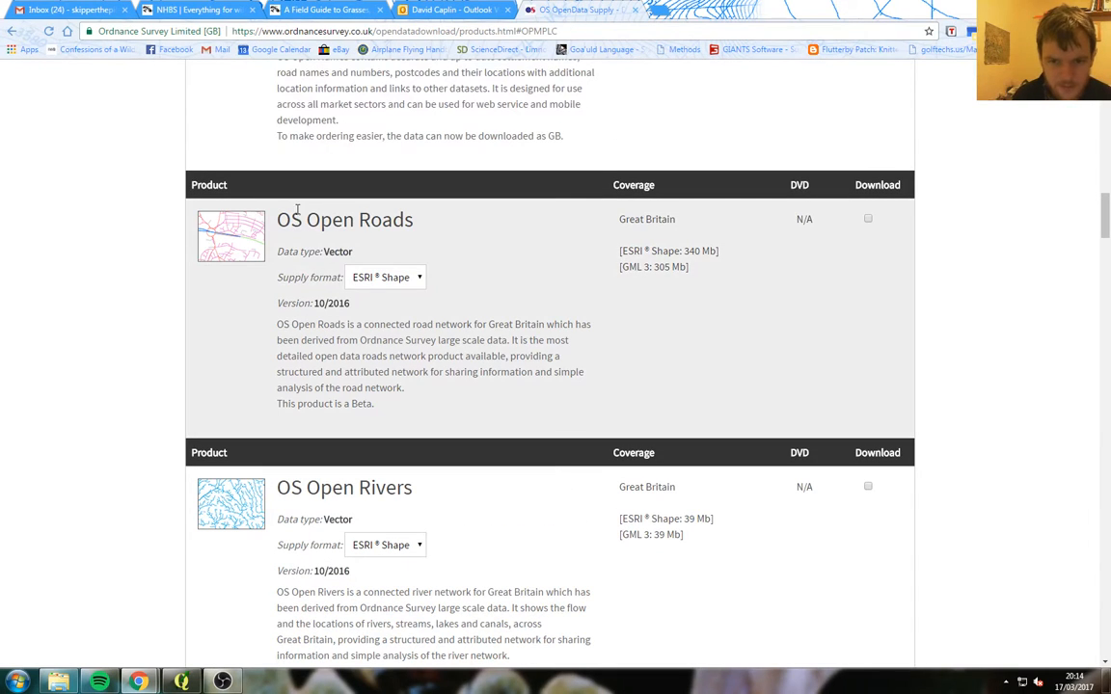
{"action": "scroll", "coordinate": [347, 376], "scroll_direction": "down", "scroll_amount": 4}
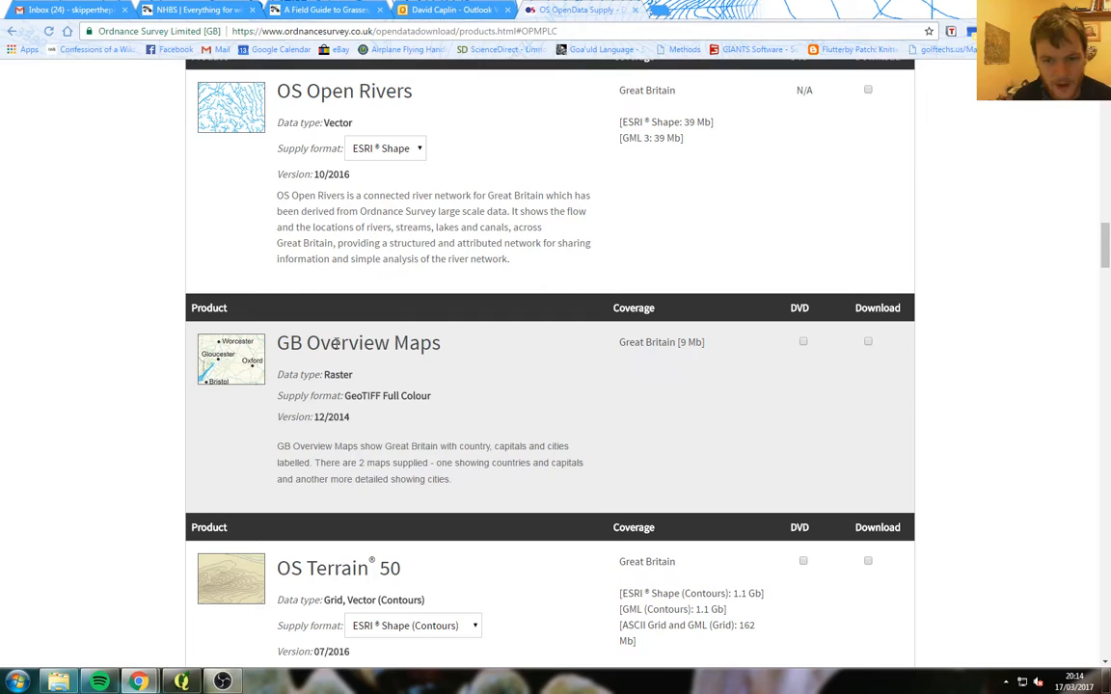
{"action": "left_click_drag", "start_coordinate": [330, 344], "coordinate": [466, 352]}
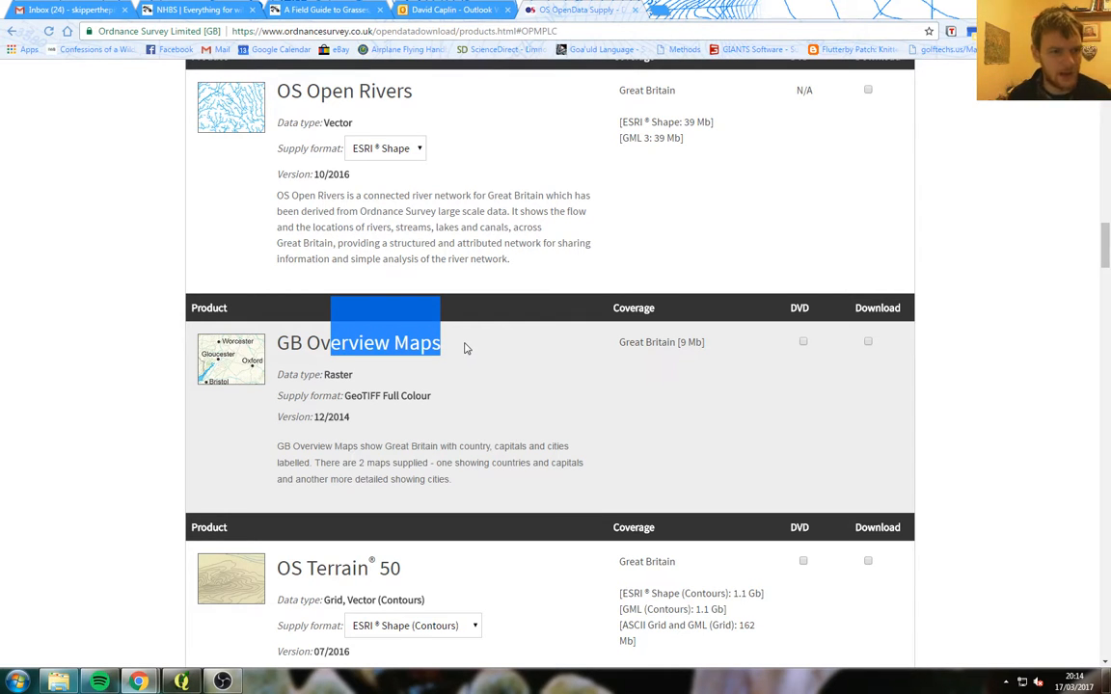
{"action": "left_click", "coordinate": [448, 347]}
{"action": "scroll", "coordinate": [453, 343], "scroll_direction": "down", "scroll_amount": 3}
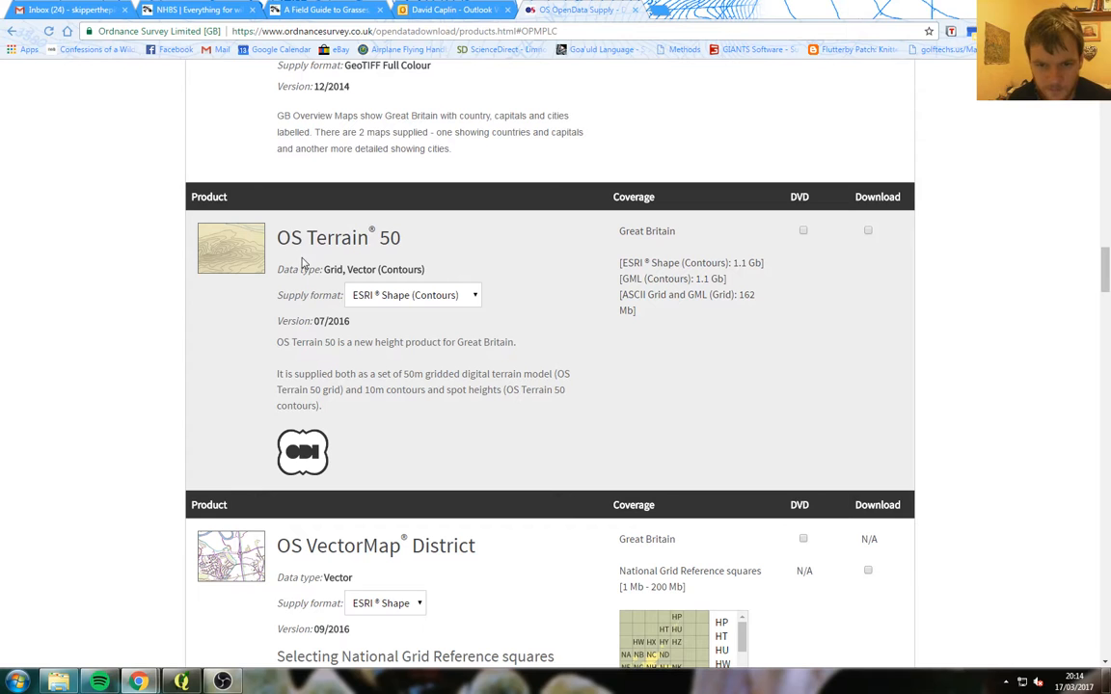
{"action": "left_click_drag", "start_coordinate": [290, 238], "coordinate": [374, 246]}
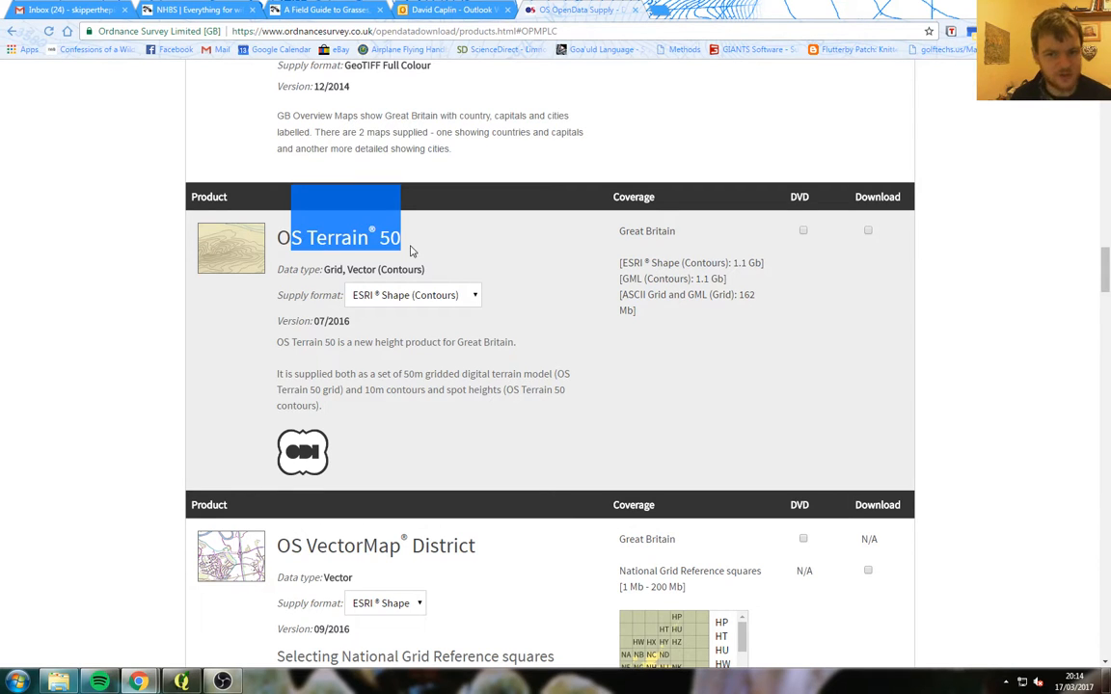
{"action": "left_click", "coordinate": [144, 318]}
{"action": "scroll", "coordinate": [135, 323], "scroll_direction": "down", "scroll_amount": 6}
{"action": "scroll", "coordinate": [136, 326], "scroll_direction": "down", "scroll_amount": 7}
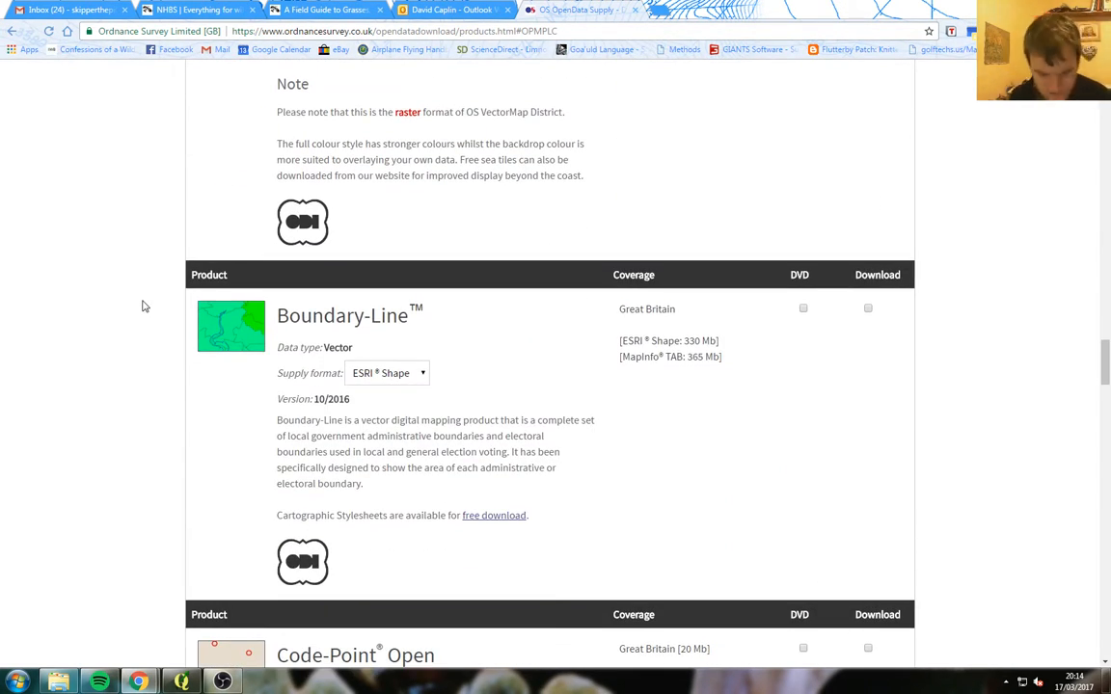
Select grid square SS of the vector OS Open Map - Local in ESRI Shape format and continue to the order details
{"action": "key", "text": "Home"}
{"action": "scroll", "coordinate": [140, 312], "scroll_direction": "down", "scroll_amount": 4}
{"action": "scroll", "coordinate": [140, 314], "scroll_direction": "down", "scroll_amount": 2}
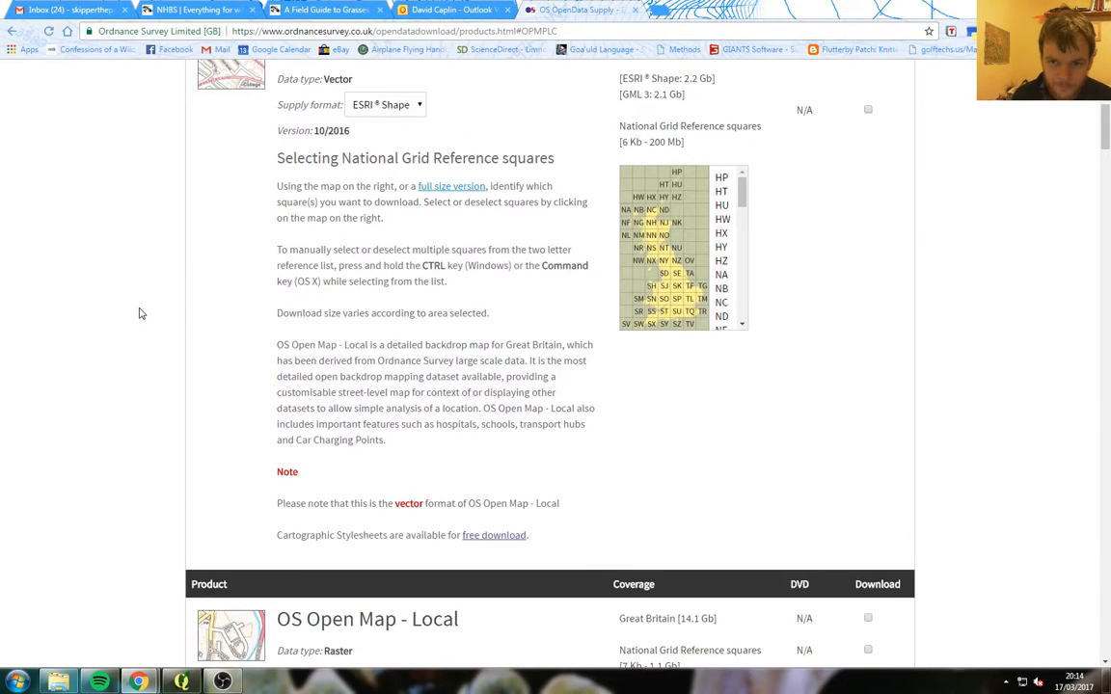
{"action": "scroll", "coordinate": [142, 312], "scroll_direction": "up", "scroll_amount": 1}
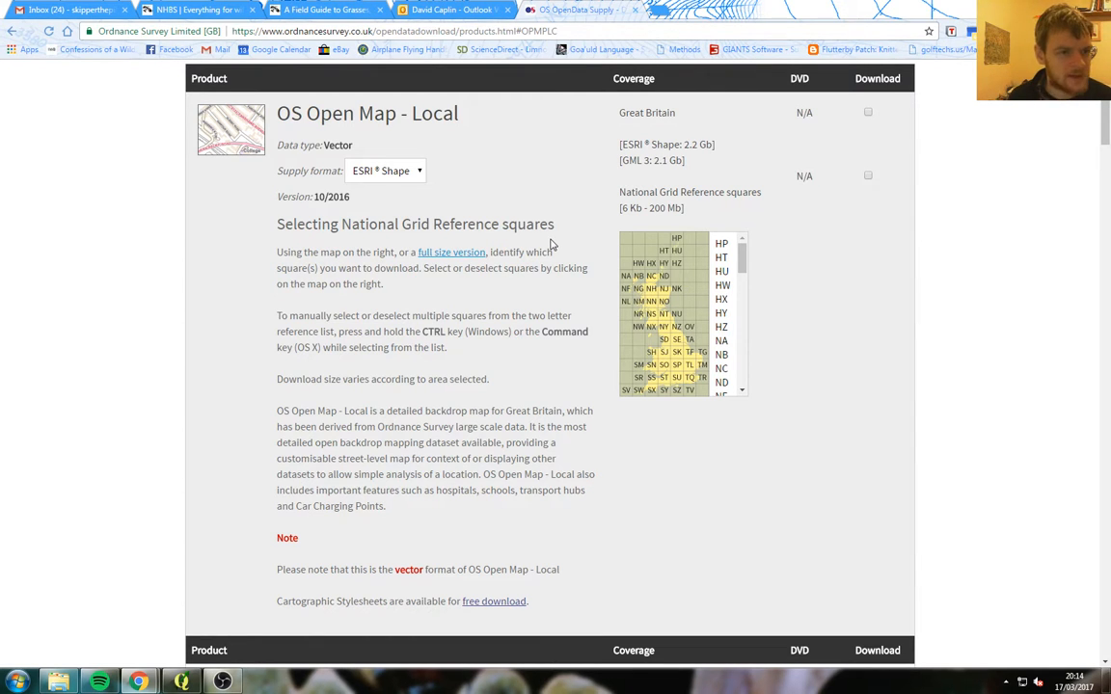
{"action": "left_click", "coordinate": [652, 379]}
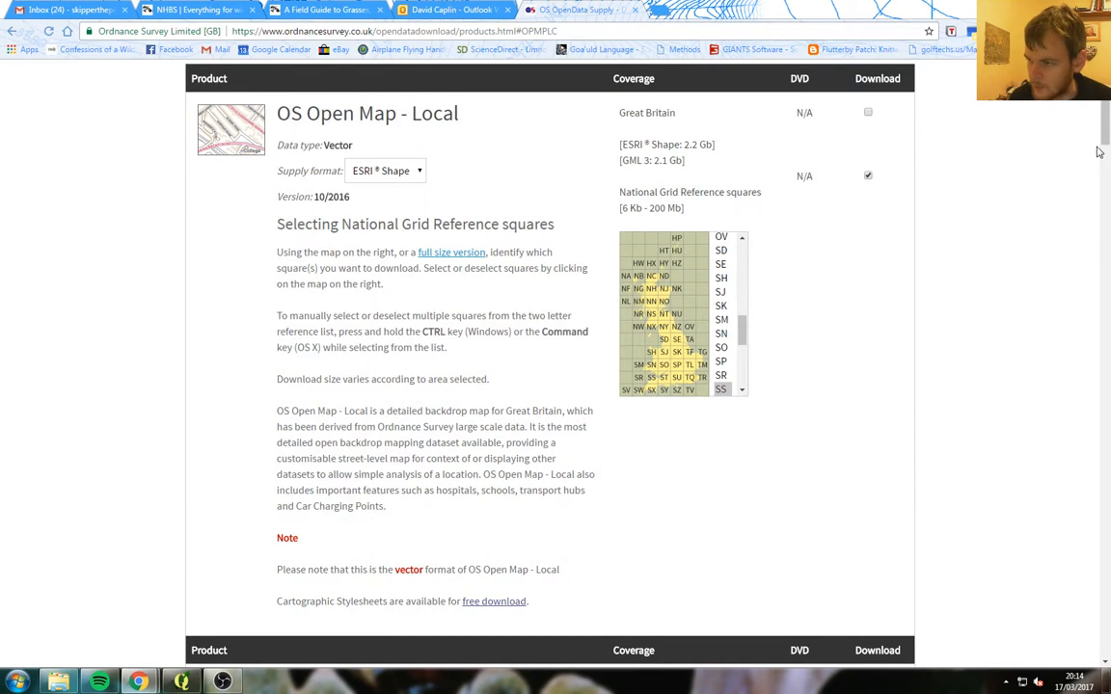
{"action": "left_click_drag", "start_coordinate": [1106, 141], "coordinate": [1106, 643]}
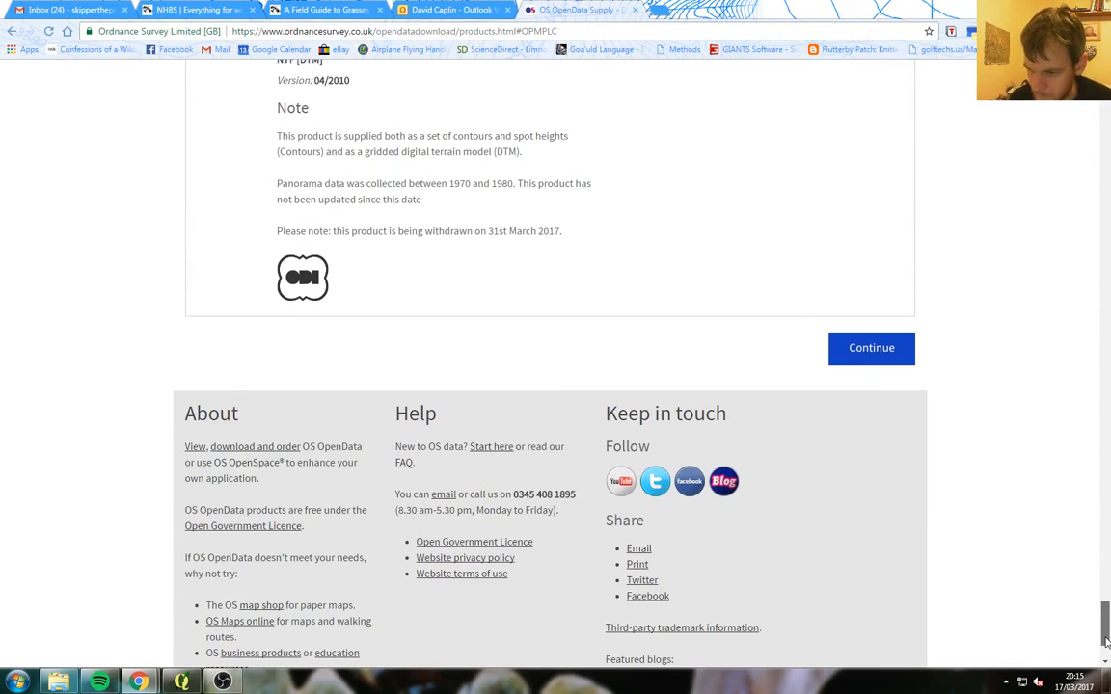
{"action": "left_click", "coordinate": [877, 350]}
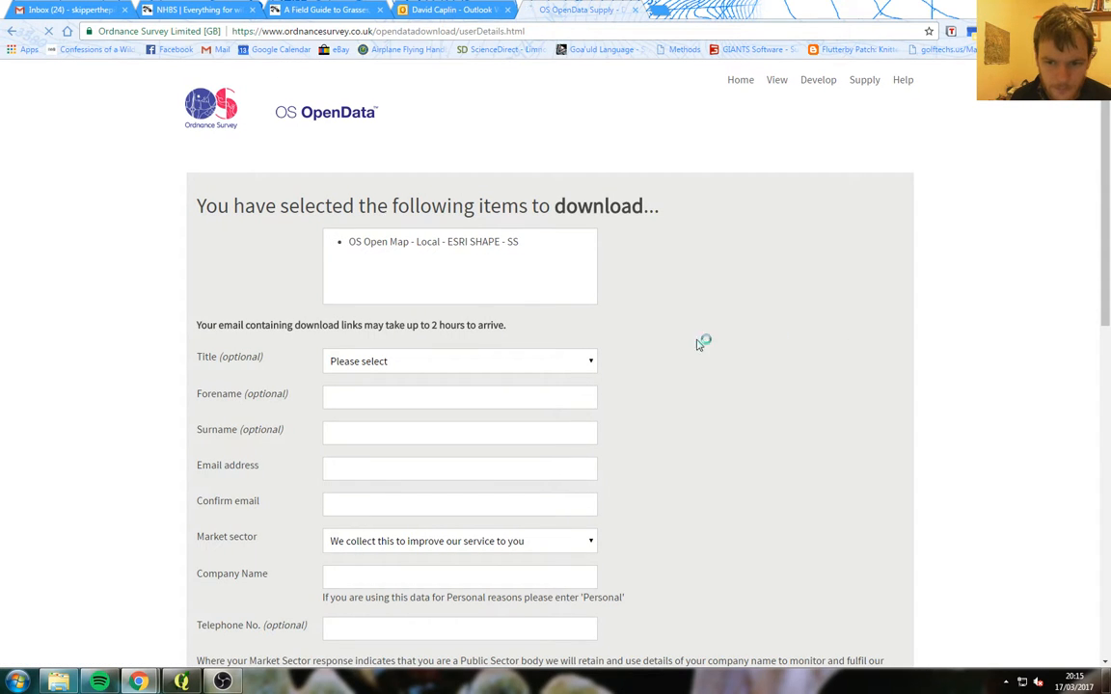
Review the contact details, consent options and captcha required on the download order form
{"action": "scroll", "coordinate": [183, 334], "scroll_direction": "down", "scroll_amount": 2}
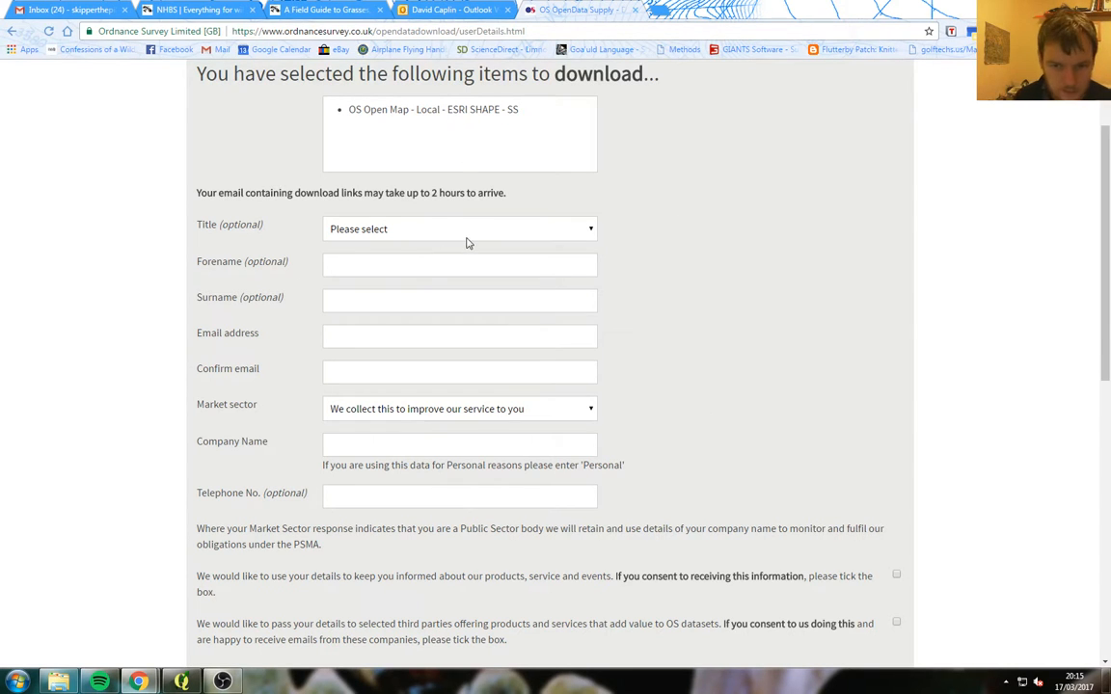
{"action": "scroll", "coordinate": [279, 303], "scroll_direction": "down", "scroll_amount": 2}
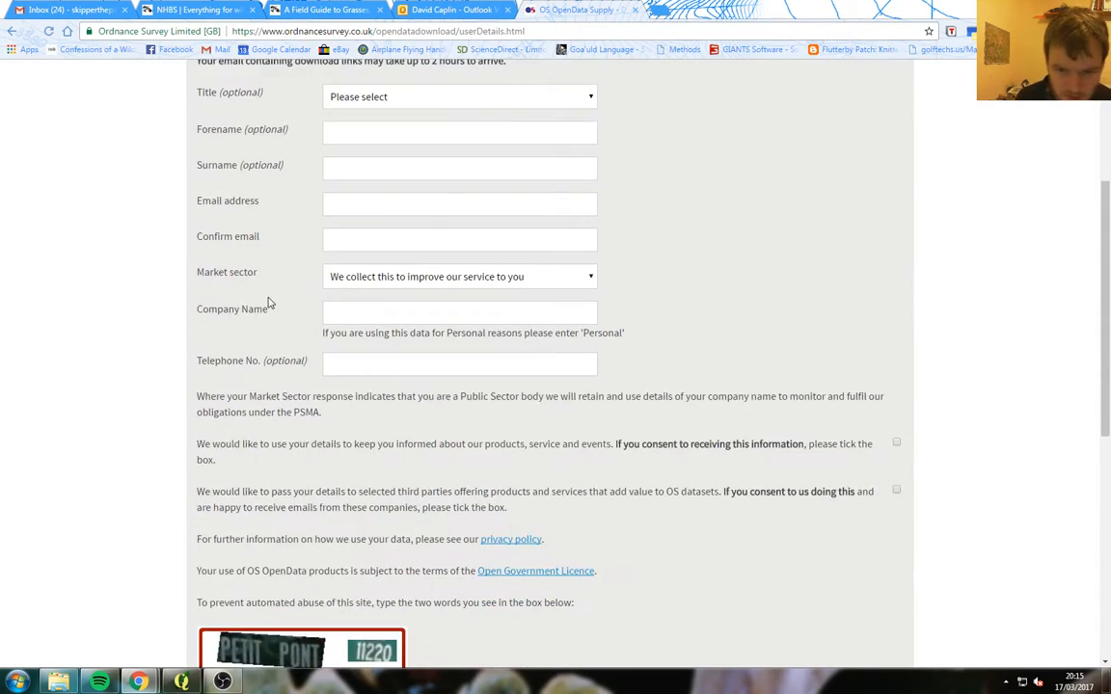
{"action": "scroll", "coordinate": [328, 323], "scroll_direction": "down", "scroll_amount": 1}
{"action": "scroll", "coordinate": [173, 395], "scroll_direction": "down", "scroll_amount": 2}
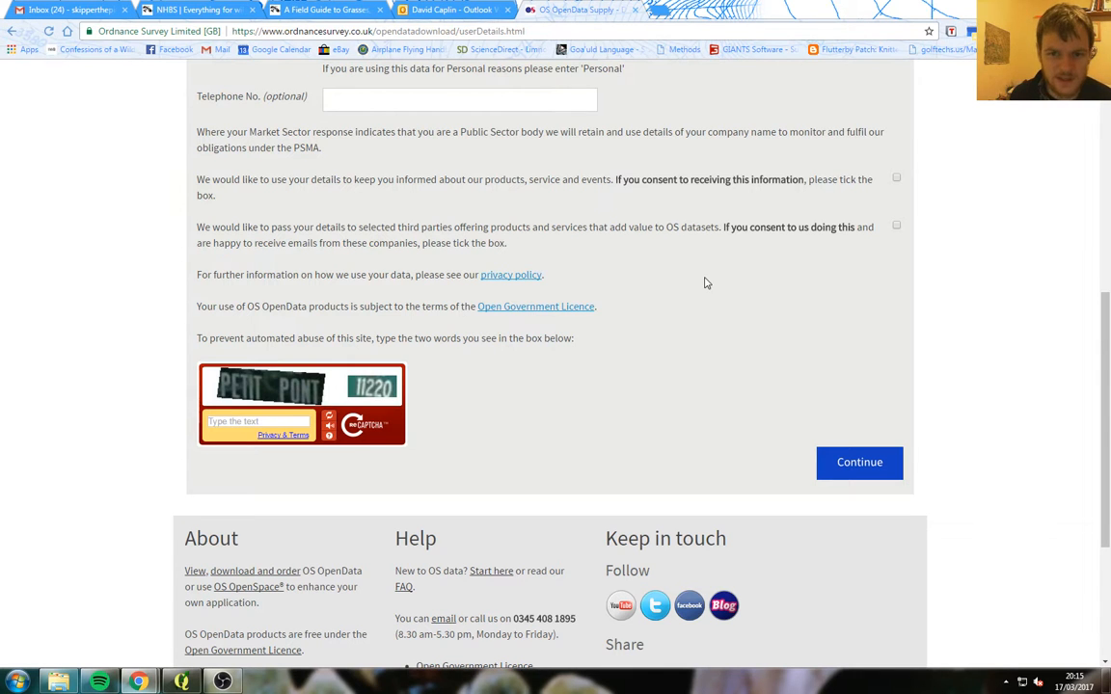
Open the OS OpenData download order email in the Outlook mailbox and download the SS vector archive from its link
{"action": "left_click", "coordinate": [453, 9]}
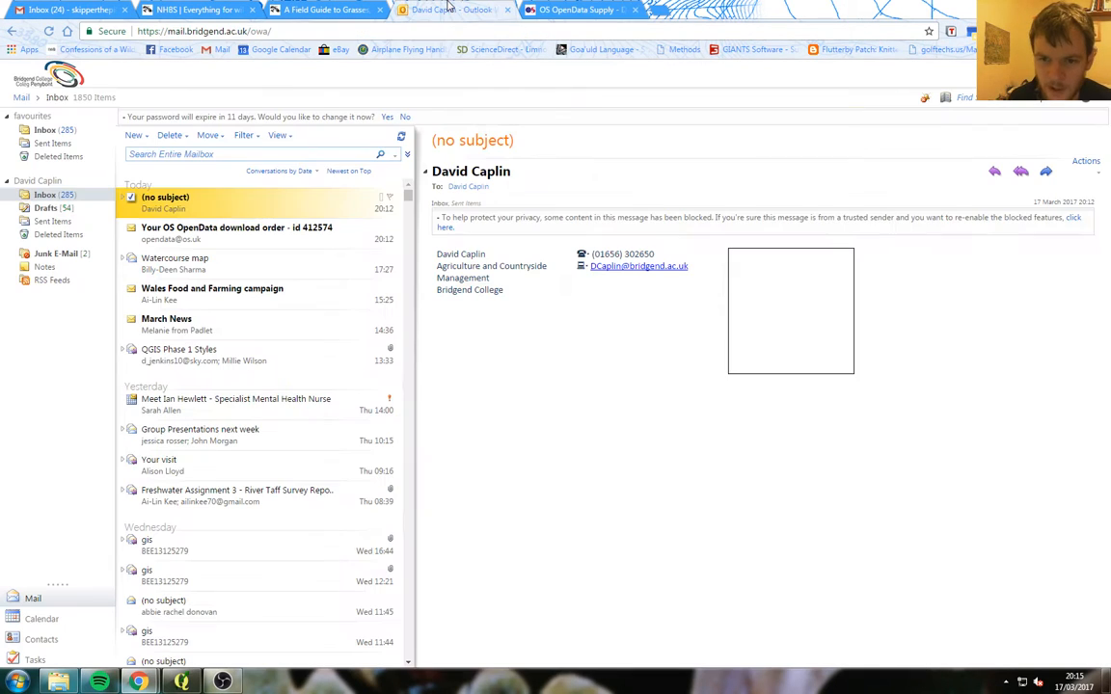
{"action": "left_click", "coordinate": [224, 234]}
{"action": "double_click", "coordinate": [223, 238]}
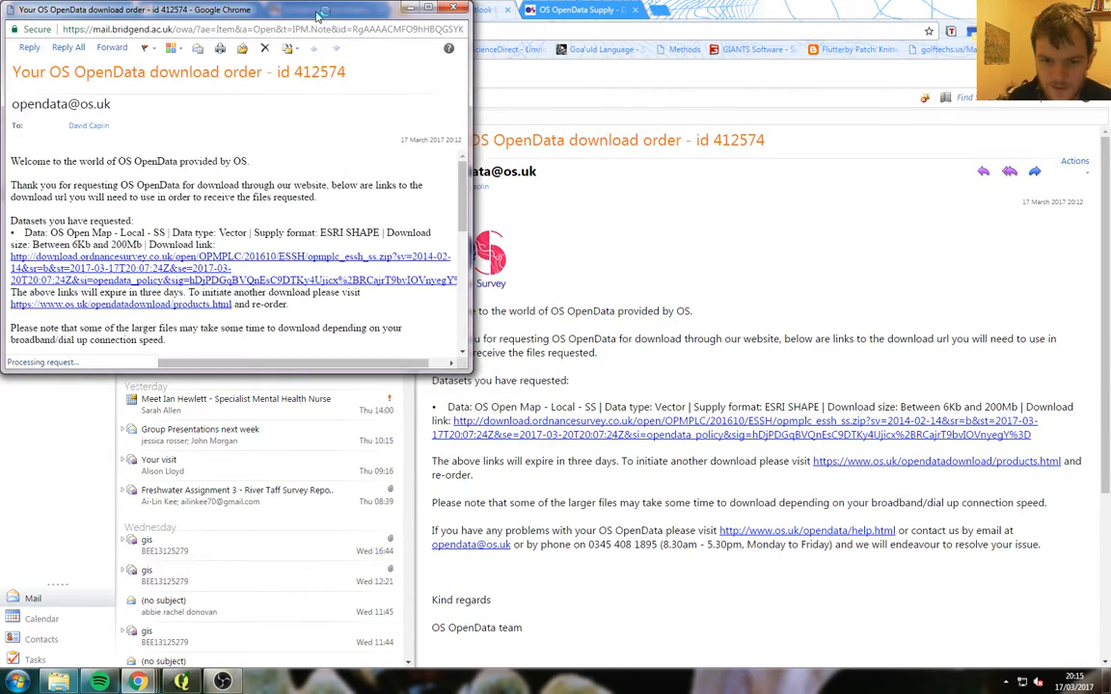
{"action": "left_click", "coordinate": [533, 88]}
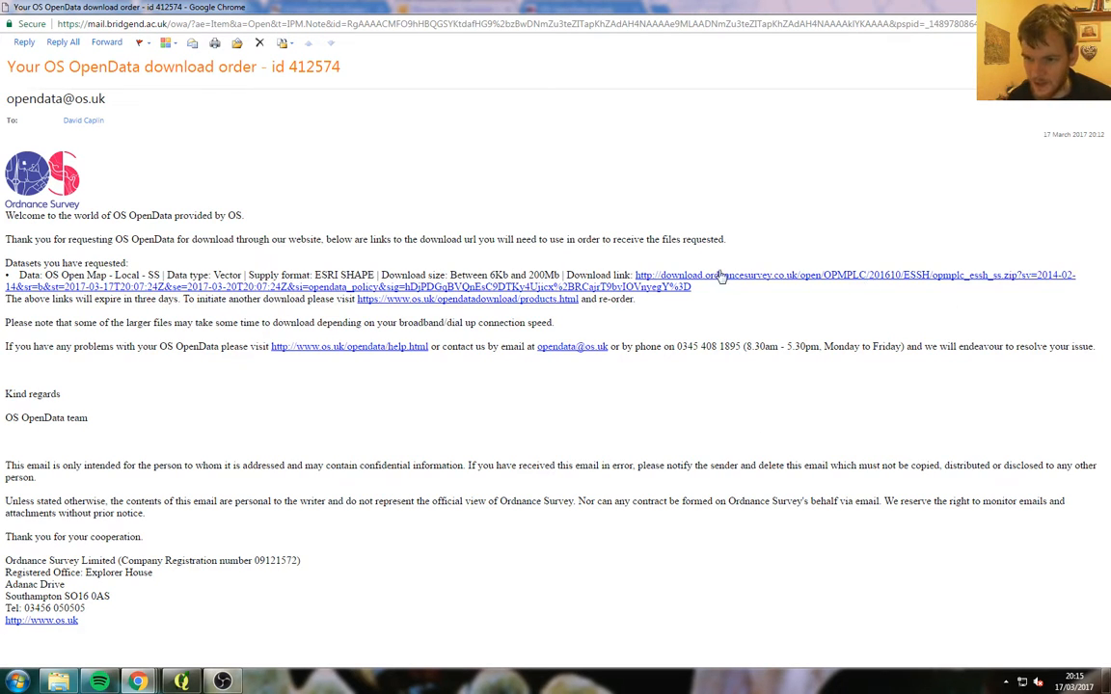
{"action": "left_click", "coordinate": [154, 291]}
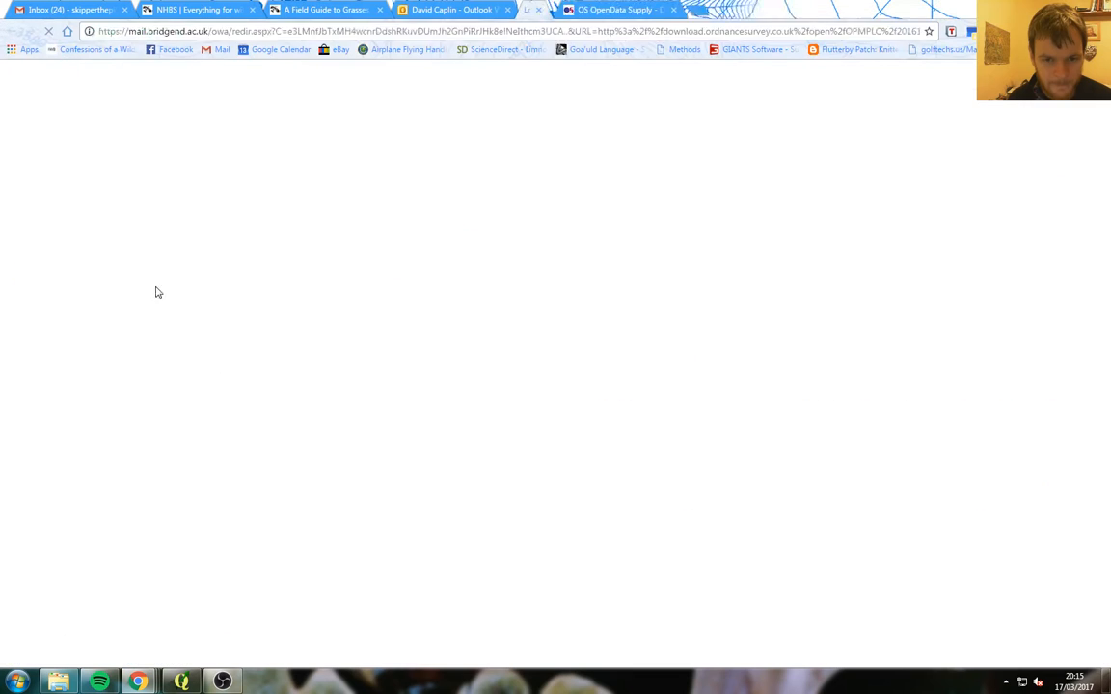
{"action": "middle_click", "coordinate": [433, 14]}
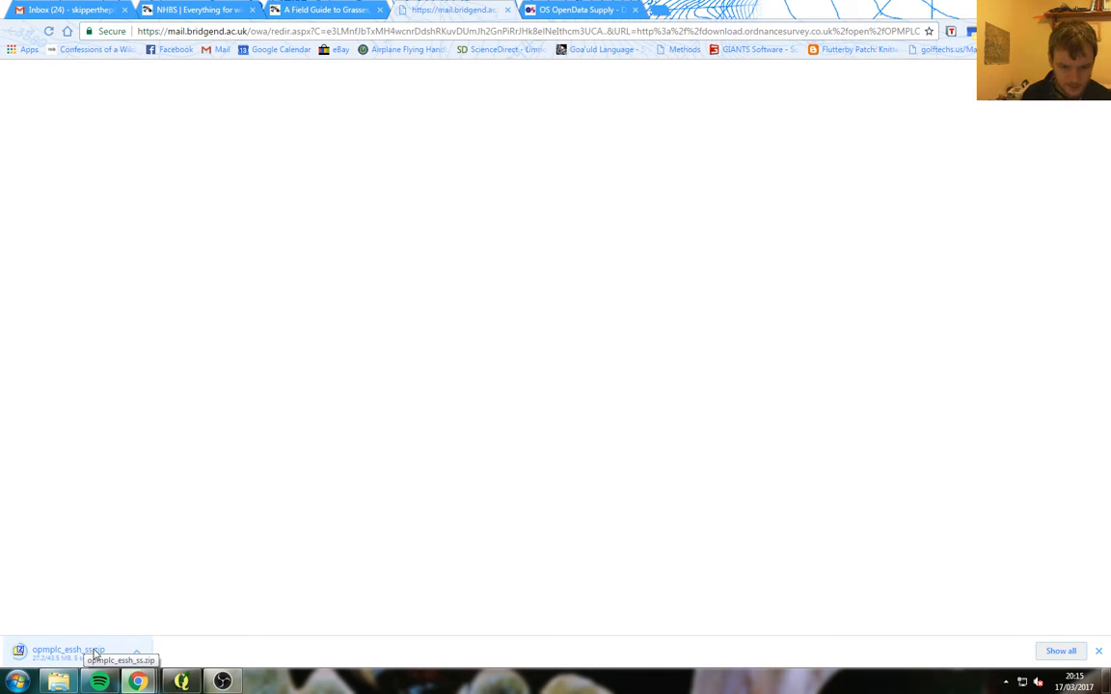
Switch to Windows Explorer and open the Open Map Local folder inside GISData > OS Maps
{"action": "left_click", "coordinate": [59, 685]}
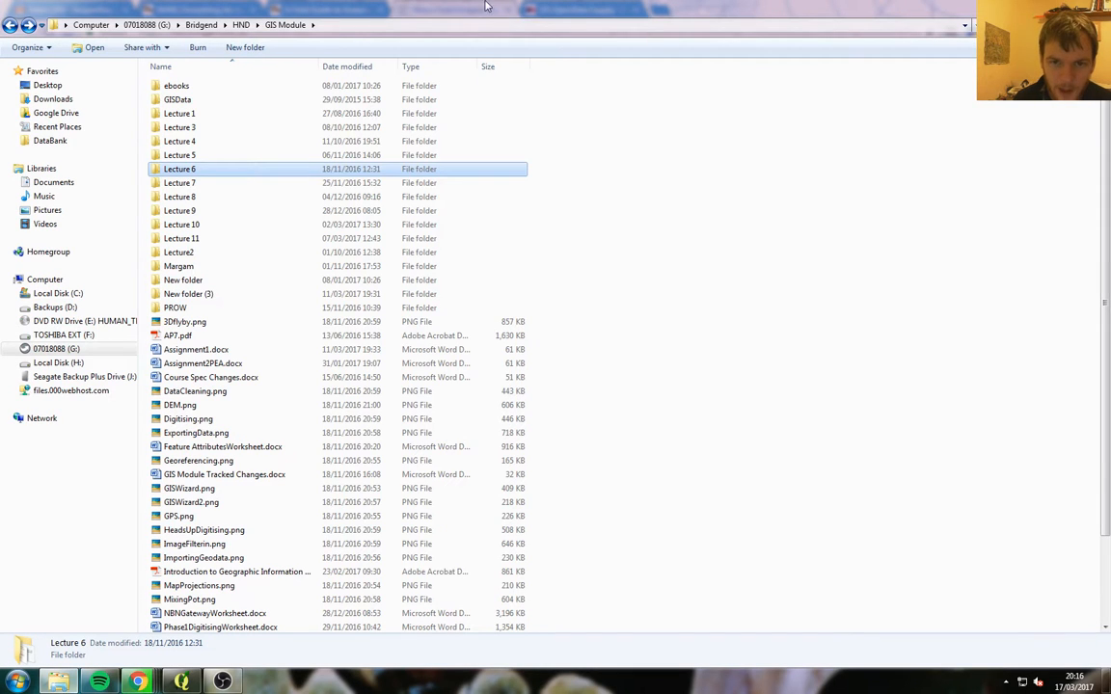
{"action": "double_click", "coordinate": [198, 100]}
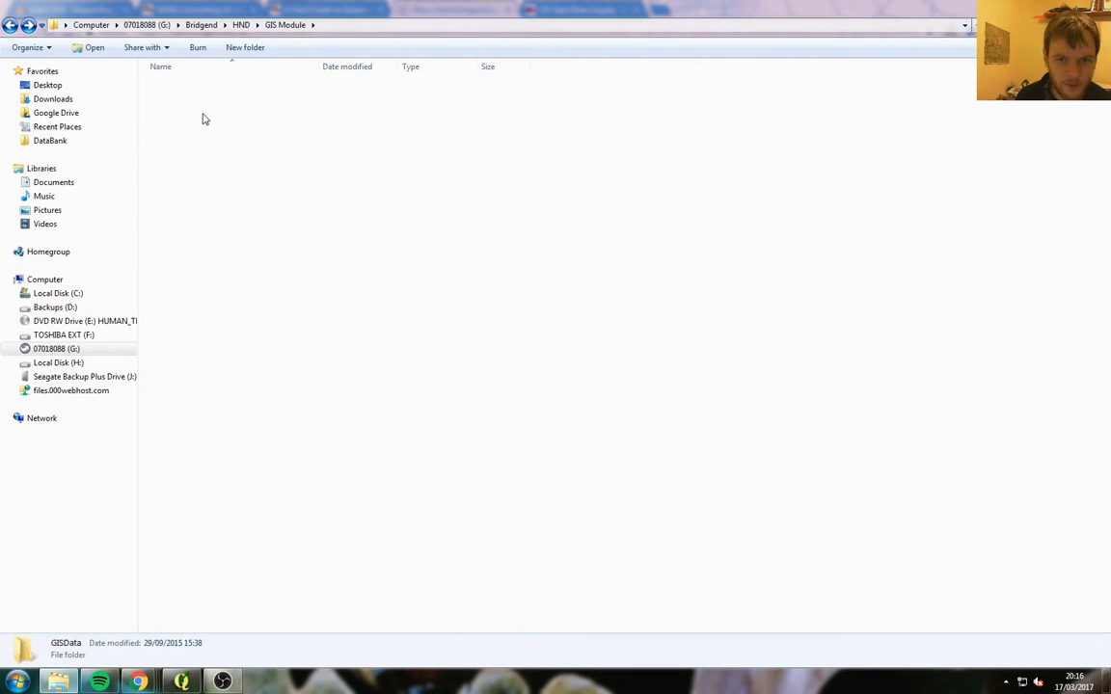
{"action": "double_click", "coordinate": [343, 238]}
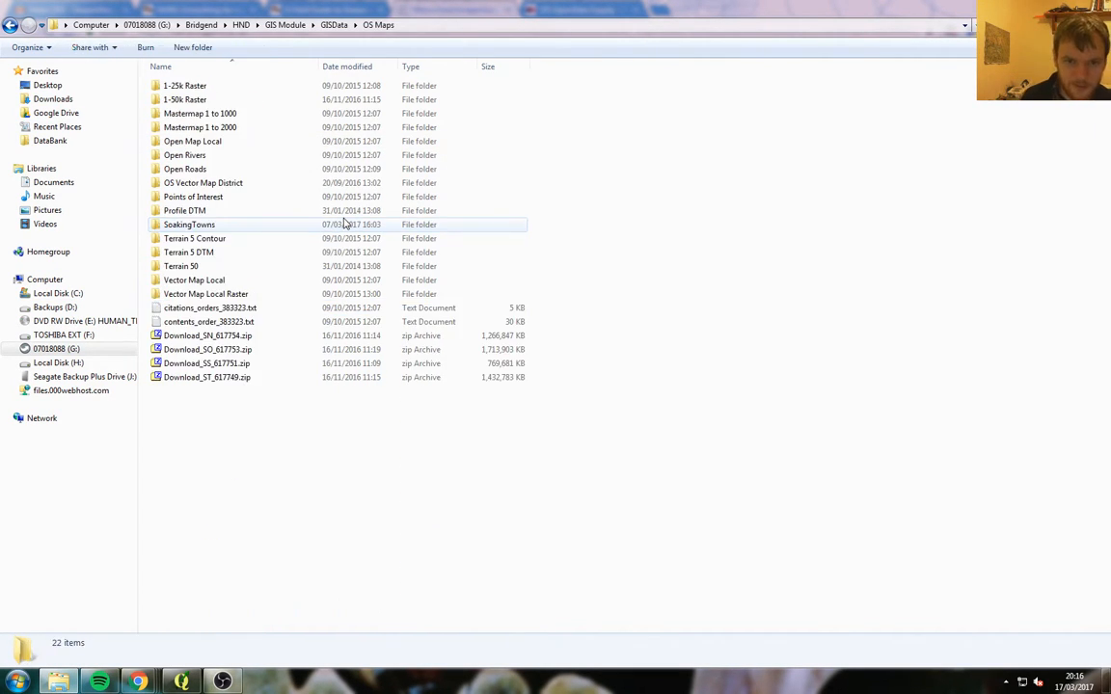
{"action": "double_click", "coordinate": [226, 142]}
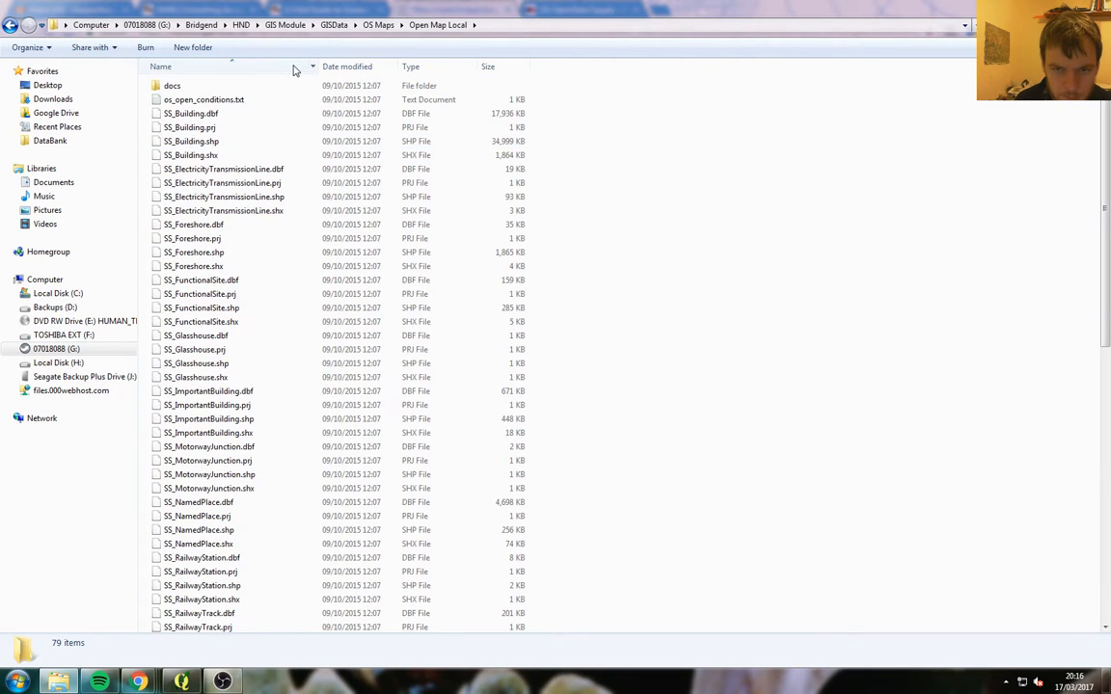
Create a folder named Open Map Local SS inside OS Maps and open it
{"action": "key", "text": "BackSpace"}
{"action": "left_click", "coordinate": [245, 48]}
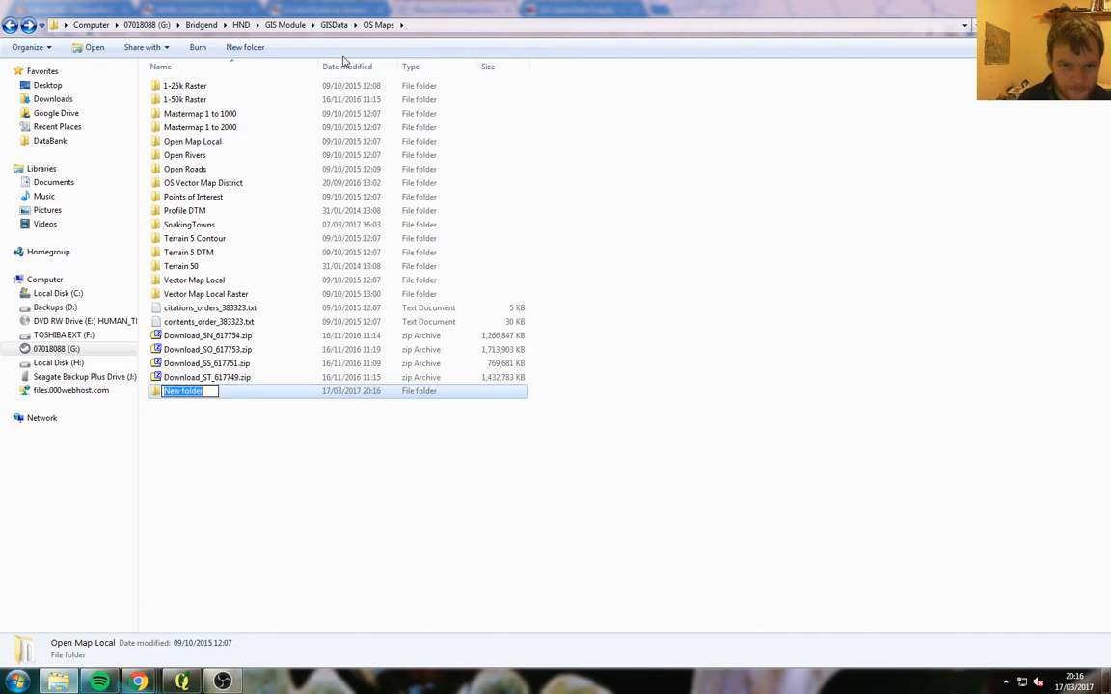
{"action": "type", "text": "Open Map "}
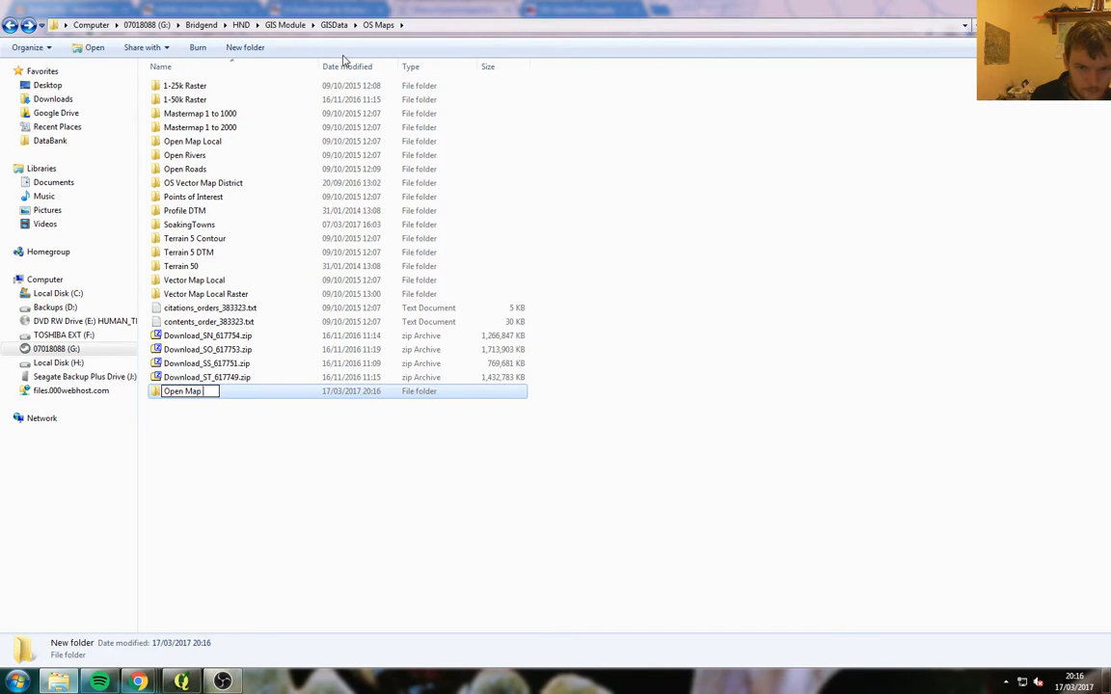
{"action": "type", "text": "Local SS"}
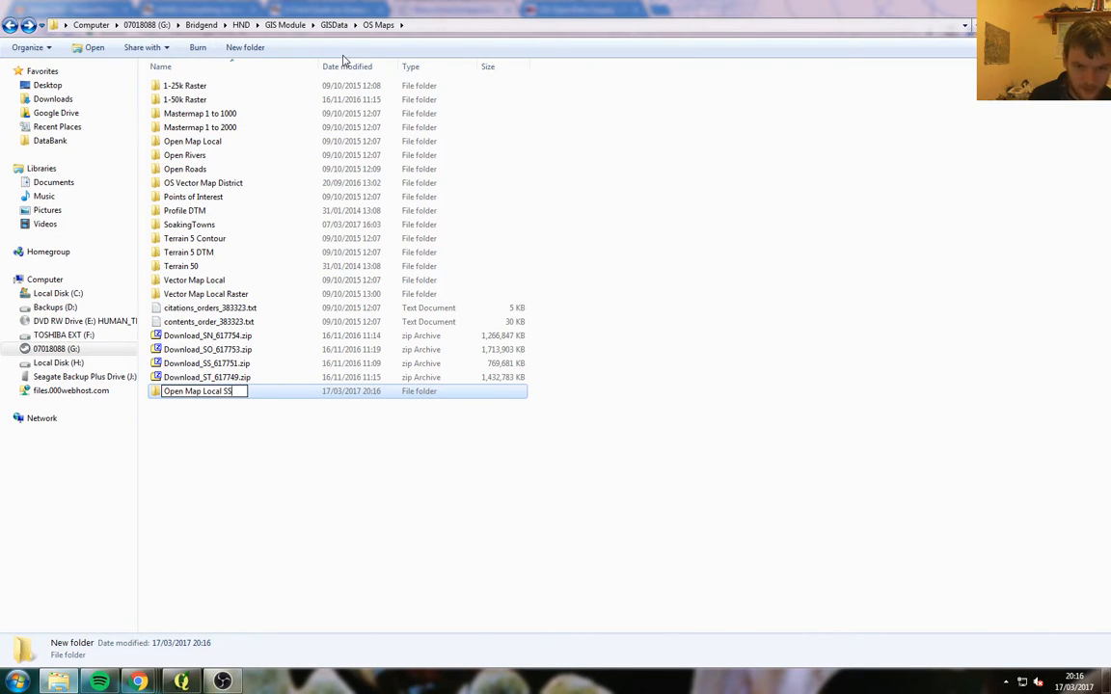
{"action": "key", "text": "Return"}
{"action": "key", "text": "Return"}
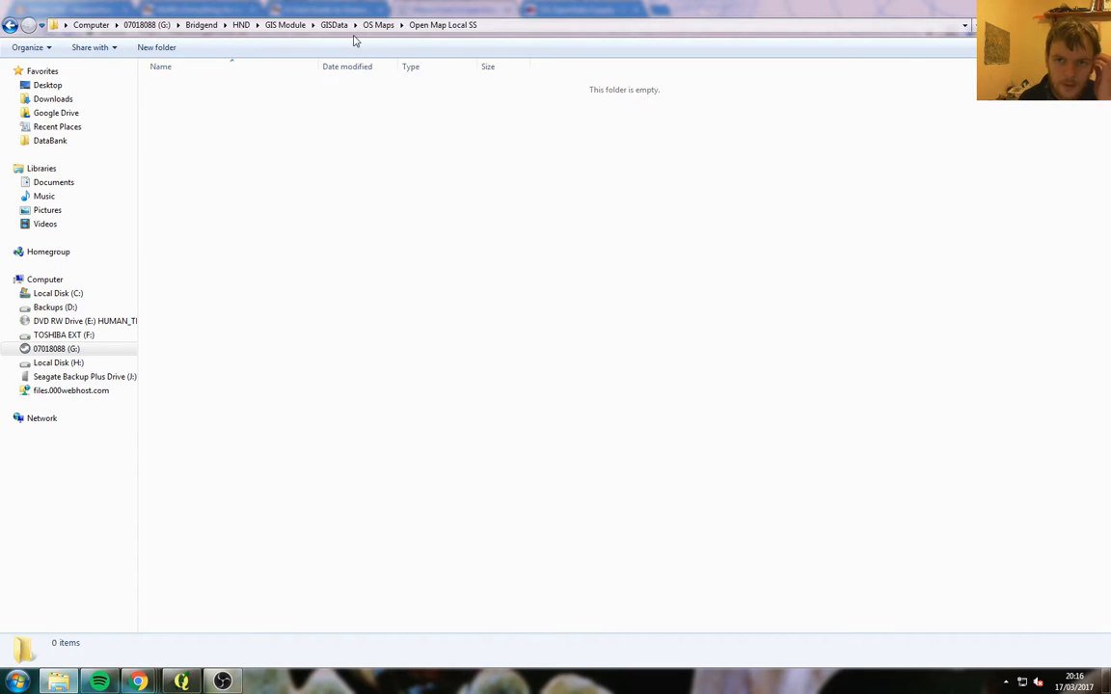
Place the empty folder window beside the browser and open the downloaded opmplc_essh_ss.zip in 7-Zip, keeping both archive and folder visible
{"action": "left_click_drag", "start_coordinate": [353, 41], "coordinate": [1109, 290]}
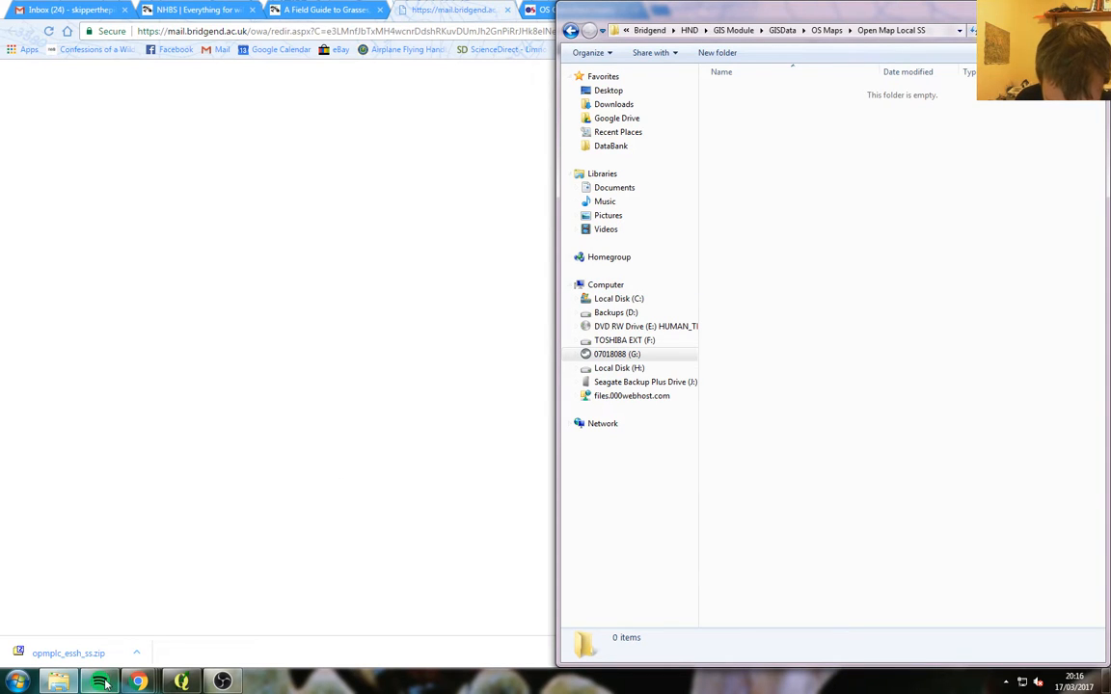
{"action": "left_click", "coordinate": [104, 655]}
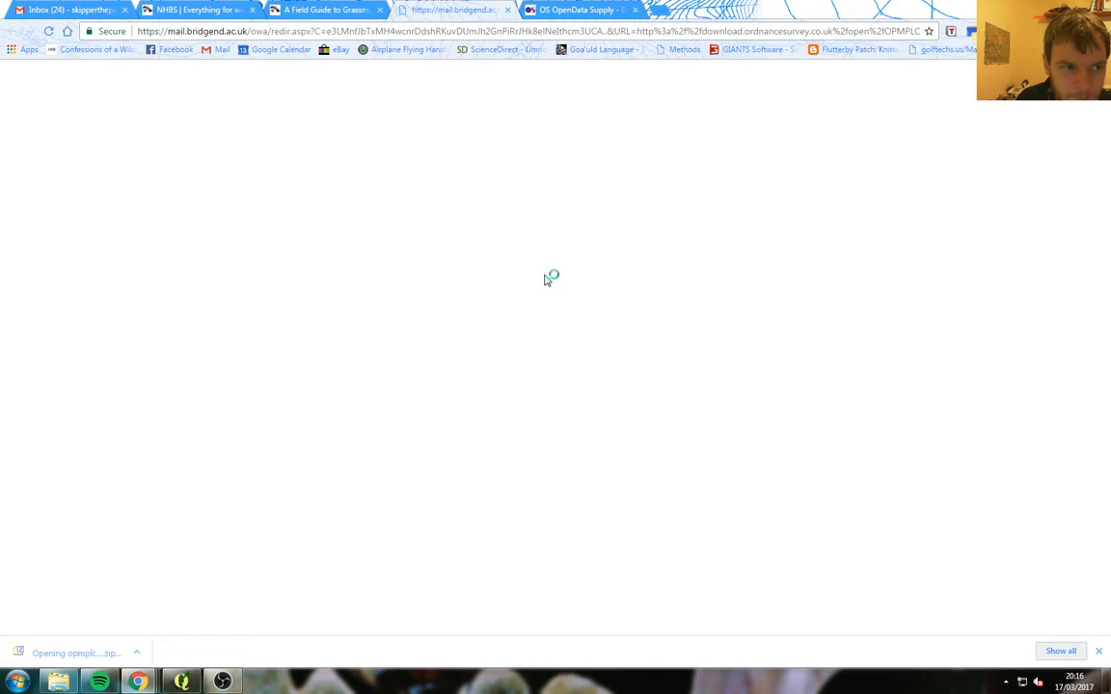
{"action": "left_click", "coordinate": [1053, 6]}
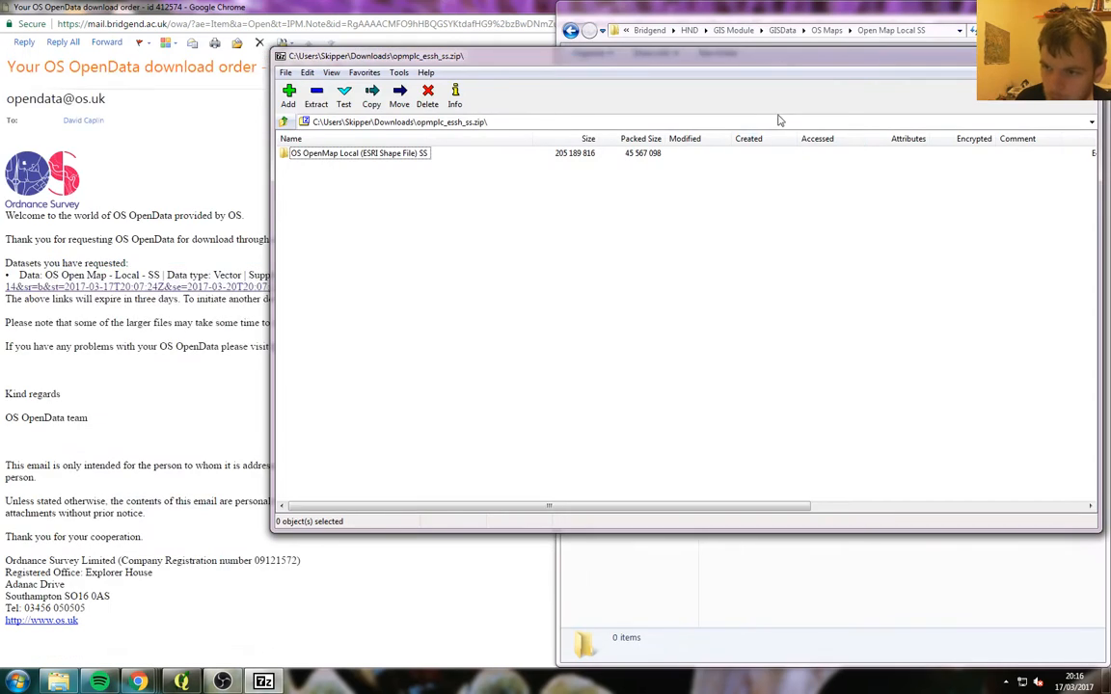
{"action": "left_click_drag", "start_coordinate": [774, 54], "coordinate": [565, 81]}
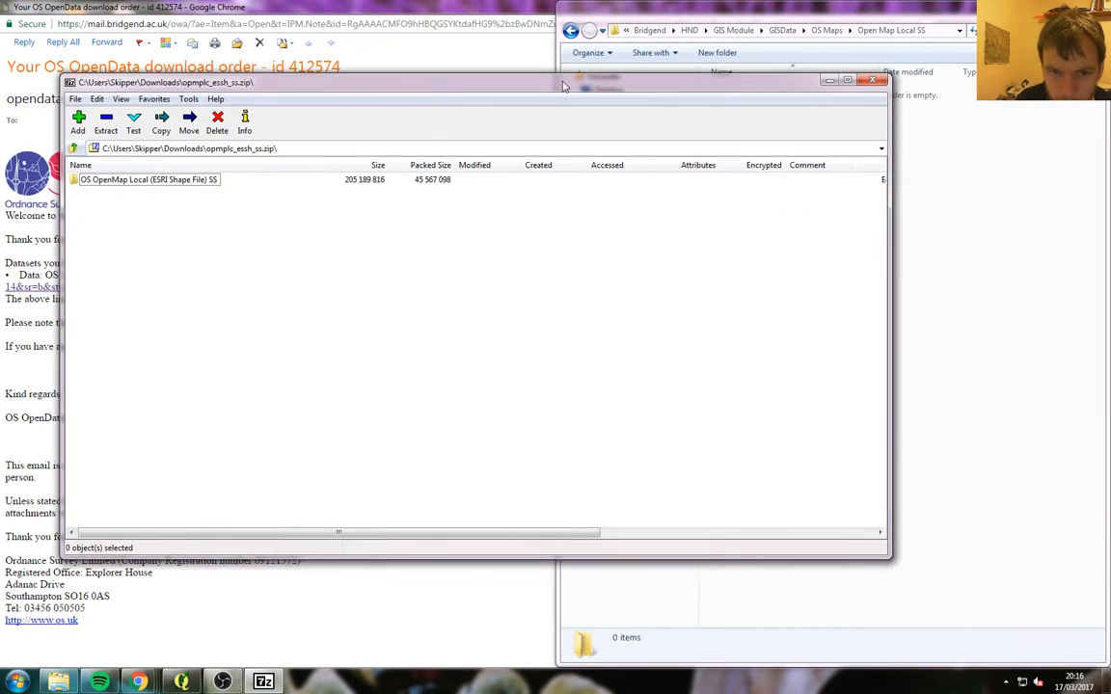
Extract all files from the archive's OS OpenMap Local (ESRI Shape File) SS data folder into Open Map Local SS
{"action": "double_click", "coordinate": [149, 182]}
{"action": "double_click", "coordinate": [85, 181]}
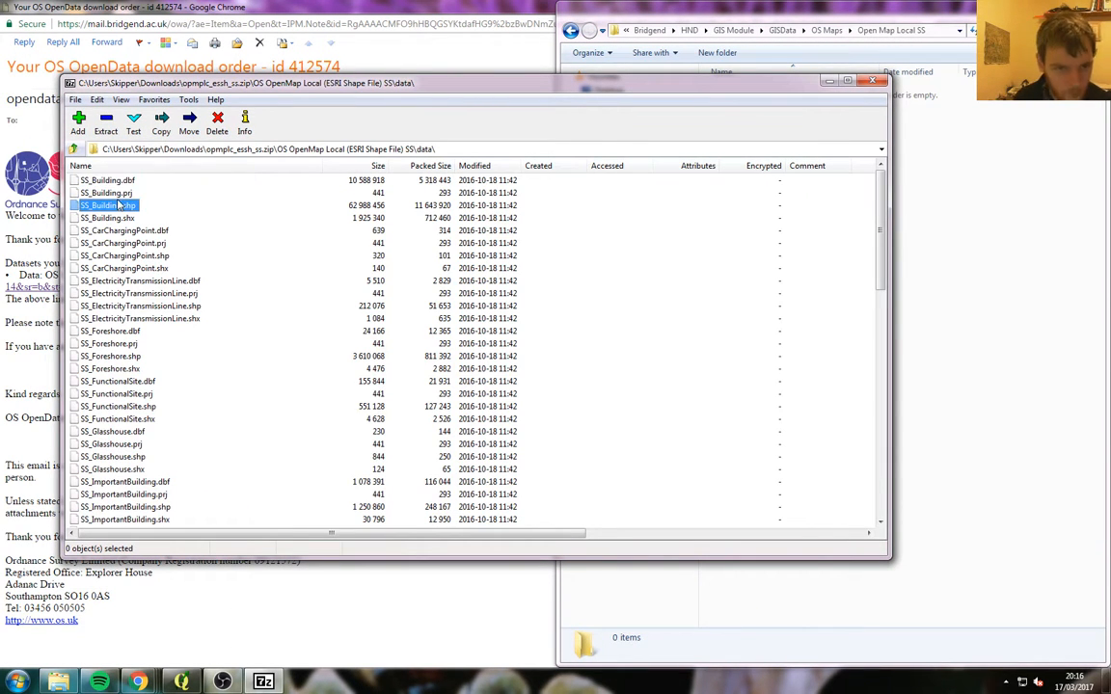
{"action": "key", "text": "ctrl+a"}
{"action": "left_click_drag", "start_coordinate": [159, 289], "coordinate": [994, 352]}
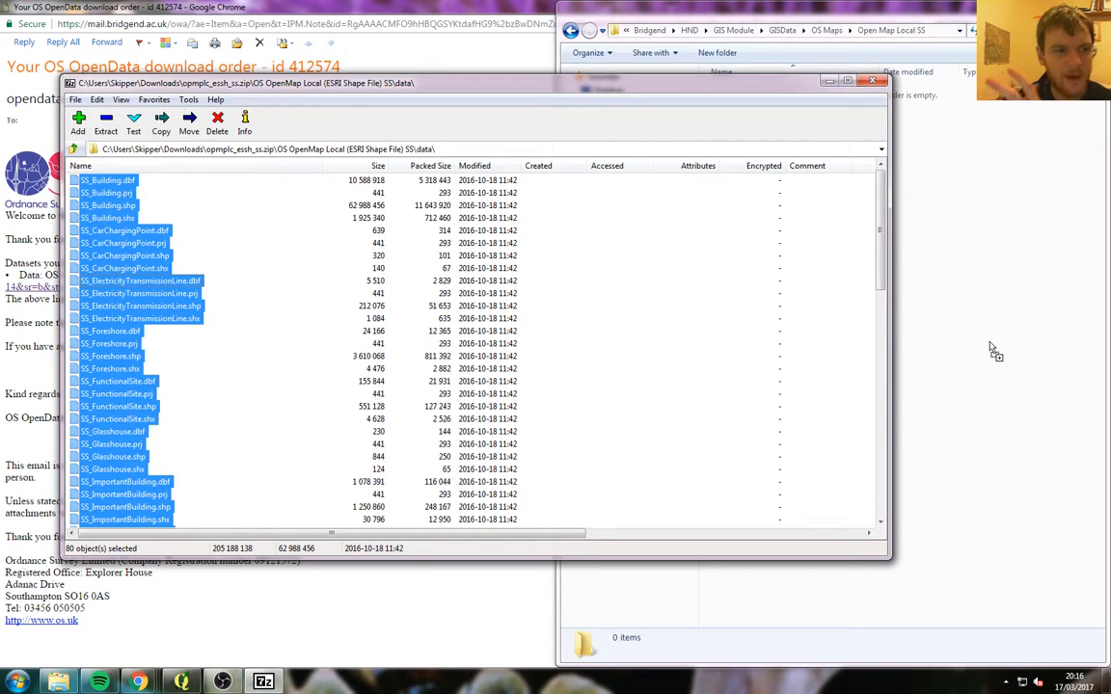
{"action": "left_click_drag", "start_coordinate": [994, 352], "coordinate": [992, 347]}
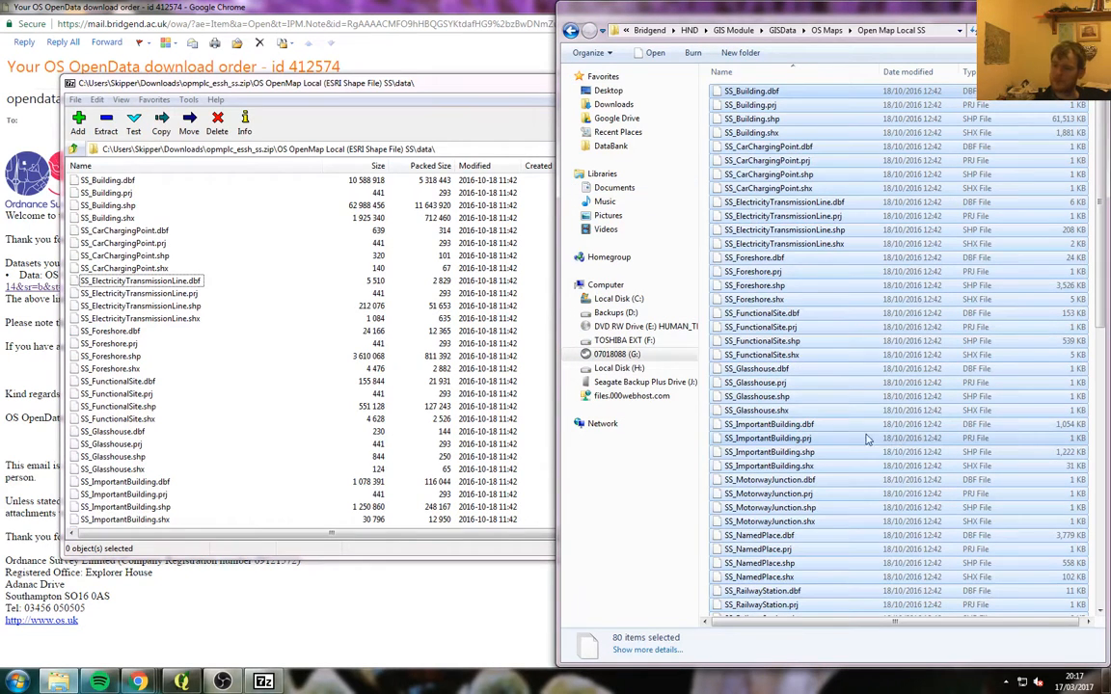
Examine the SS_SurfaceWater_Area component files in the archive and in the extracted folder
{"action": "left_click", "coordinate": [211, 322]}
{"action": "scroll", "coordinate": [213, 386], "scroll_direction": "down", "scroll_amount": 17}
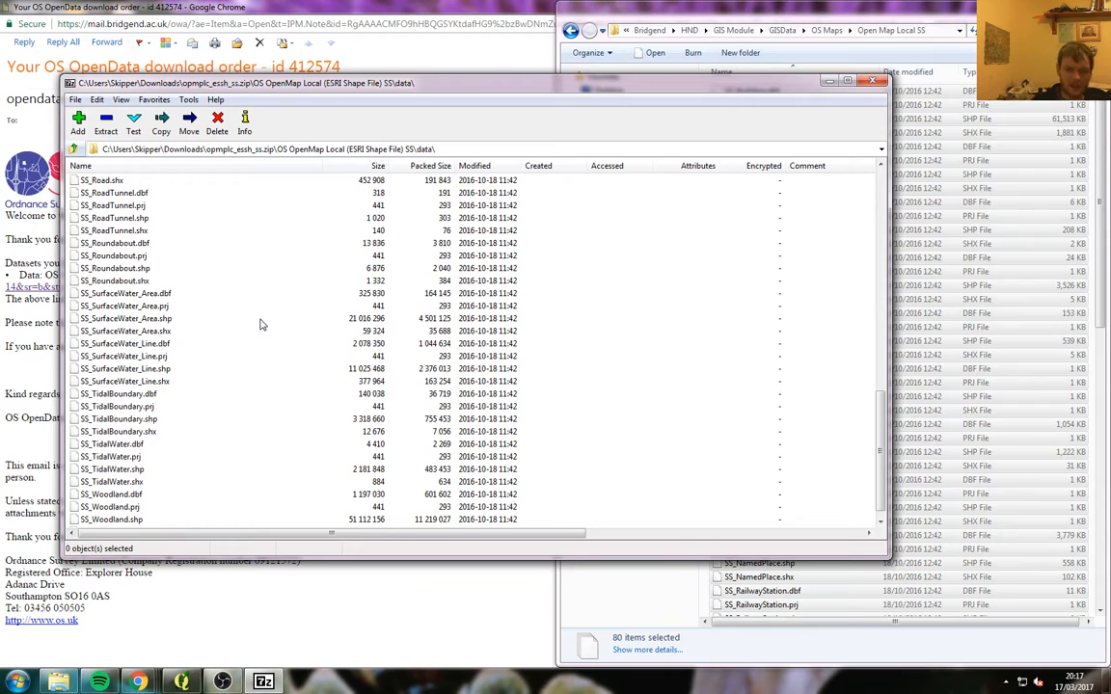
{"action": "left_click", "coordinate": [135, 295]}
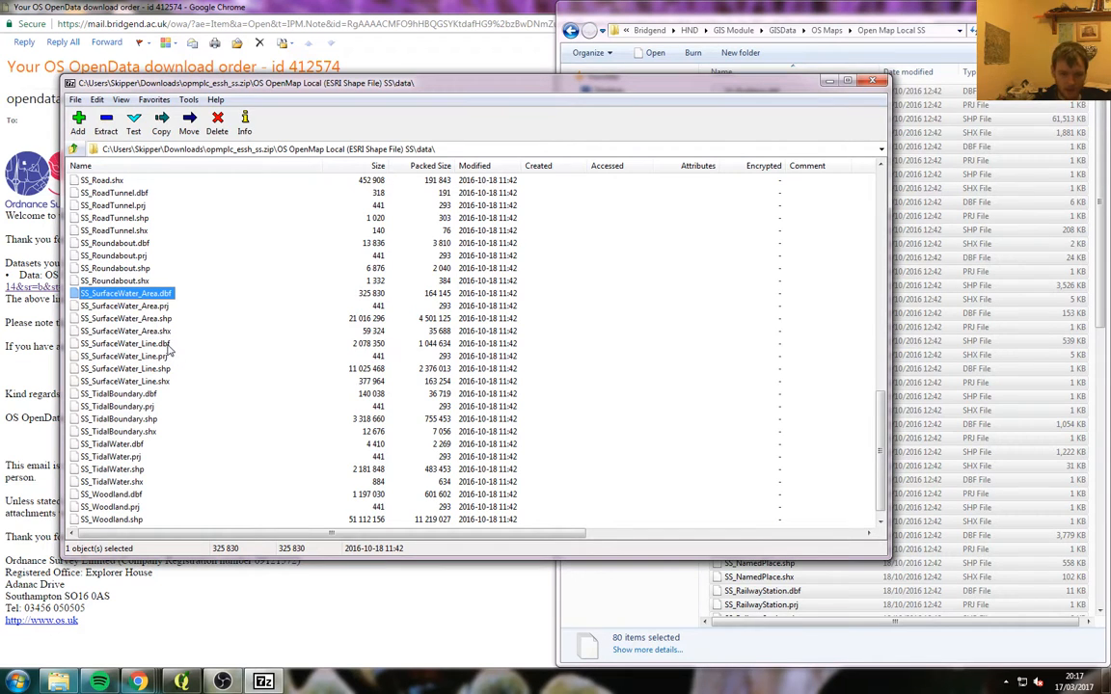
{"action": "left_click", "coordinate": [165, 333], "text": "shift"}
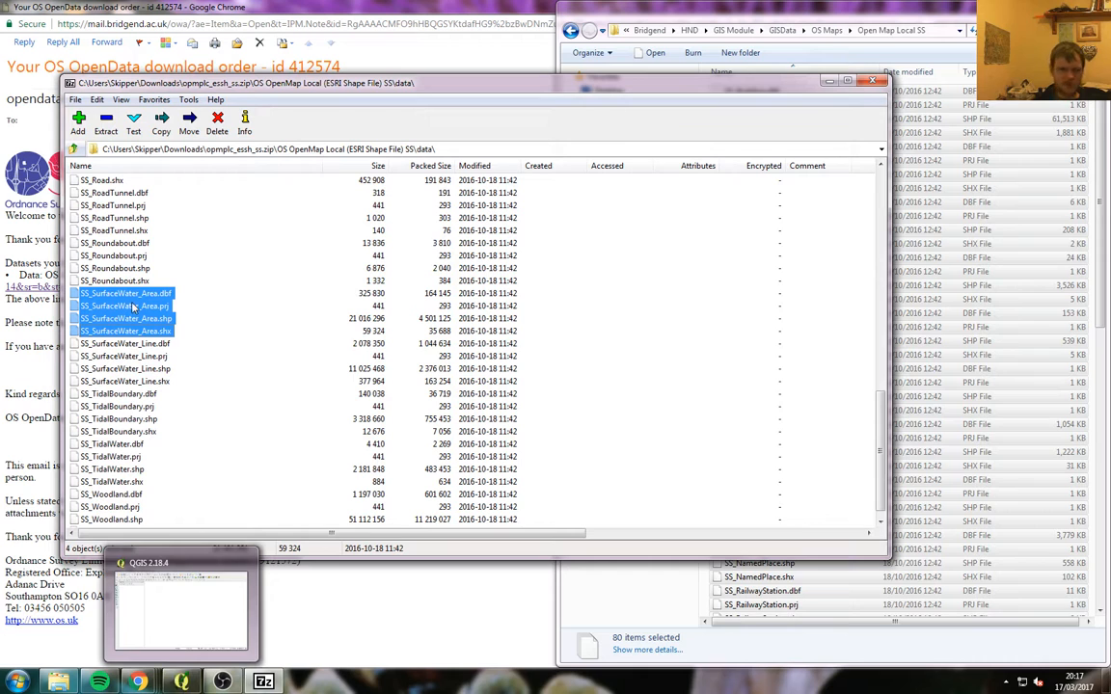
{"action": "left_click", "coordinate": [911, 451]}
{"action": "scroll", "coordinate": [907, 463], "scroll_direction": "down", "scroll_amount": 5}
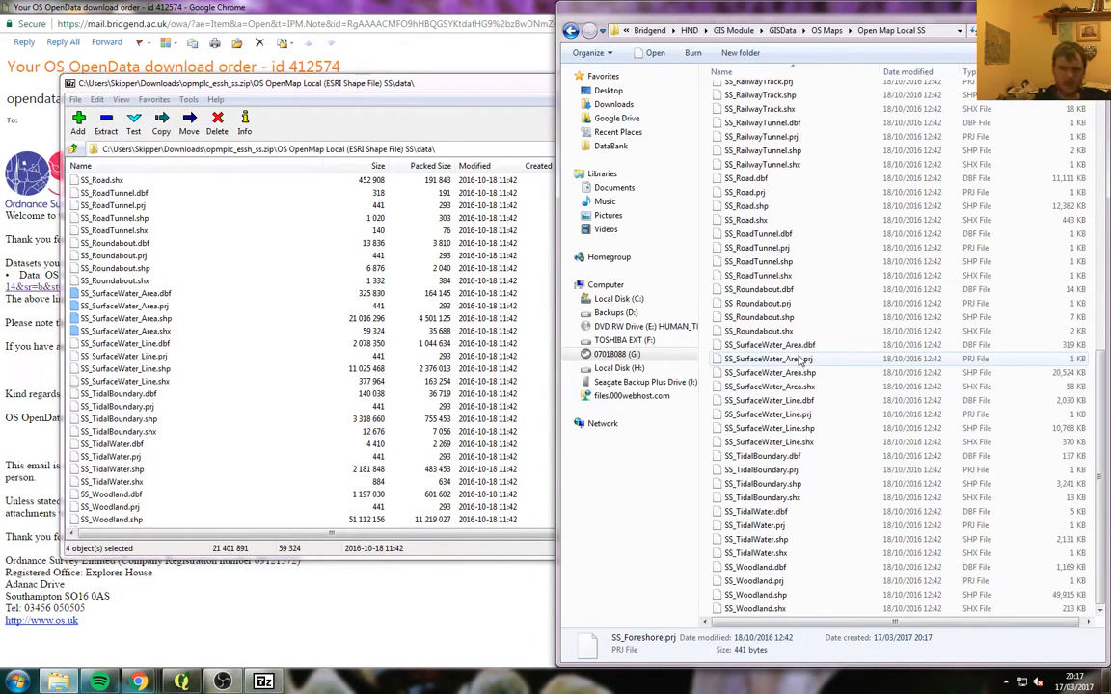
Switch to QGIS and add the Google Satellite basemap from QuickMapServices
{"action": "left_click", "coordinate": [180, 682]}
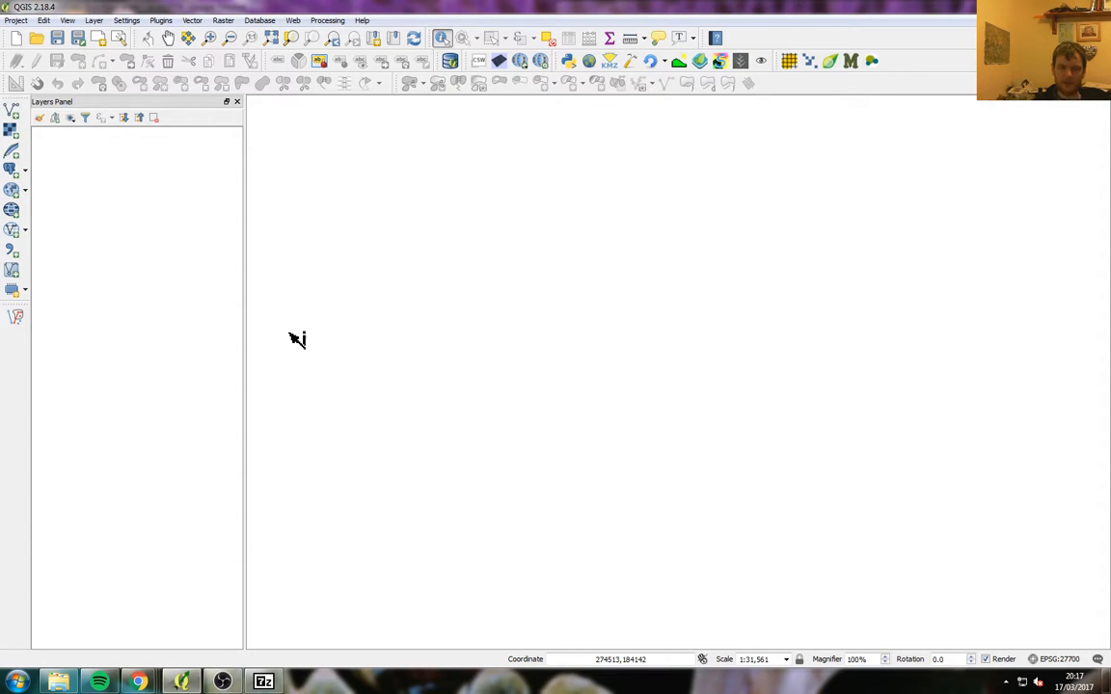
{"action": "left_click", "coordinate": [292, 20]}
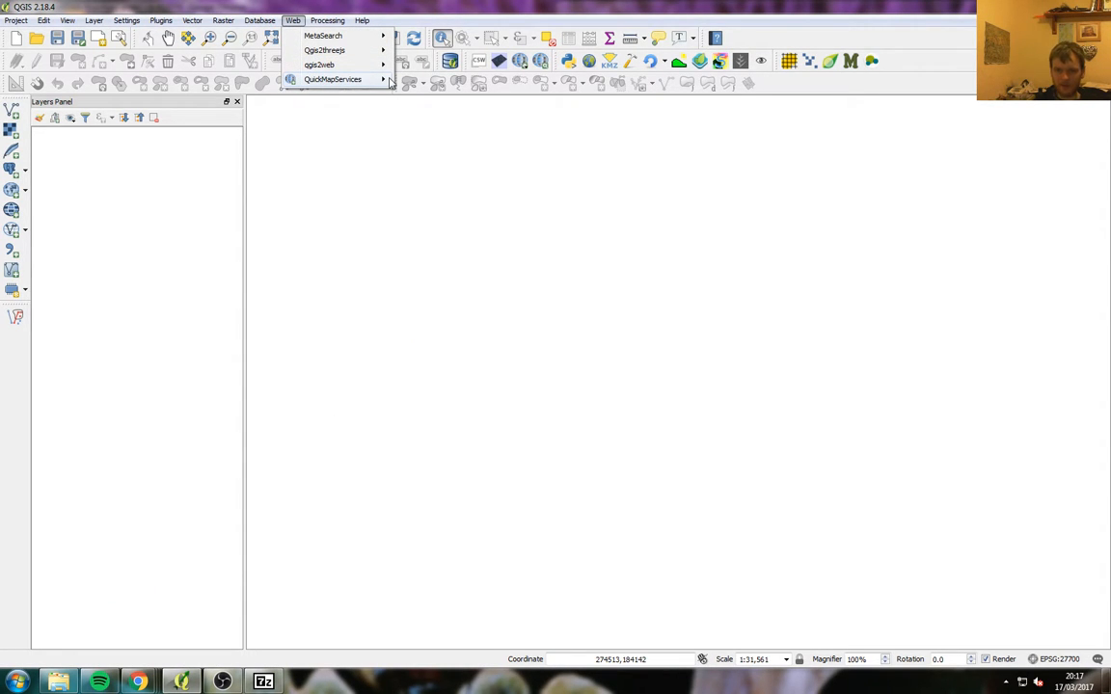
{"action": "mouse_move", "coordinate": [388, 81]}
{"action": "mouse_move", "coordinate": [453, 141]}
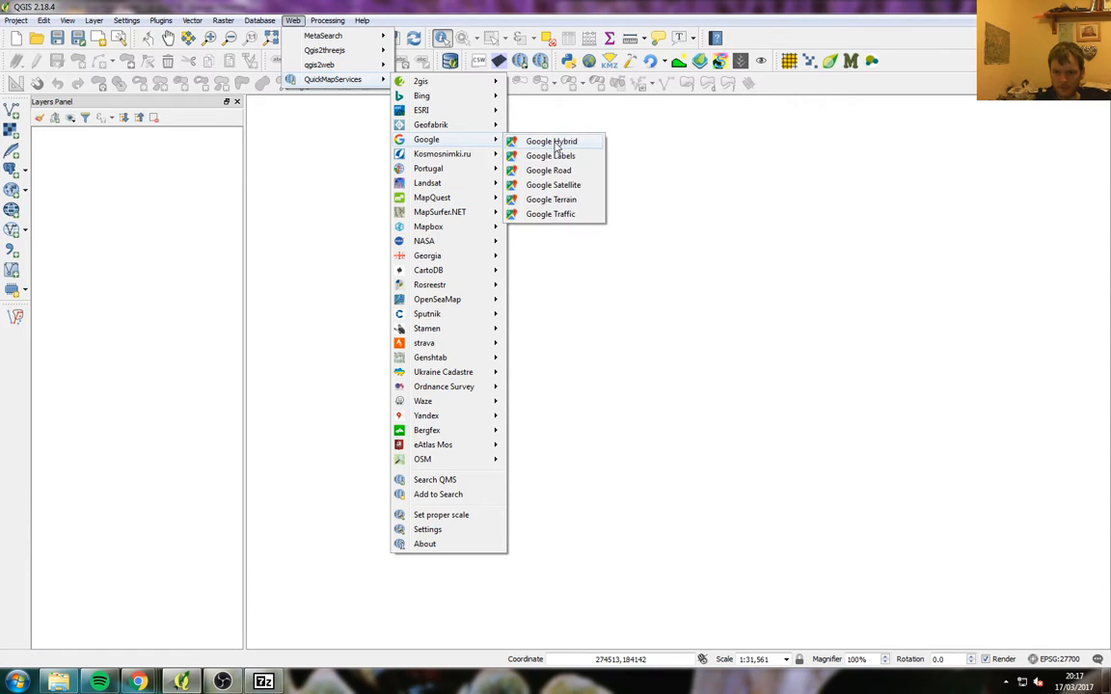
{"action": "left_click", "coordinate": [383, 226]}
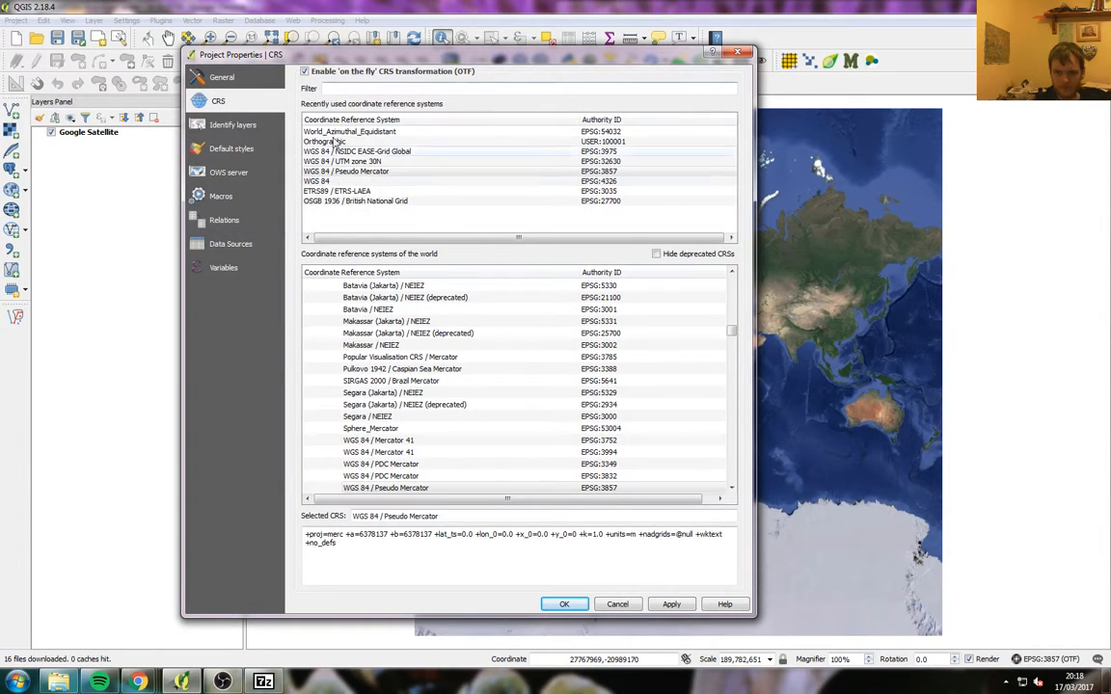
Set the project CRS to OSGB 1936 / British National Grid and frame the map on the South Wales coast
{"action": "left_click", "coordinate": [353, 202]}
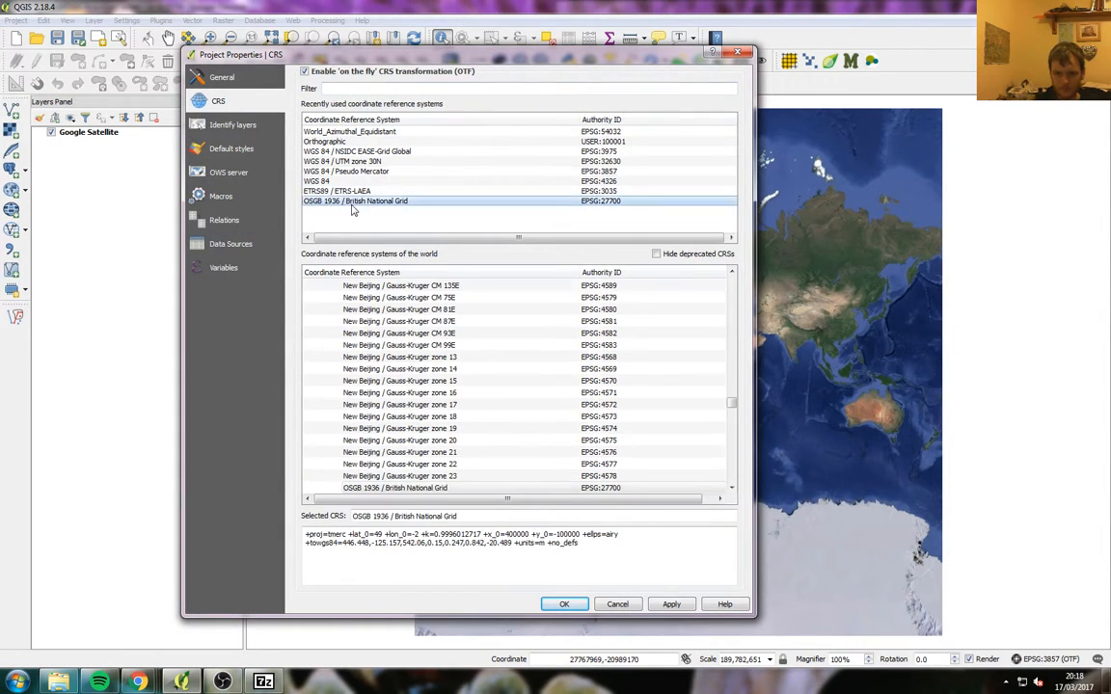
{"action": "left_click", "coordinate": [564, 604]}
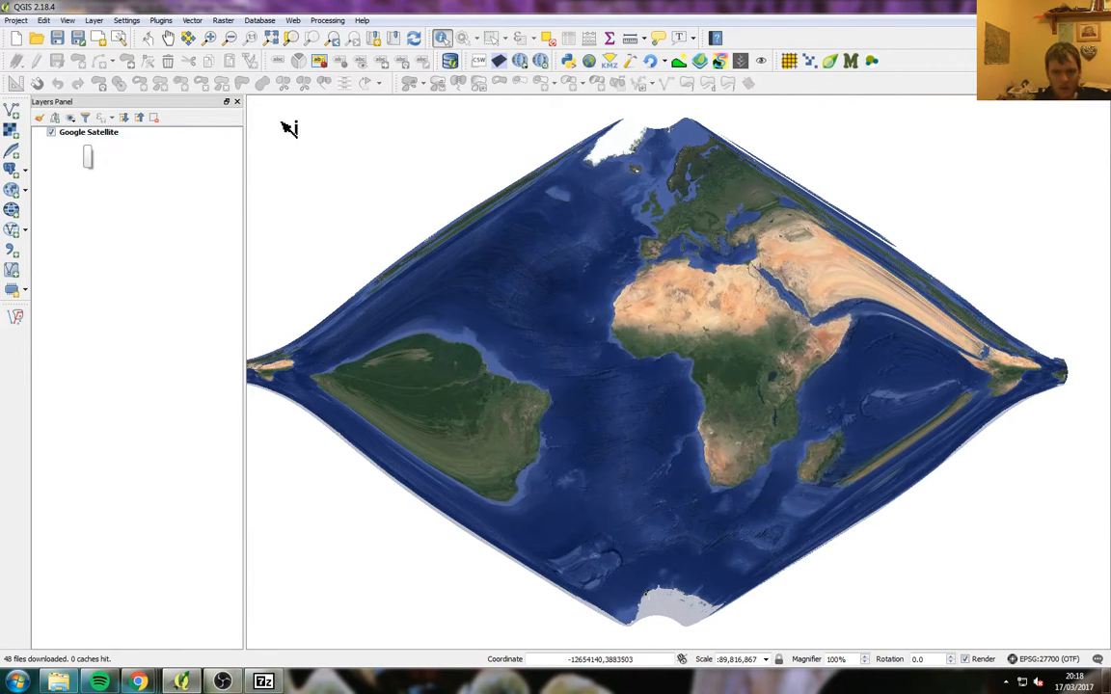
{"action": "left_click", "coordinate": [209, 38]}
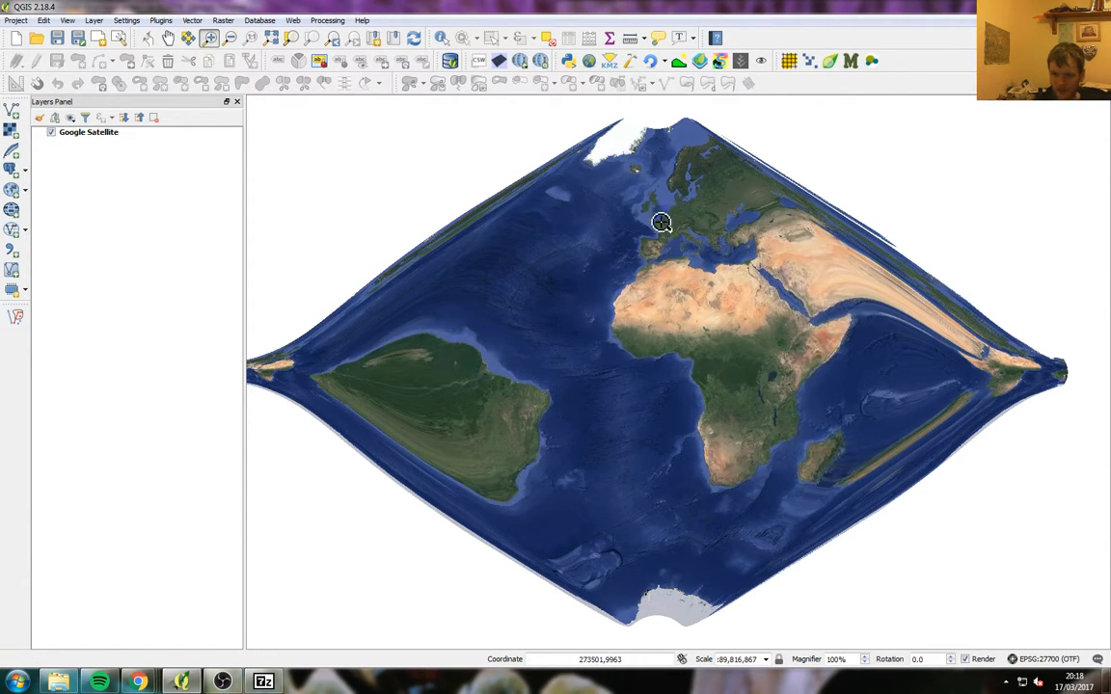
{"action": "left_click_drag", "start_coordinate": [653, 223], "coordinate": [675, 209]}
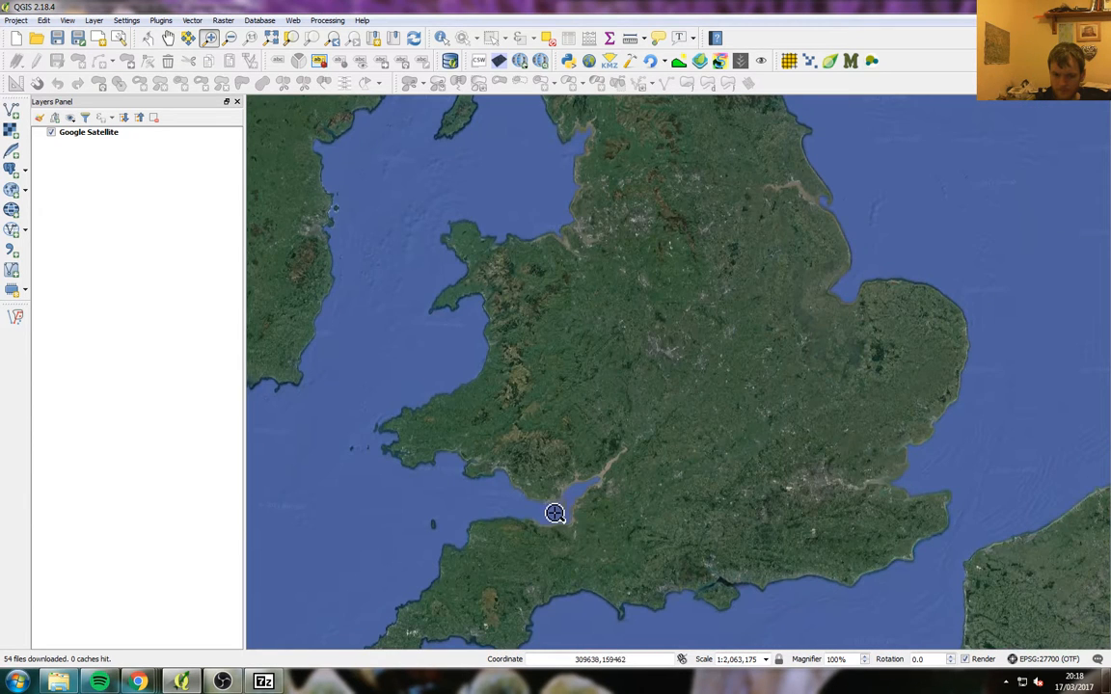
{"action": "left_click_drag", "start_coordinate": [520, 405], "coordinate": [447, 477]}
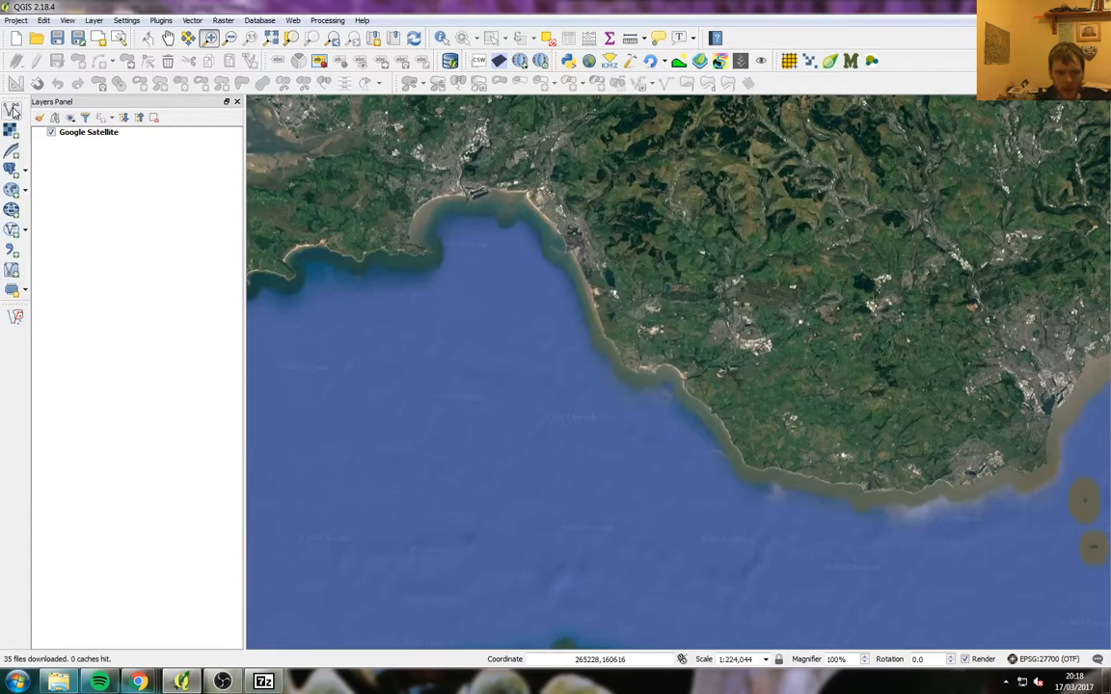
Start adding a vector layer from file and browse to the Margam folder inside GIS Module
{"action": "left_click", "coordinate": [12, 111]}
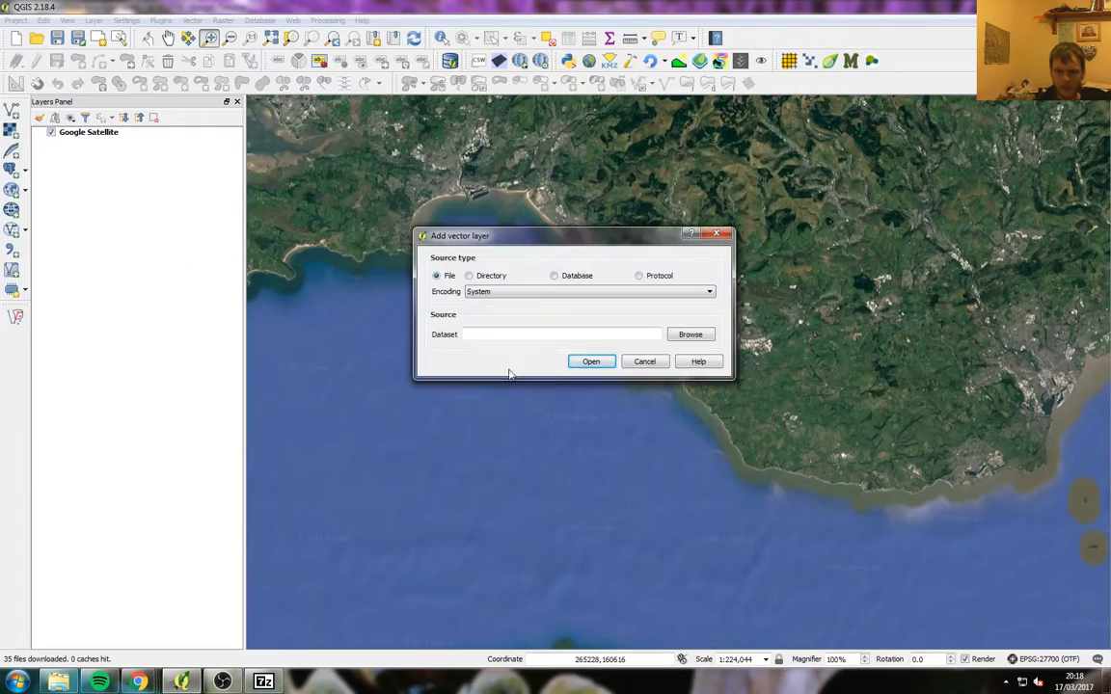
{"action": "left_click", "coordinate": [687, 333]}
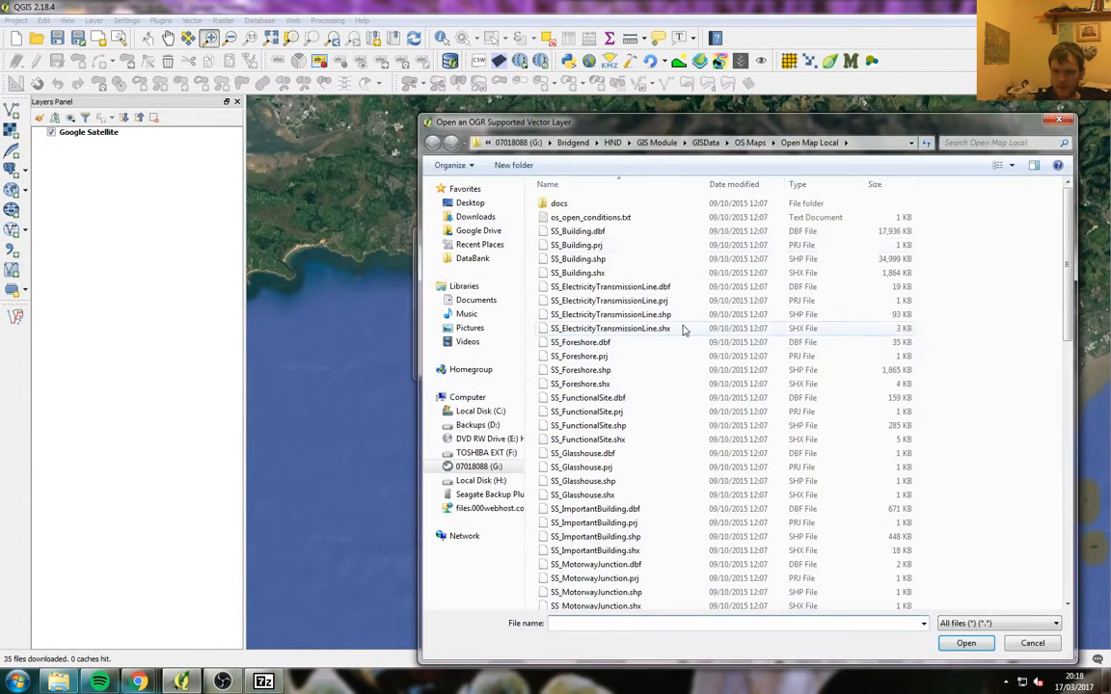
{"action": "left_click", "coordinate": [751, 142]}
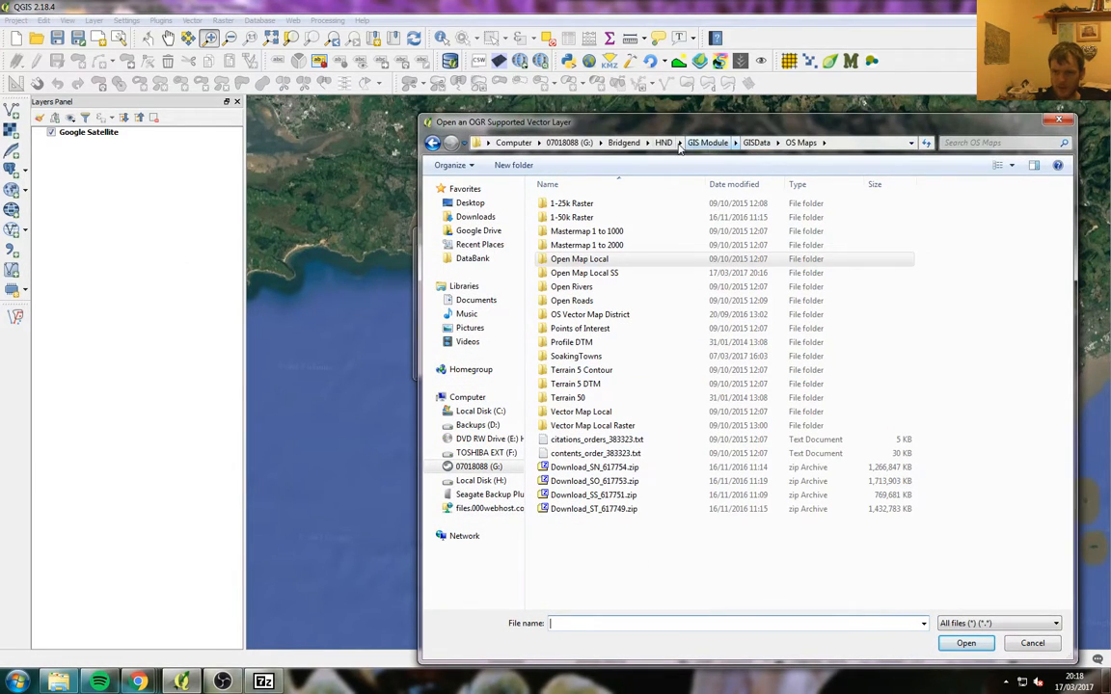
{"action": "left_click", "coordinate": [685, 143]}
{"action": "double_click", "coordinate": [579, 384]}
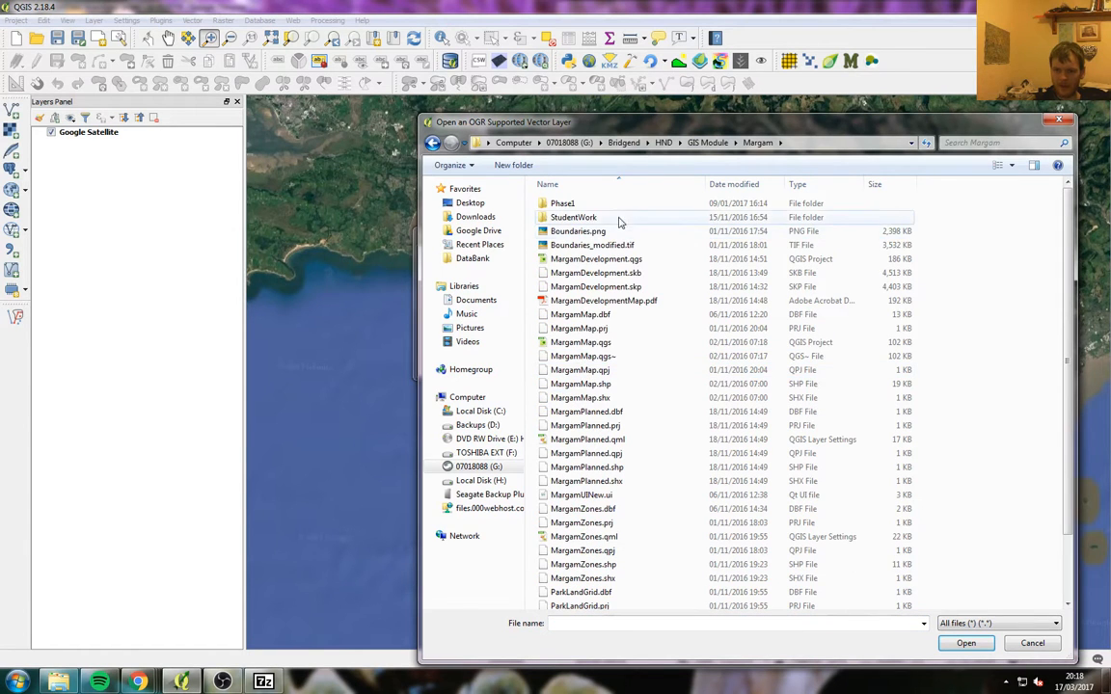
Look through the Margam folder and its Phase1 and StudentWork subfolders for a vector dataset
{"action": "scroll", "coordinate": [652, 391], "scroll_direction": "down", "scroll_amount": 2}
{"action": "scroll", "coordinate": [652, 392], "scroll_direction": "up", "scroll_amount": 2}
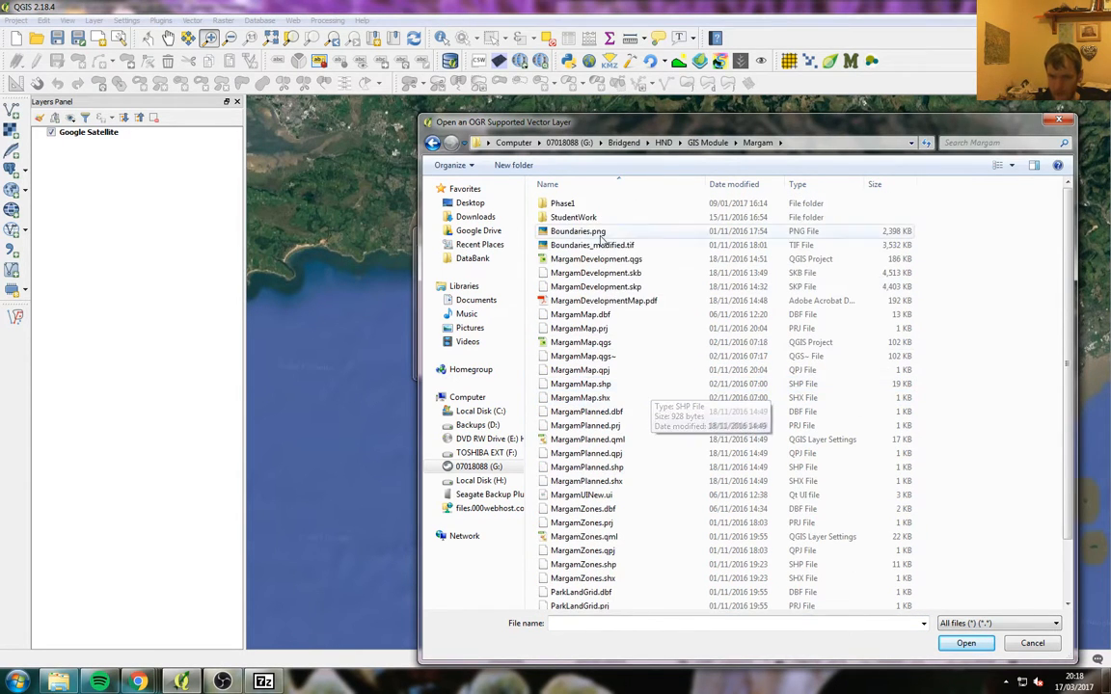
{"action": "double_click", "coordinate": [563, 204]}
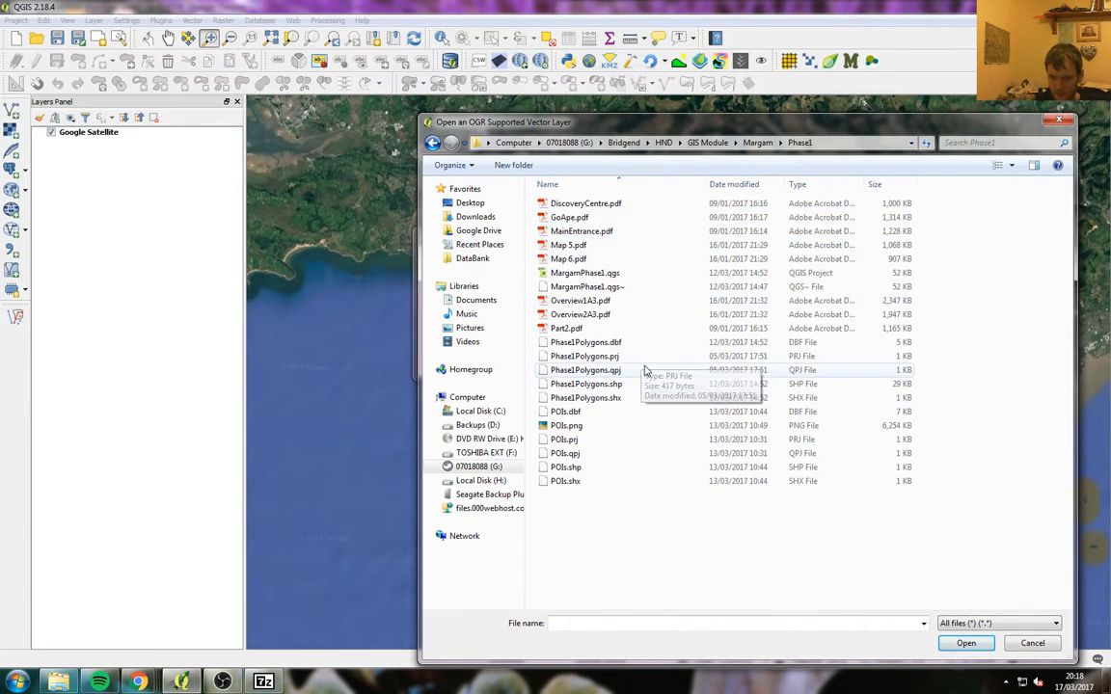
{"action": "key", "text": "BackSpace"}
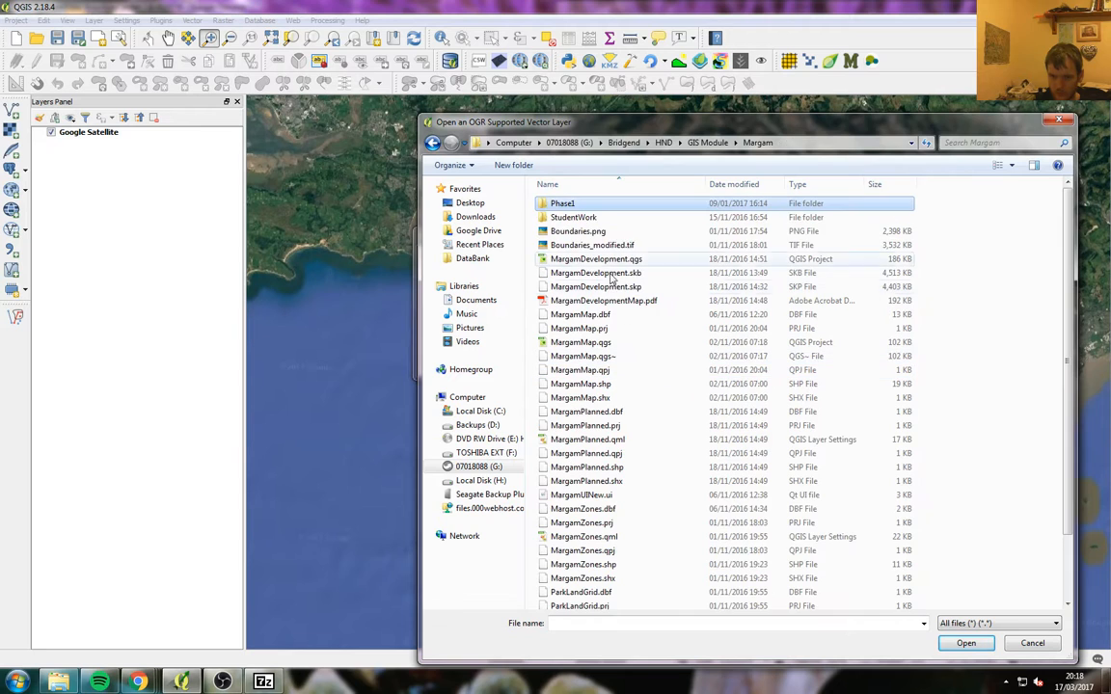
{"action": "left_click", "coordinate": [597, 220]}
{"action": "key", "text": "Return"}
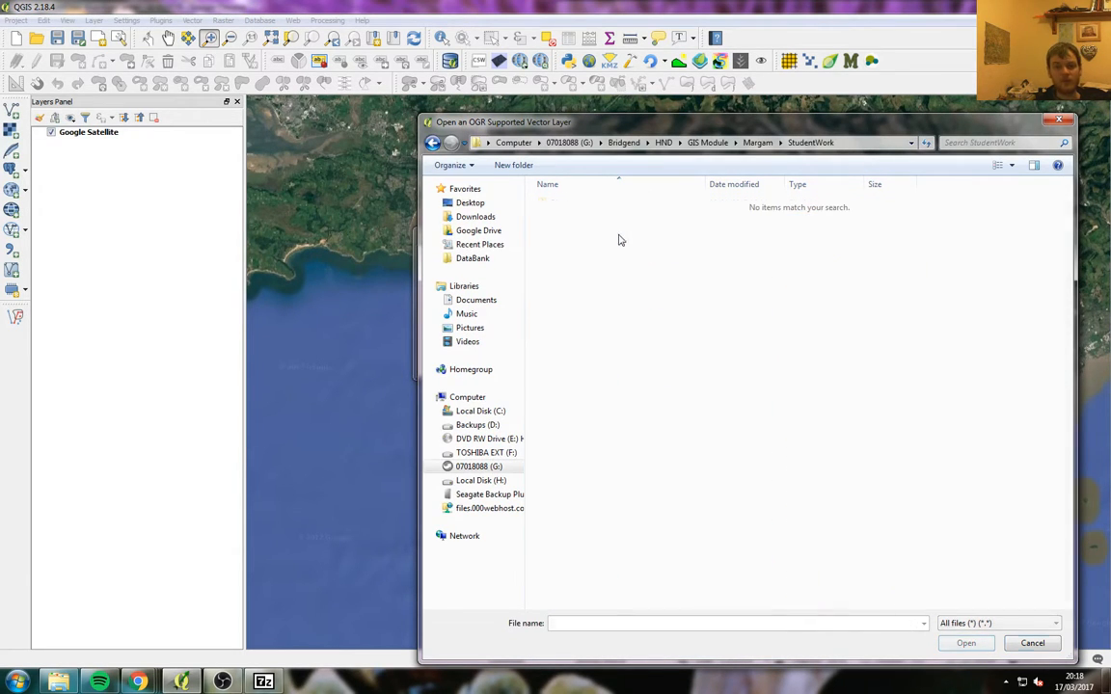
{"action": "key", "text": "BackSpace"}
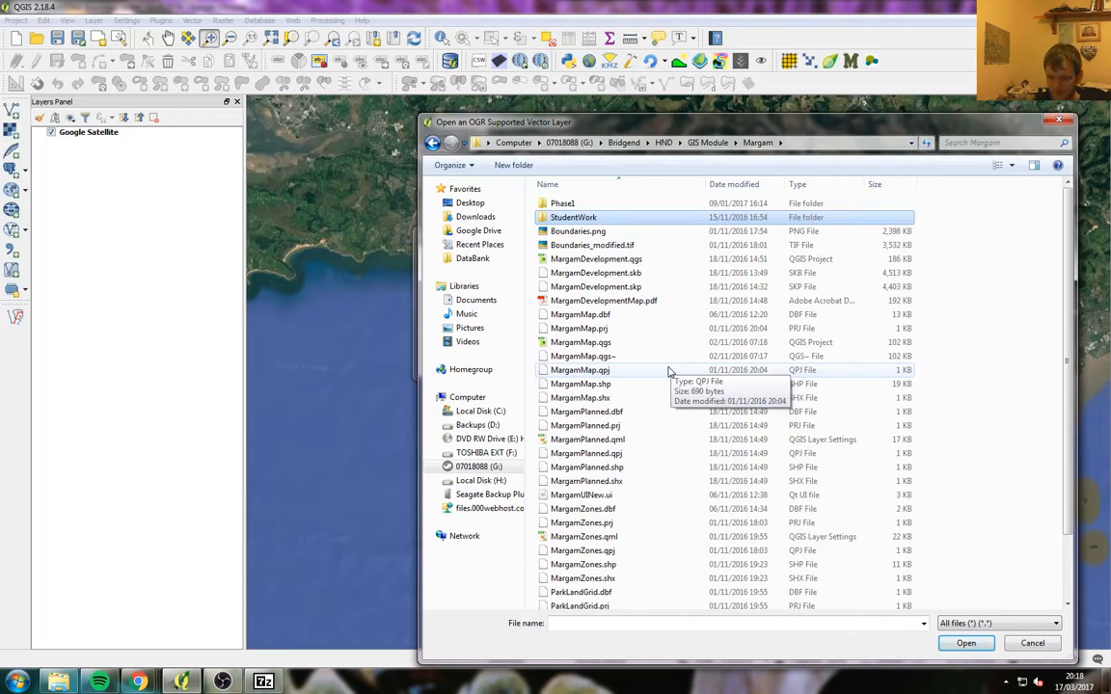
{"action": "scroll", "coordinate": [666, 370], "scroll_direction": "down", "scroll_amount": 2}
{"action": "scroll", "coordinate": [664, 369], "scroll_direction": "up", "scroll_amount": 2}
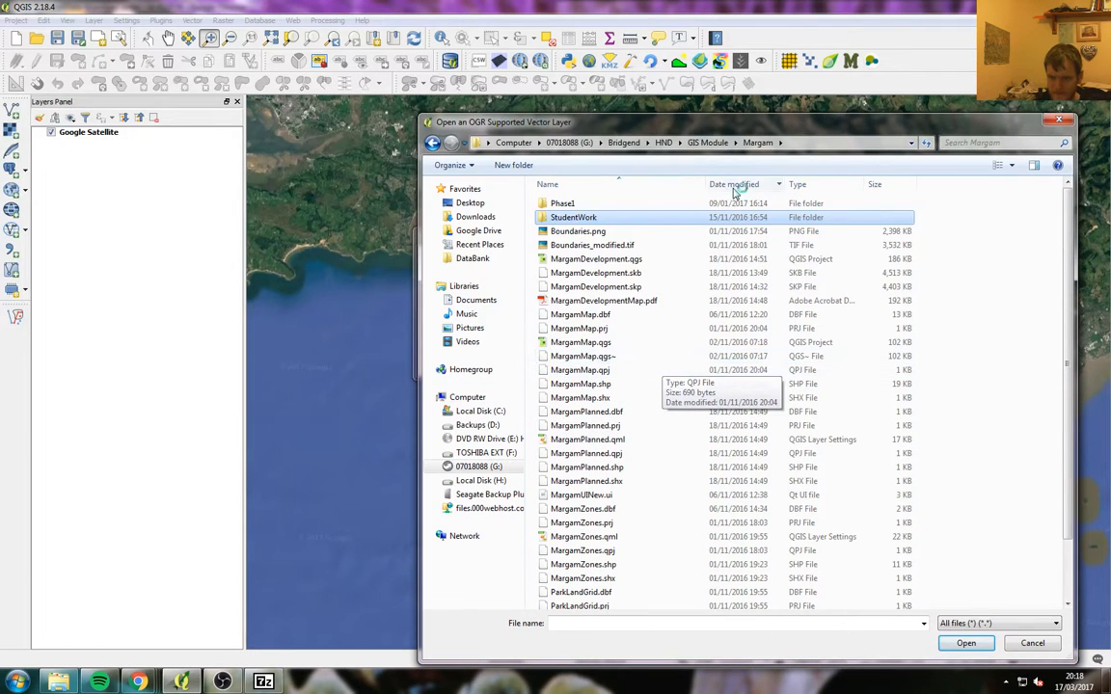
Load MargamParkOutline.shp from the Margam folder inside GISData and frame the map on the park polygon
{"action": "left_click", "coordinate": [707, 141]}
{"action": "scroll", "coordinate": [692, 464], "scroll_direction": "down", "scroll_amount": 6}
{"action": "scroll", "coordinate": [692, 464], "scroll_direction": "up", "scroll_amount": 6}
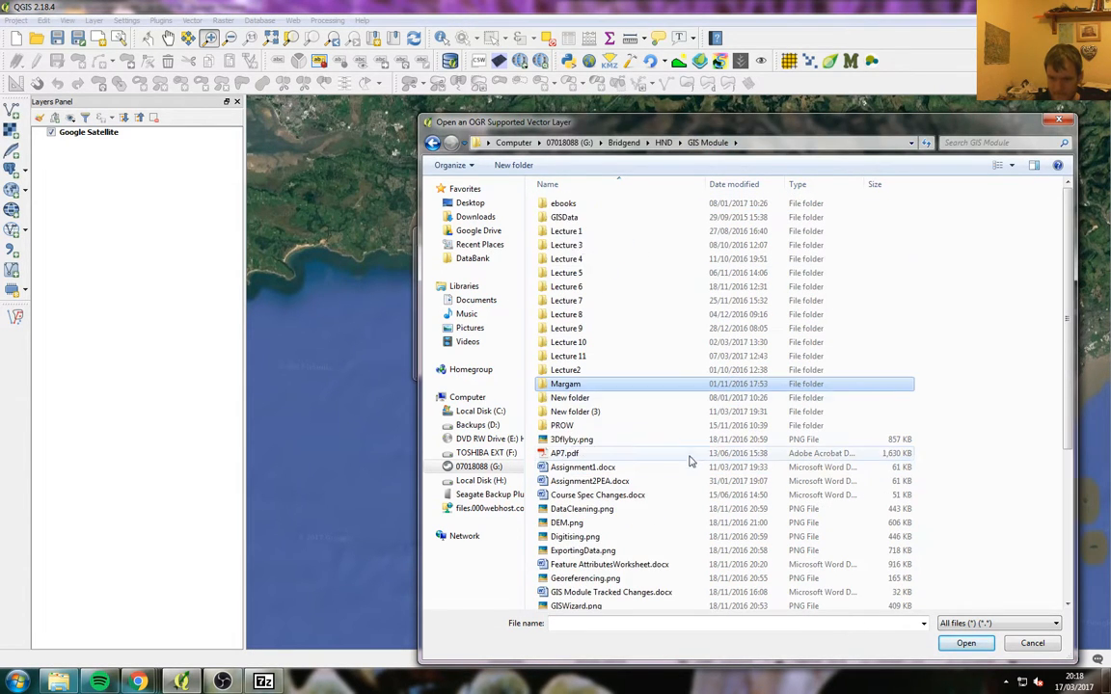
{"action": "double_click", "coordinate": [559, 214]}
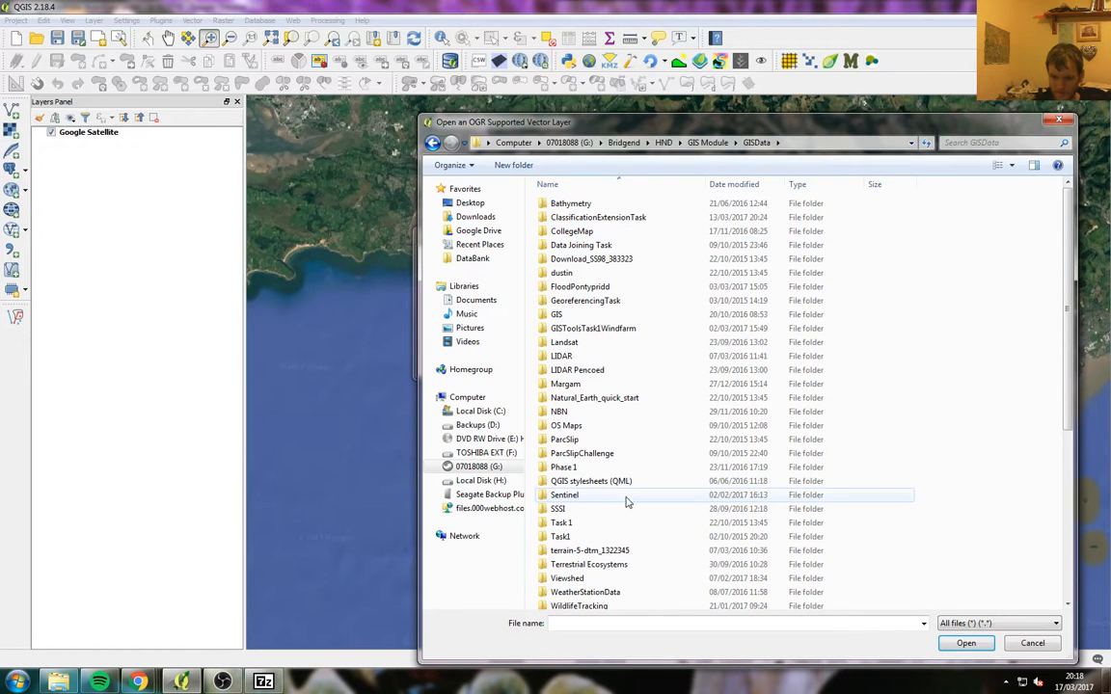
{"action": "double_click", "coordinate": [579, 386]}
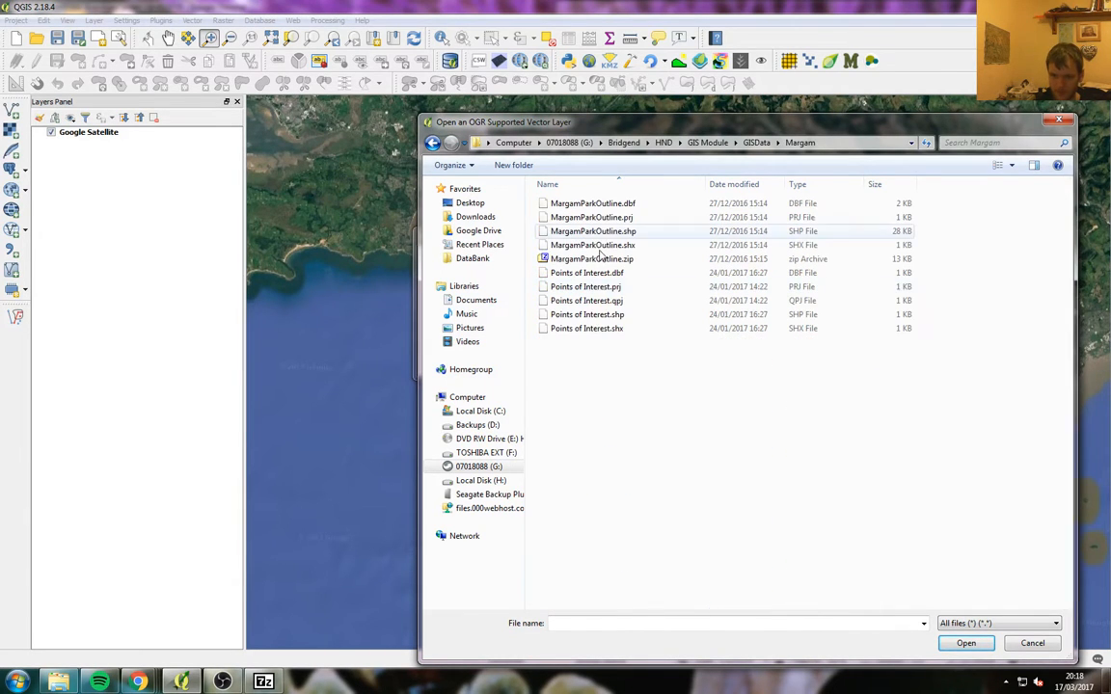
{"action": "double_click", "coordinate": [644, 246]}
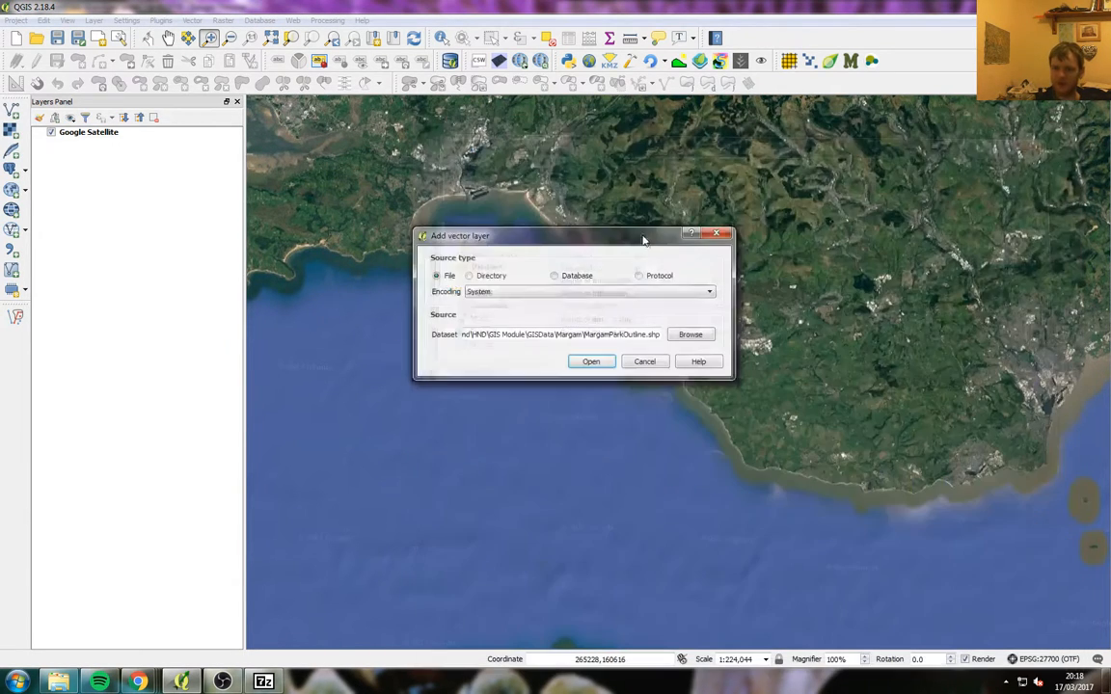
{"action": "left_click", "coordinate": [590, 361]}
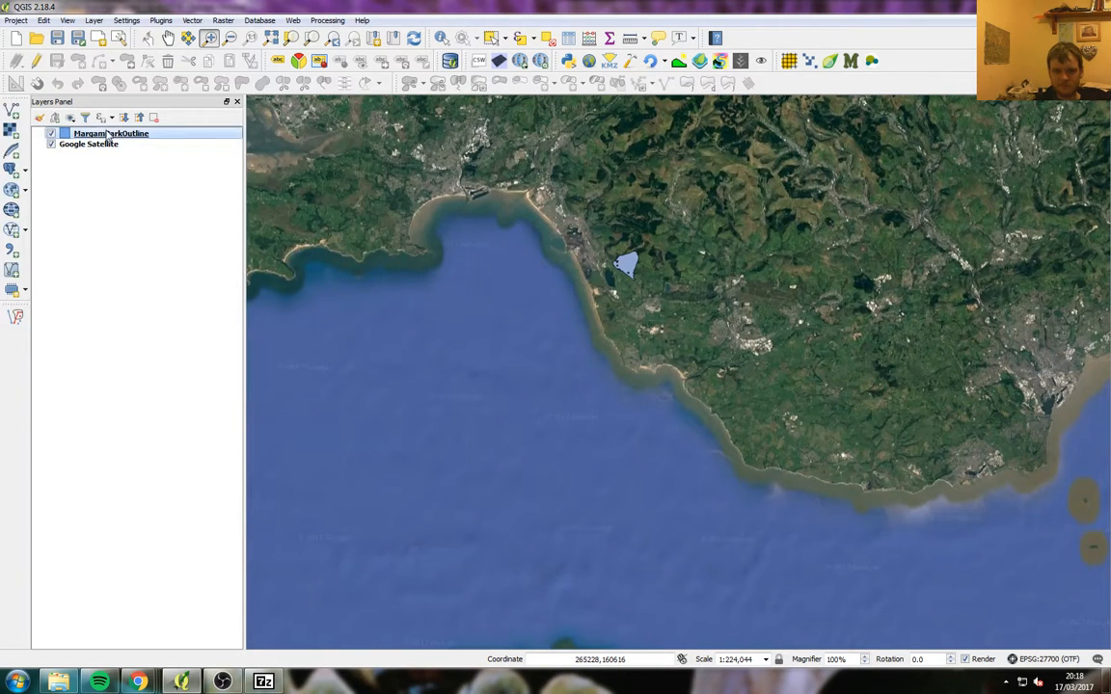
{"action": "scroll", "coordinate": [627, 267], "scroll_direction": "up", "scroll_amount": 1}
{"action": "scroll", "coordinate": [627, 267], "scroll_direction": "up", "scroll_amount": 1}
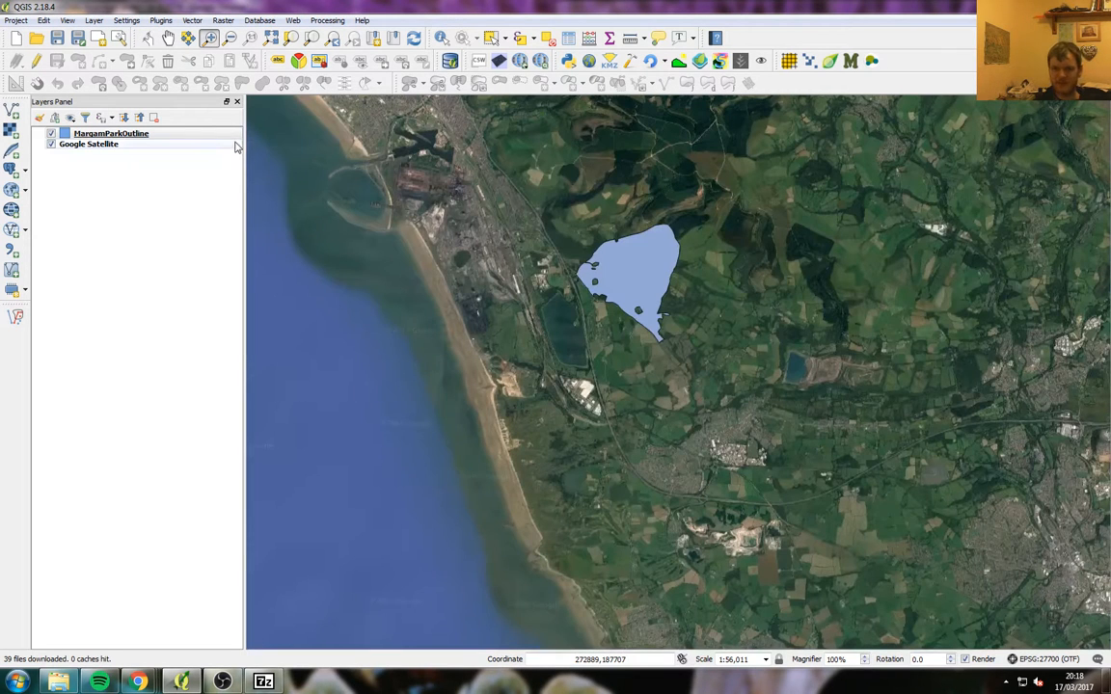
Add SS_SurfaceWater_Area.shp from the Open Map Local SS folder inside OS Maps as a vector layer
{"action": "left_click", "coordinate": [12, 111]}
{"action": "left_click", "coordinate": [681, 332]}
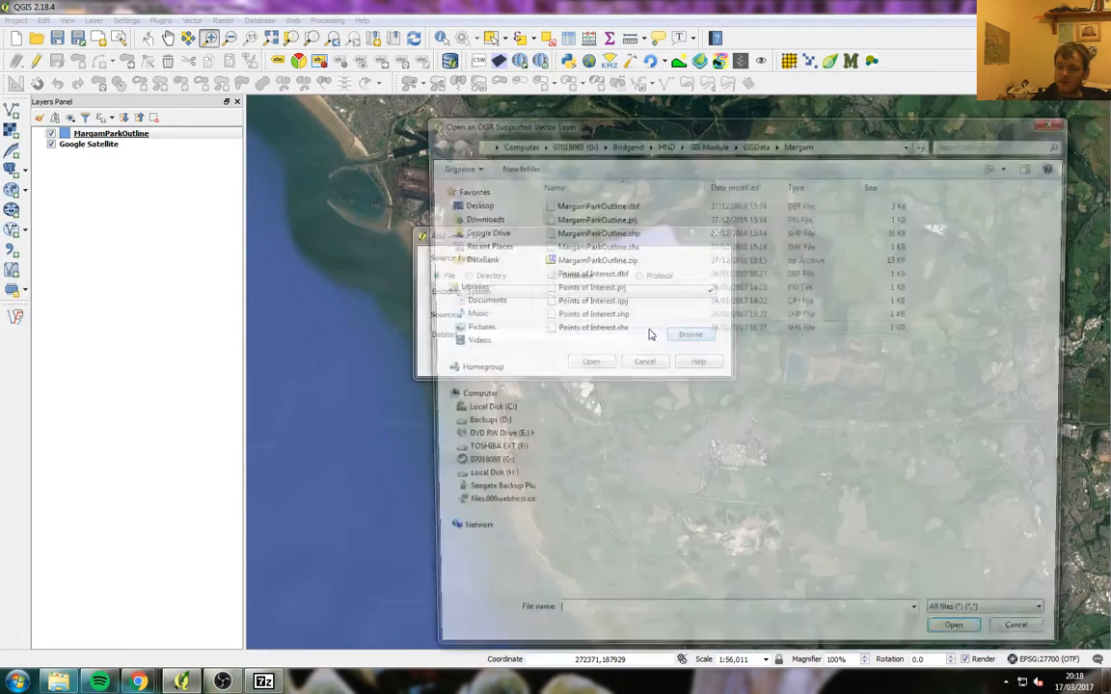
{"action": "left_click", "coordinate": [758, 143]}
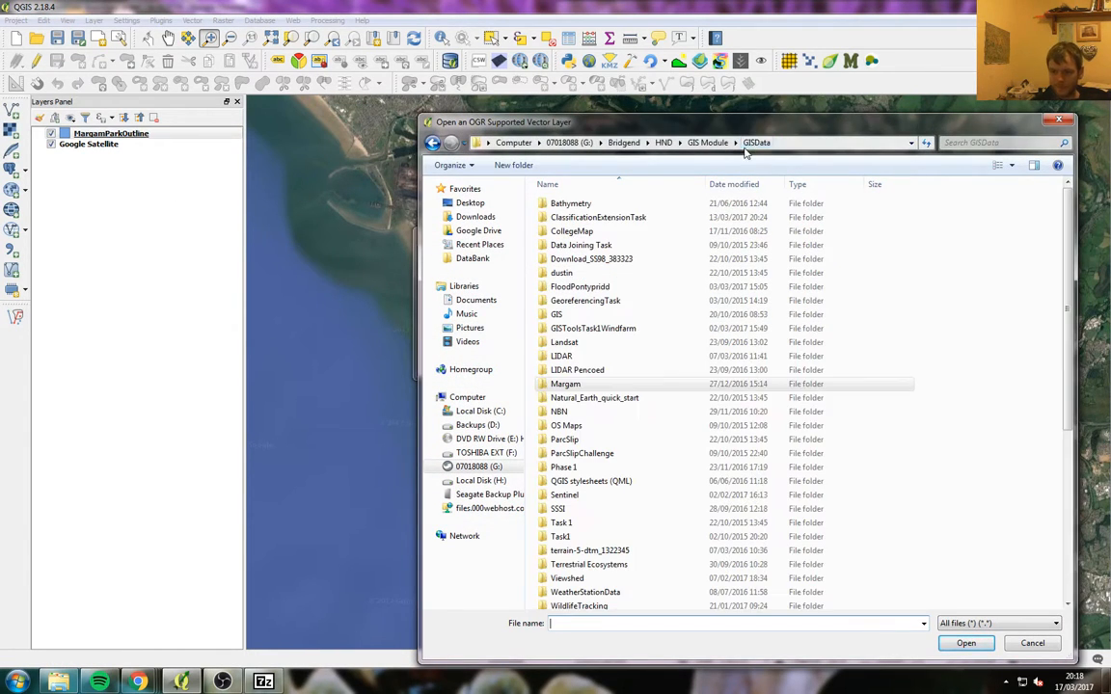
{"action": "double_click", "coordinate": [569, 425]}
{"action": "double_click", "coordinate": [607, 273]}
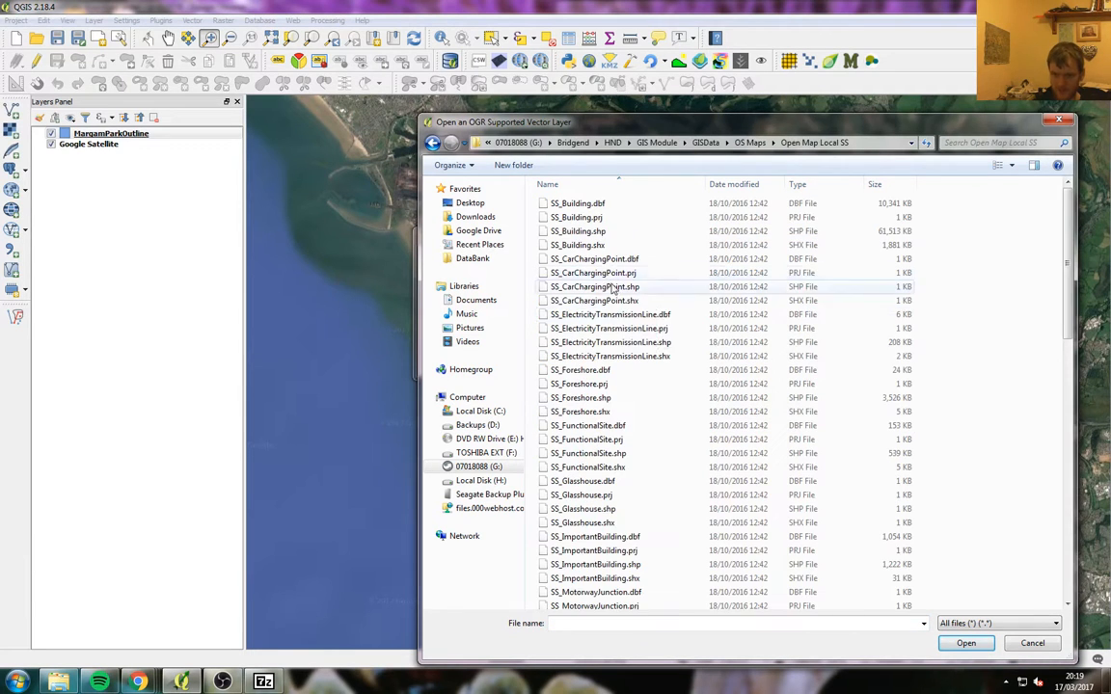
{"action": "scroll", "coordinate": [627, 366], "scroll_direction": "down", "scroll_amount": 10}
{"action": "scroll", "coordinate": [636, 387], "scroll_direction": "down", "scroll_amount": 6}
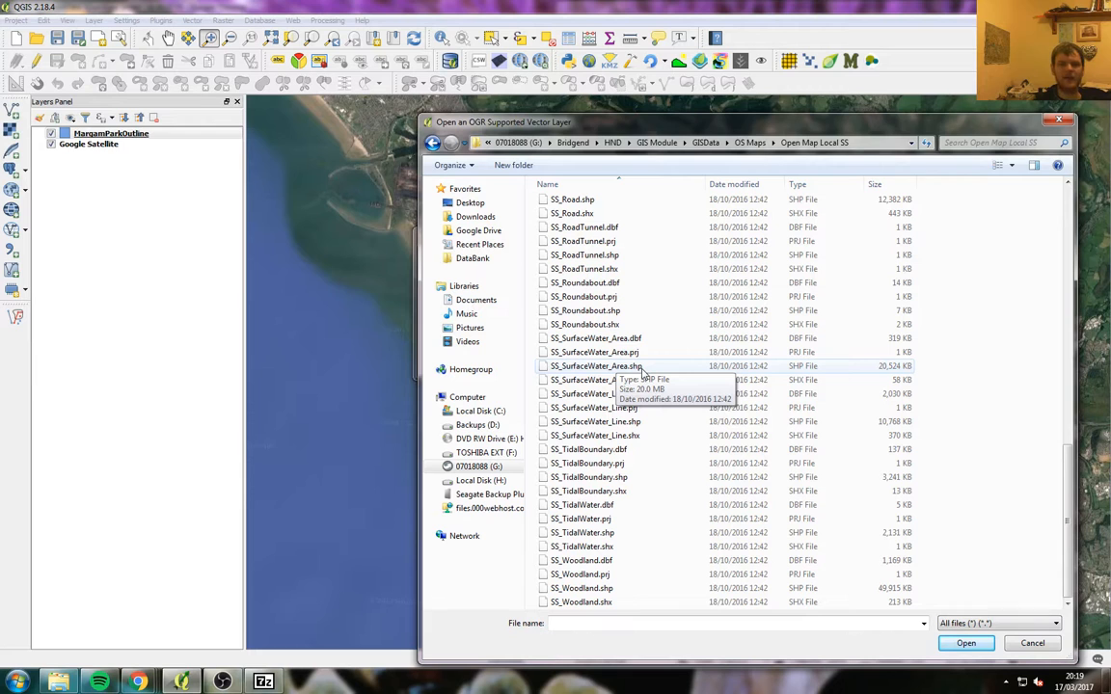
{"action": "left_click", "coordinate": [590, 368]}
{"action": "left_click", "coordinate": [957, 644]}
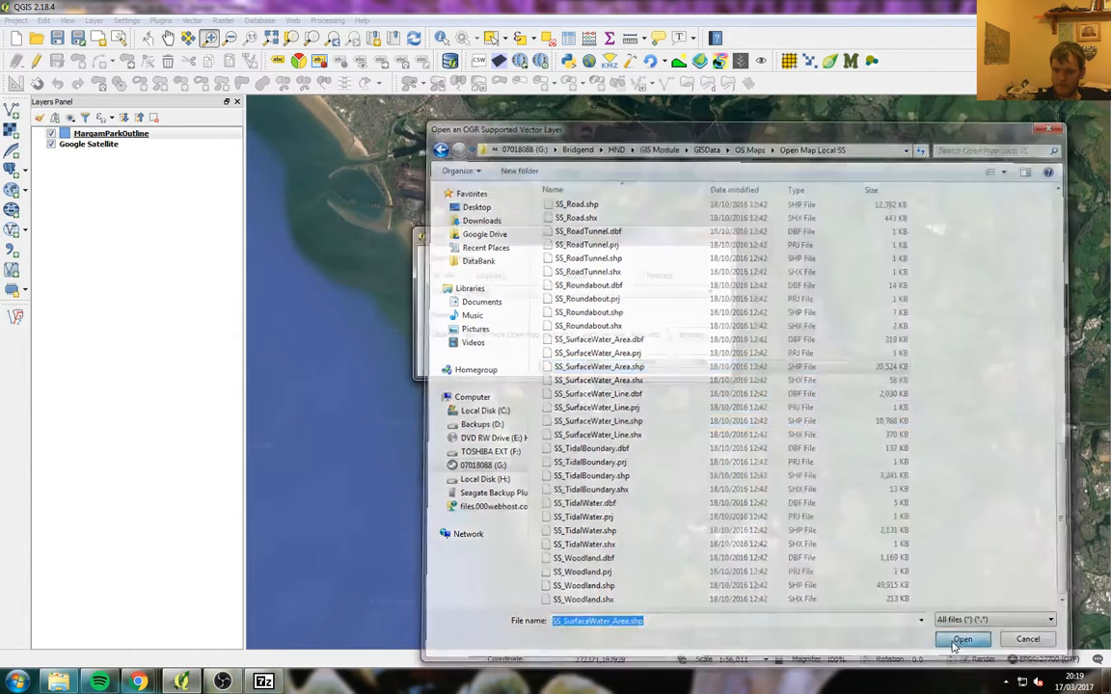
{"action": "left_click", "coordinate": [587, 362]}
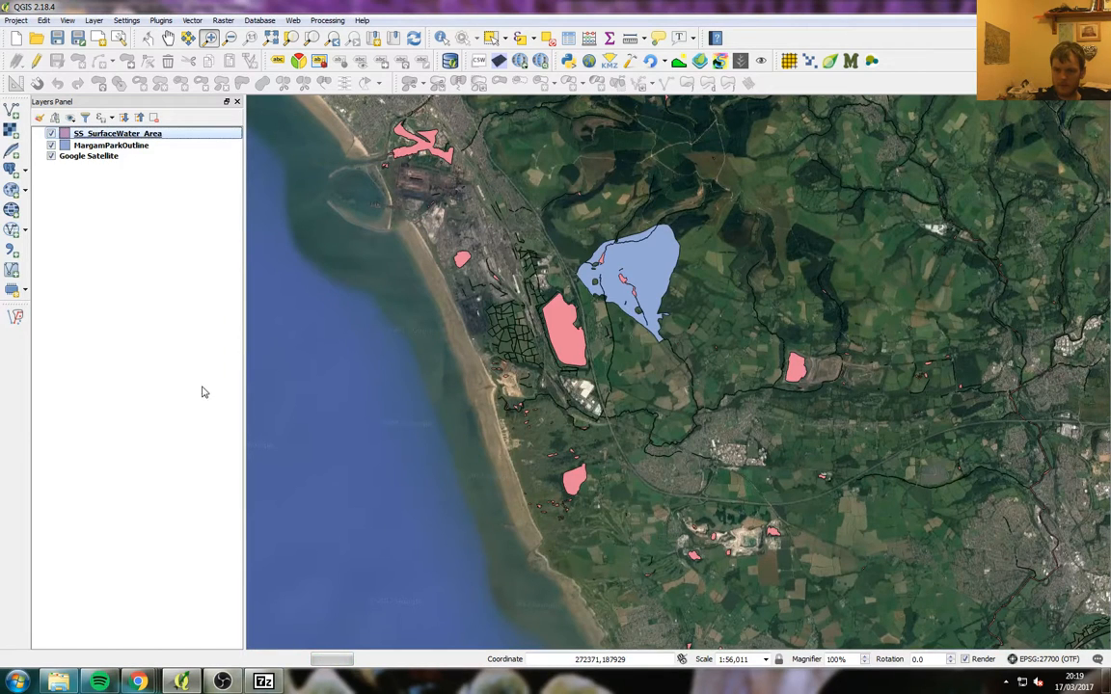
View the full extent of the SS_SurfaceWater_Area layer and return the map view to the Margam area
{"action": "right_click", "coordinate": [138, 134]}
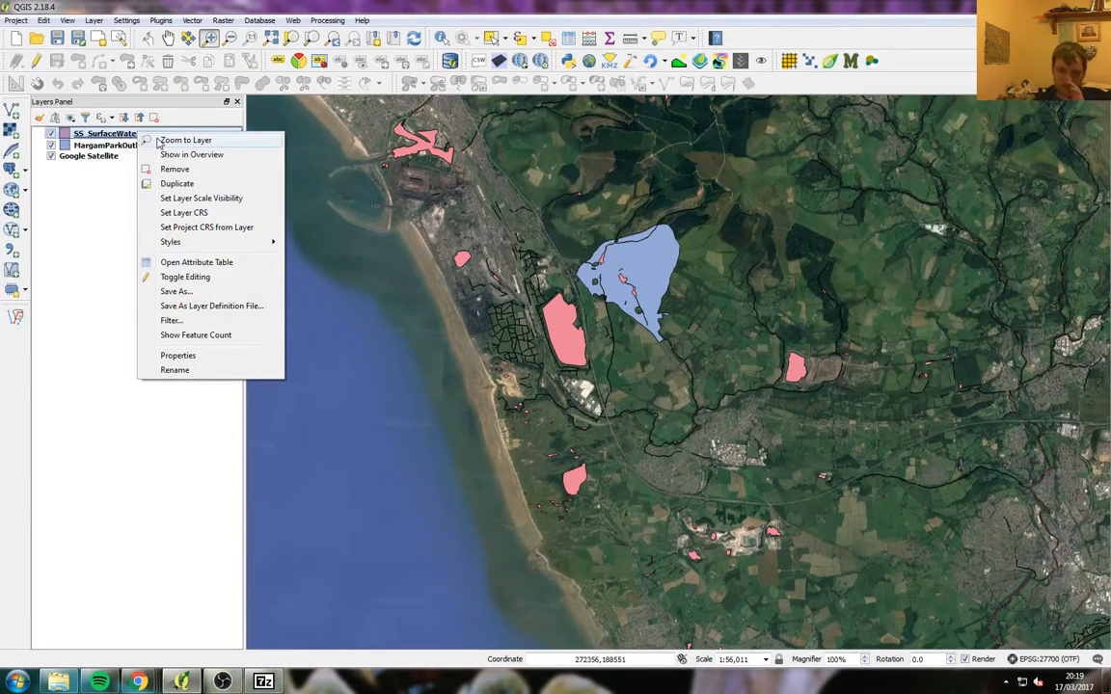
{"action": "left_click", "coordinate": [183, 141]}
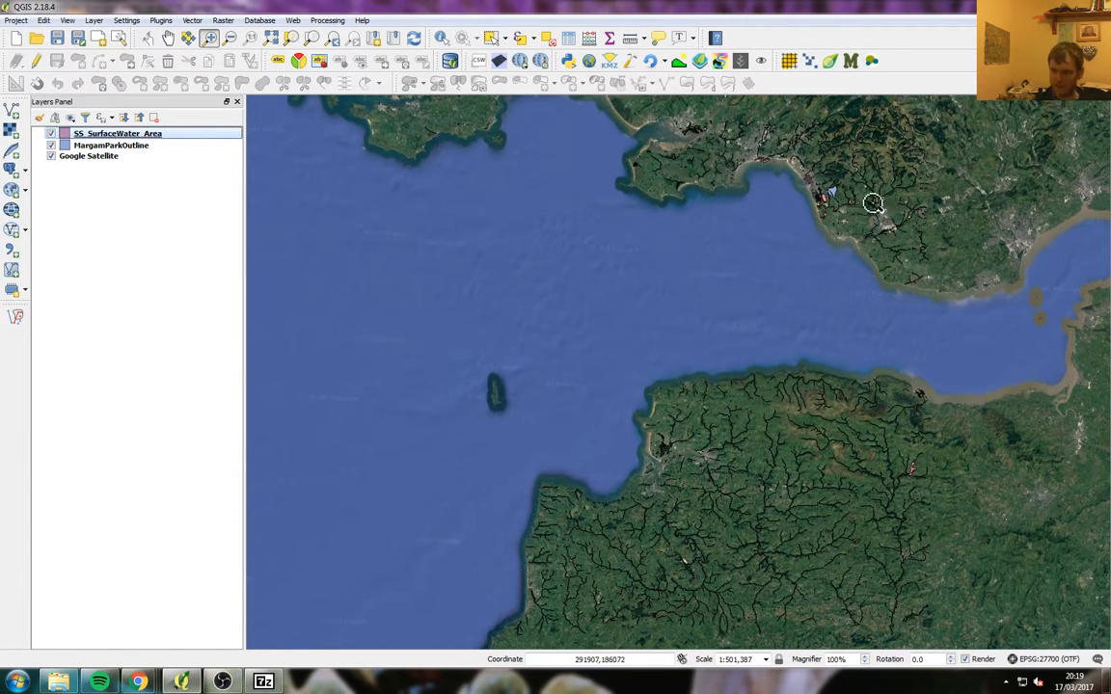
{"action": "left_click_drag", "start_coordinate": [861, 158], "coordinate": [791, 245]}
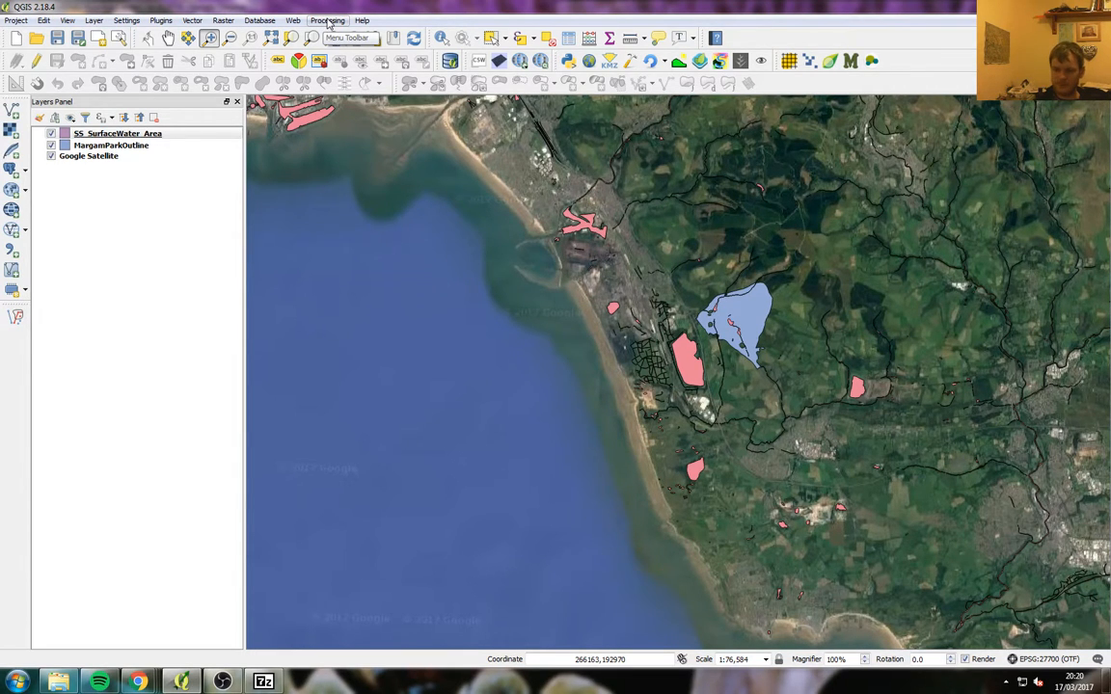
Search the processing algorithms for "buffer" and open the QGIS Fixed distance buffer tool
{"action": "left_click", "coordinate": [328, 21]}
{"action": "left_click", "coordinate": [317, 37]}
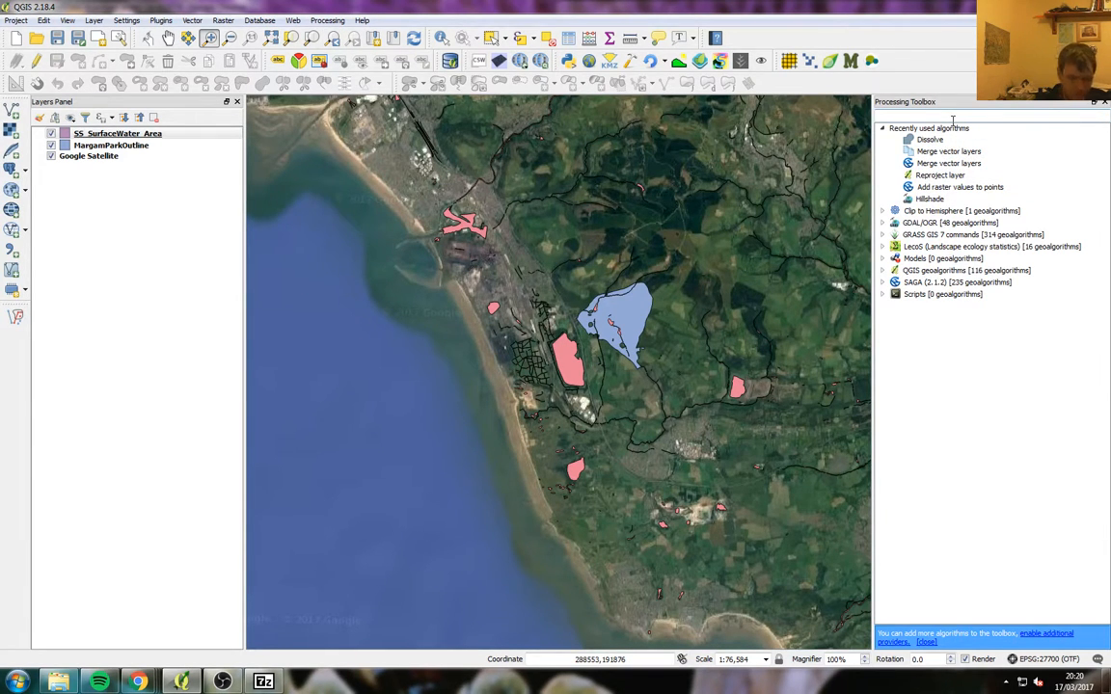
{"action": "left_click", "coordinate": [953, 117]}
{"action": "type", "text": "buffer"}
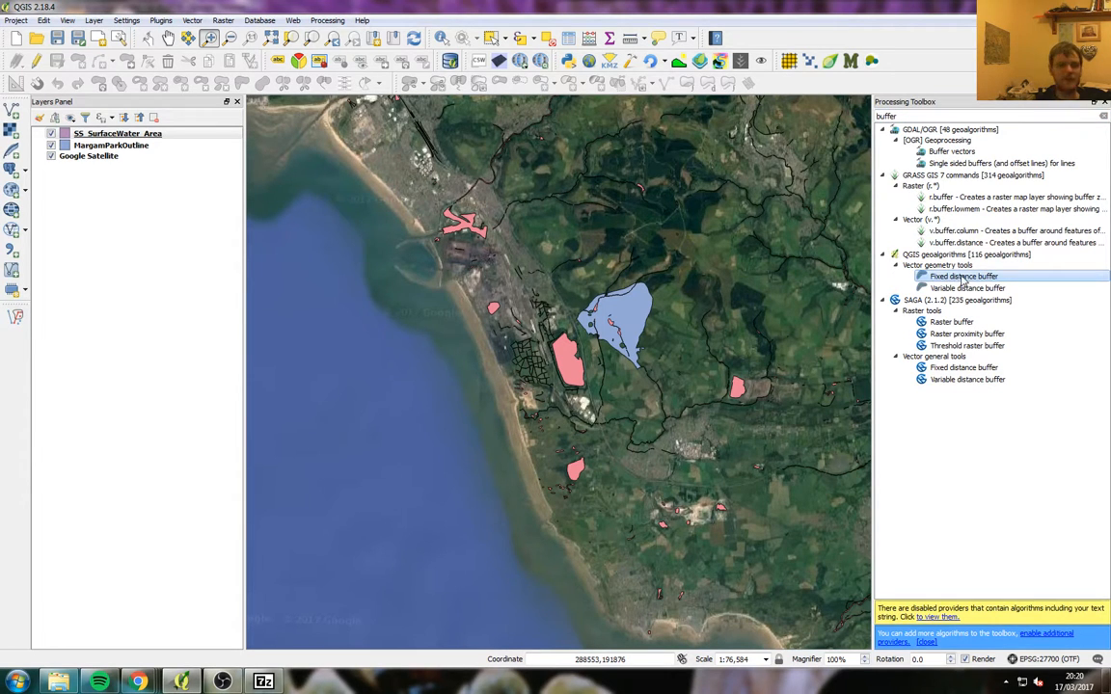
{"action": "double_click", "coordinate": [994, 278]}
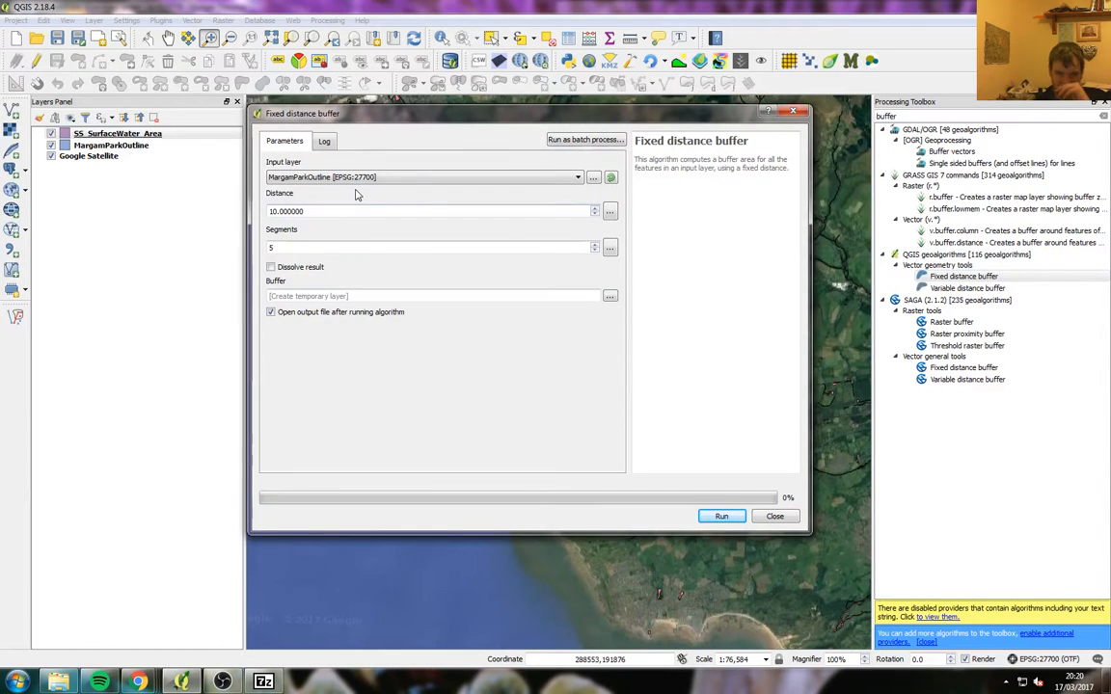
{"action": "left_click_drag", "start_coordinate": [380, 108], "coordinate": [398, 115]}
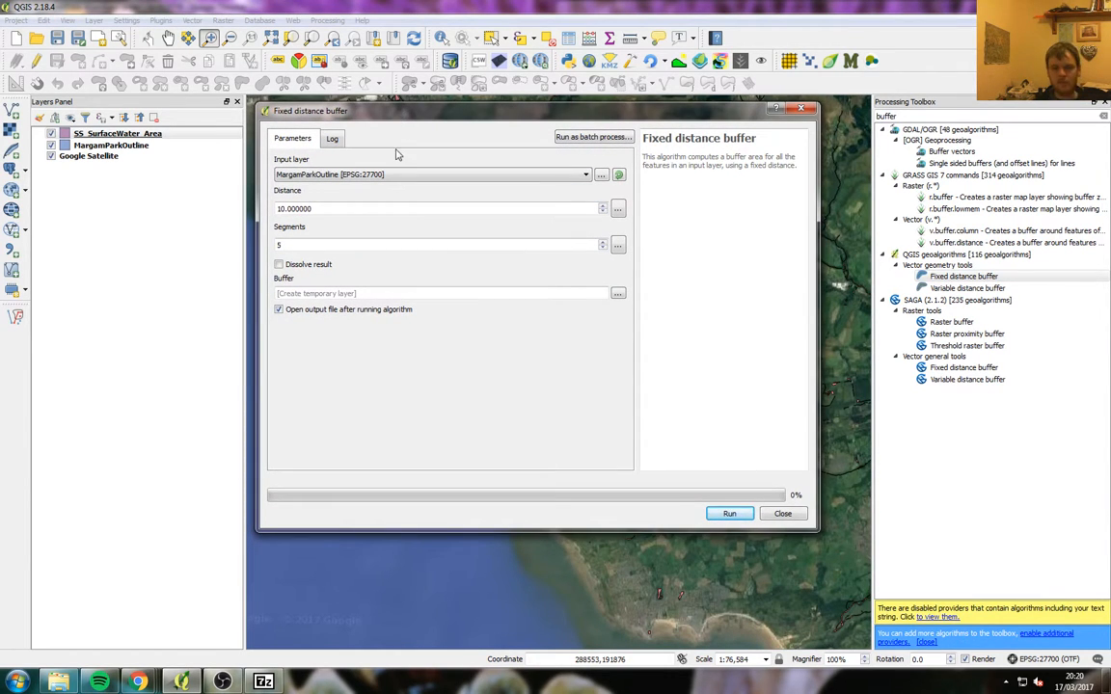
Create a temporary fixed distance buffer of 500 around the MargamParkOutline layer
{"action": "left_click", "coordinate": [301, 179]}
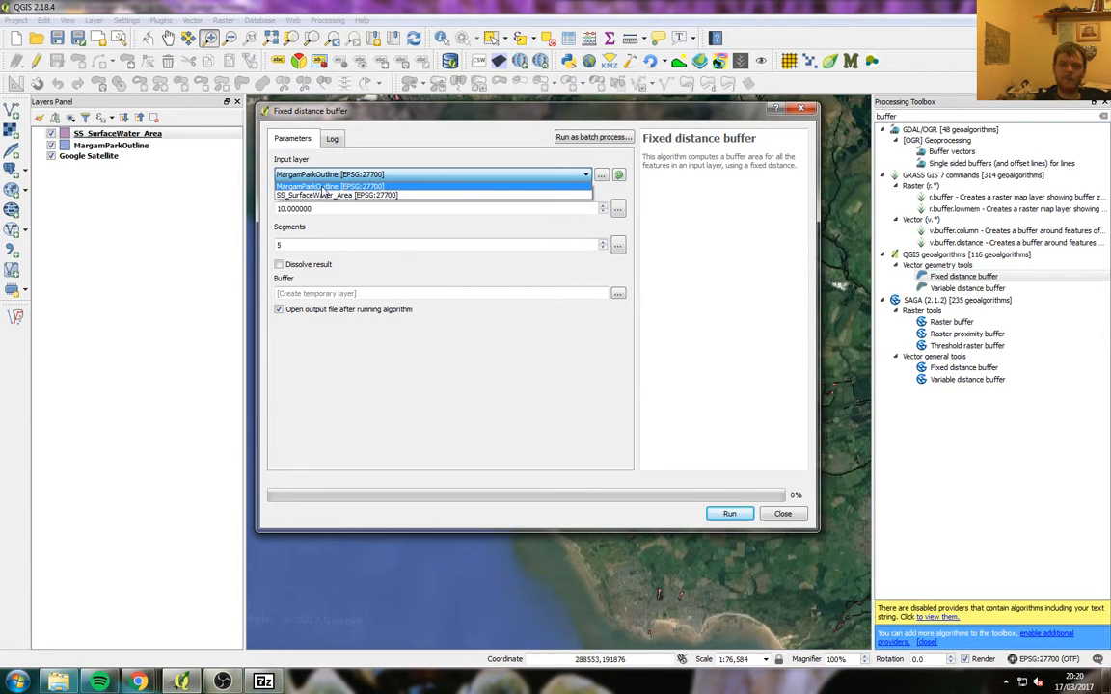
{"action": "left_click", "coordinate": [328, 187]}
{"action": "left_click", "coordinate": [343, 176]}
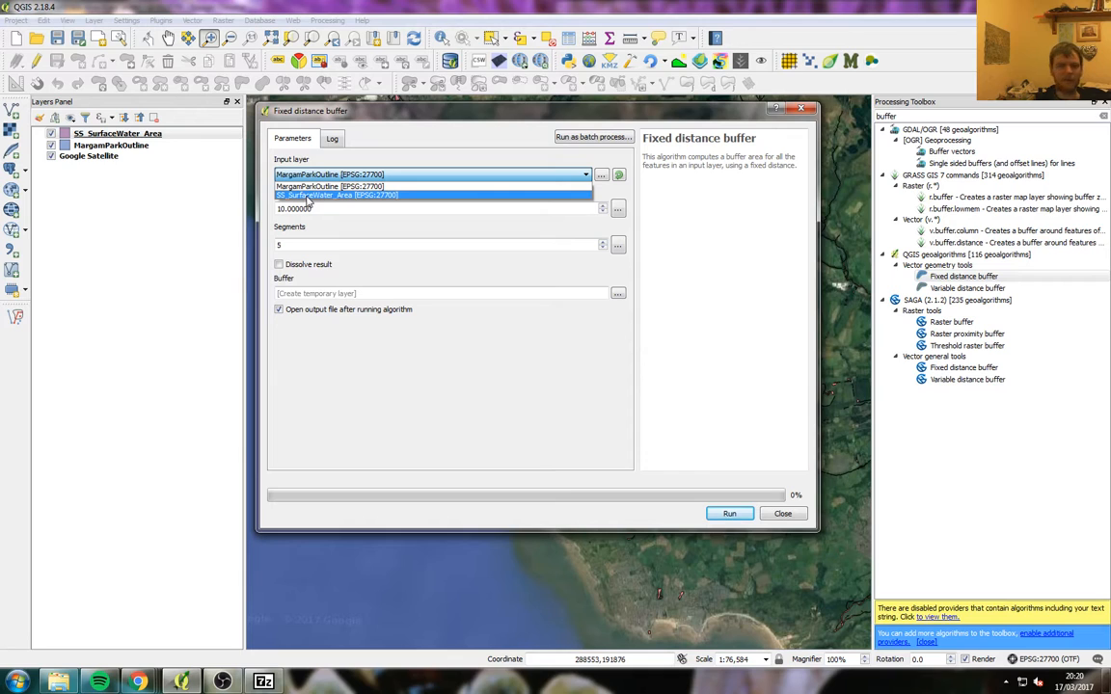
{"action": "left_click", "coordinate": [309, 196]}
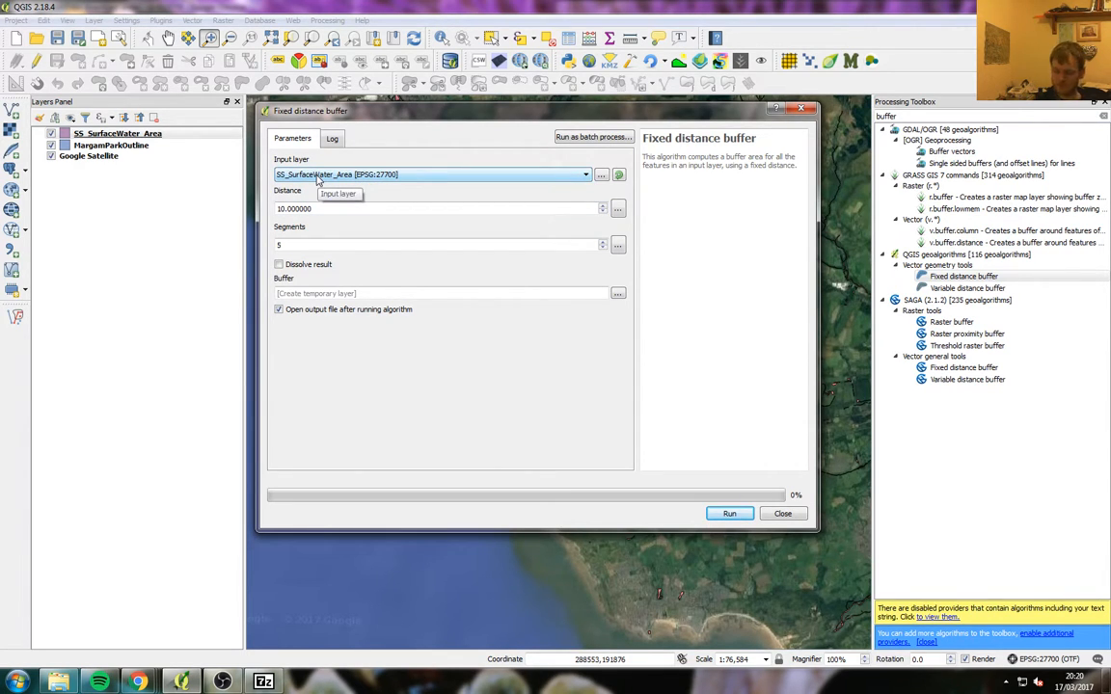
{"action": "left_click", "coordinate": [318, 176]}
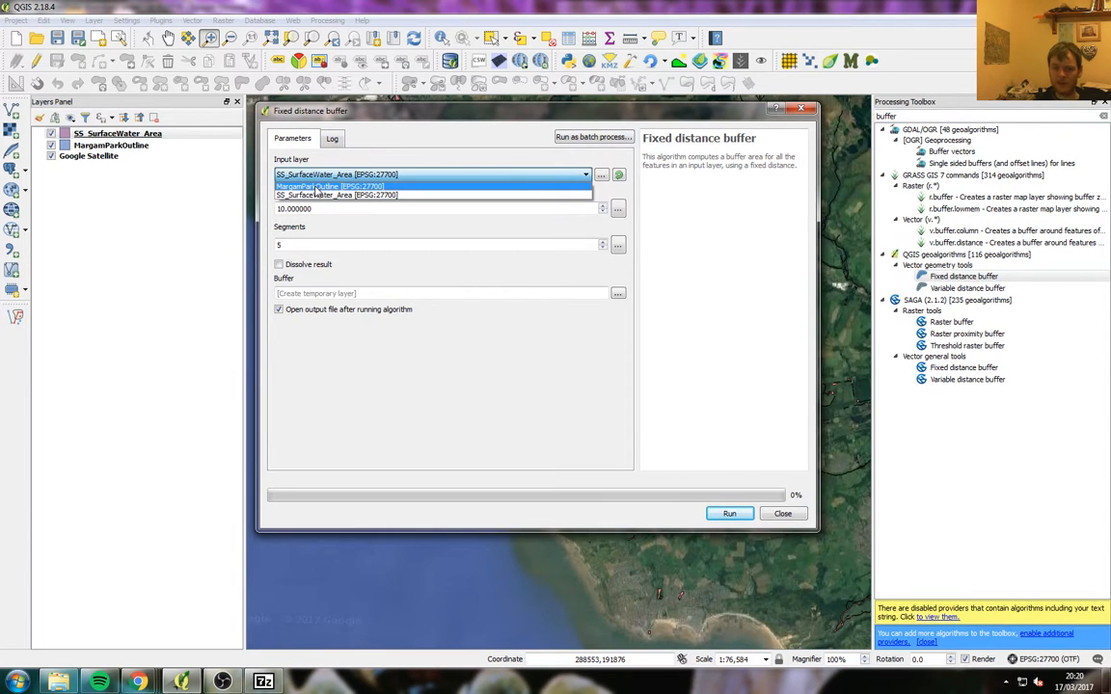
{"action": "left_click", "coordinate": [316, 187]}
{"action": "double_click", "coordinate": [301, 209]}
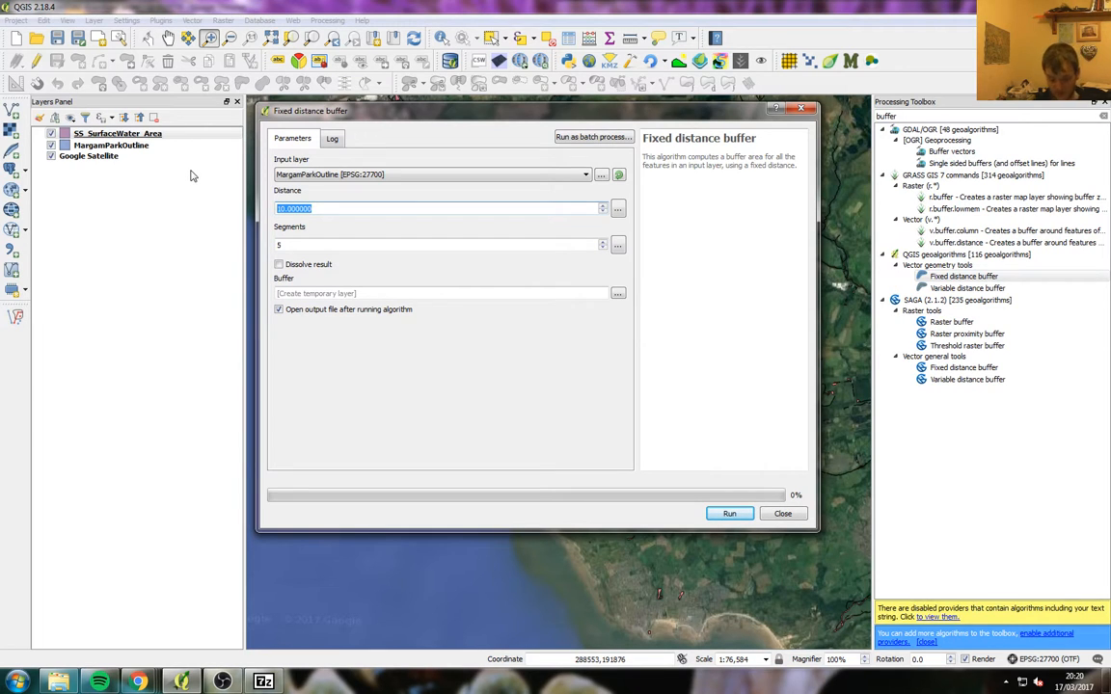
{"action": "type", "text": "50"}
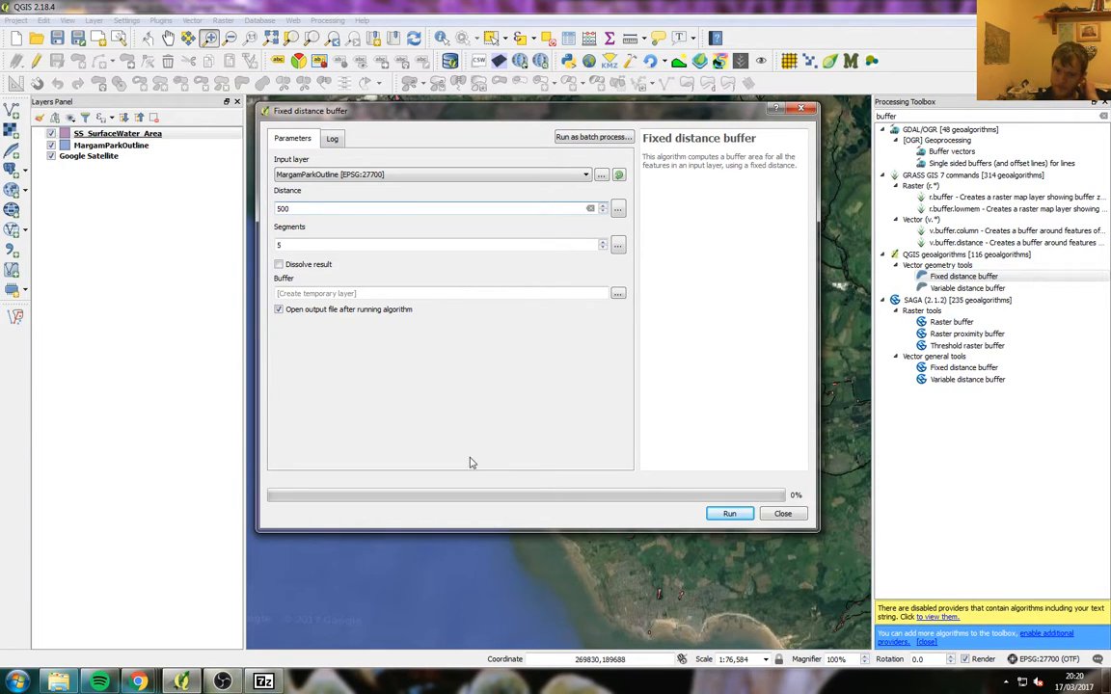
{"action": "left_click", "coordinate": [724, 515]}
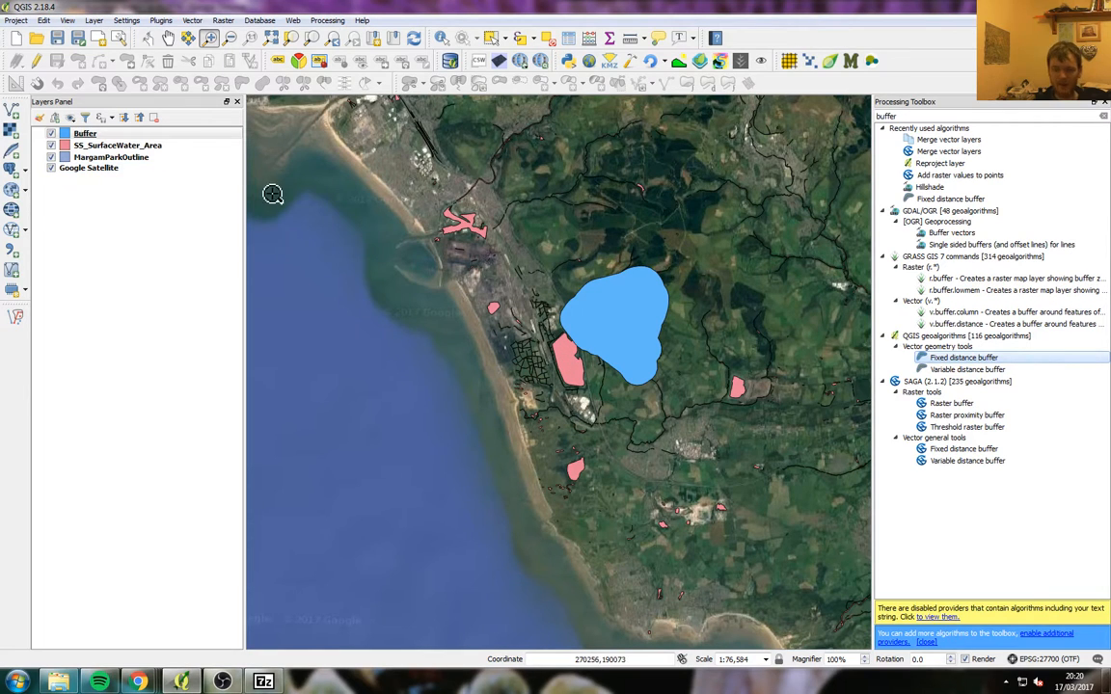
Style the Buffer layer's simple fill with the No Brush fill style and a red outline
{"action": "left_click", "coordinate": [65, 133]}
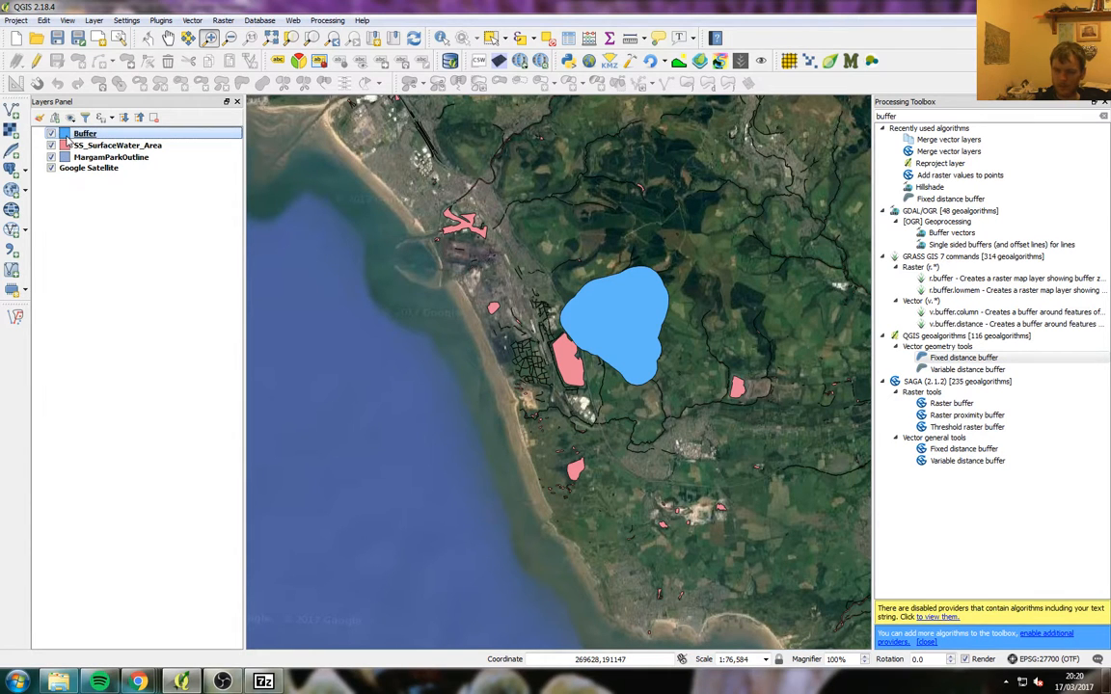
{"action": "double_click", "coordinate": [65, 137]}
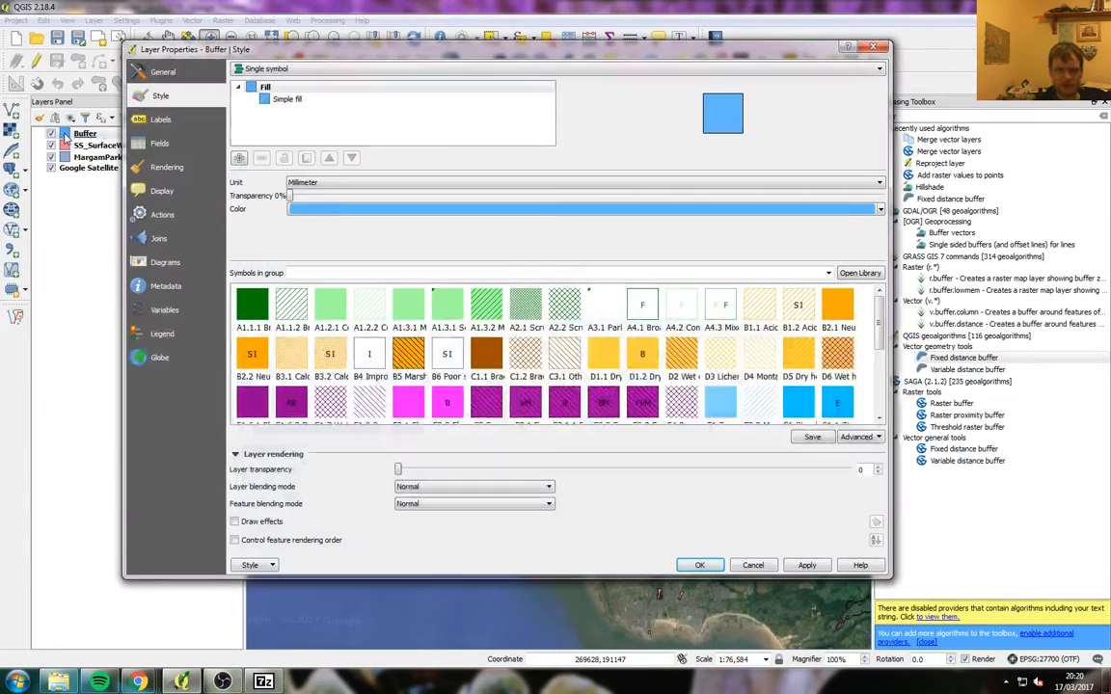
{"action": "left_click", "coordinate": [287, 99]}
{"action": "left_click", "coordinate": [340, 246]}
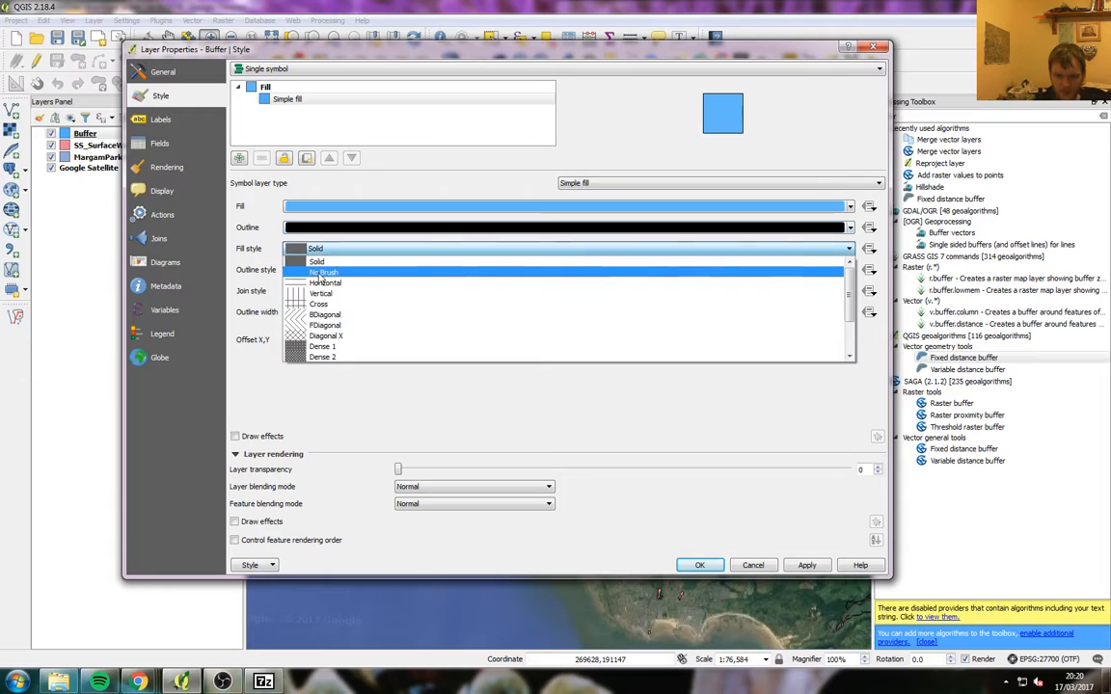
{"action": "left_click", "coordinate": [342, 224]}
{"action": "left_click", "coordinate": [341, 229]}
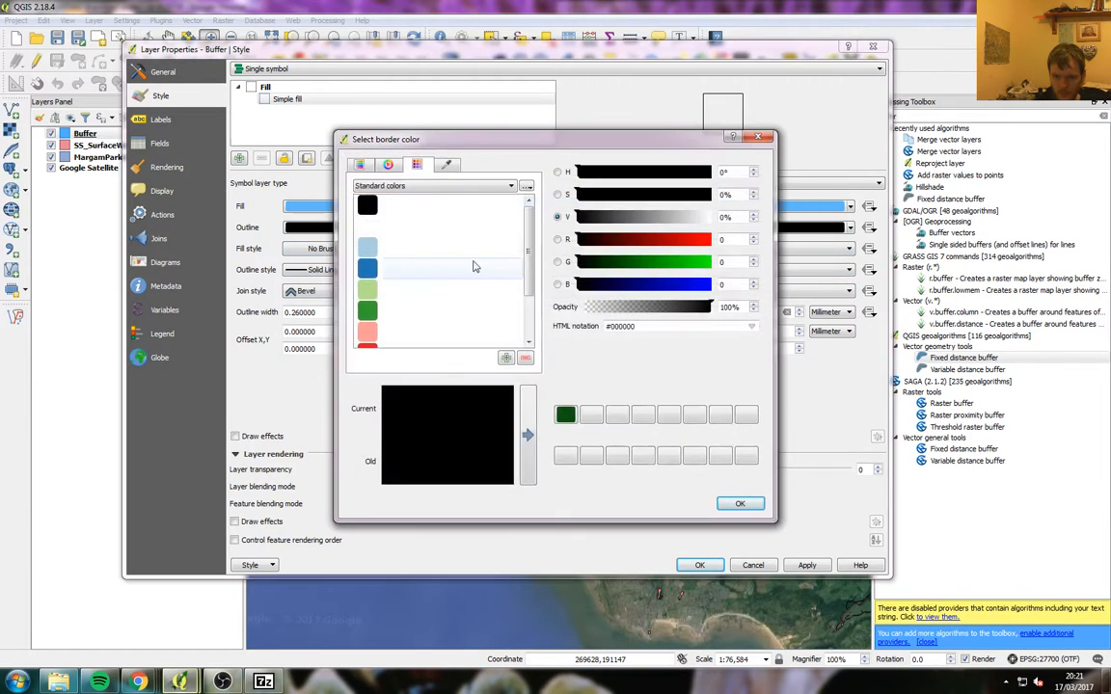
{"action": "scroll", "coordinate": [382, 278], "scroll_direction": "down", "scroll_amount": 1}
{"action": "left_click", "coordinate": [386, 295]}
{"action": "left_click", "coordinate": [754, 507]}
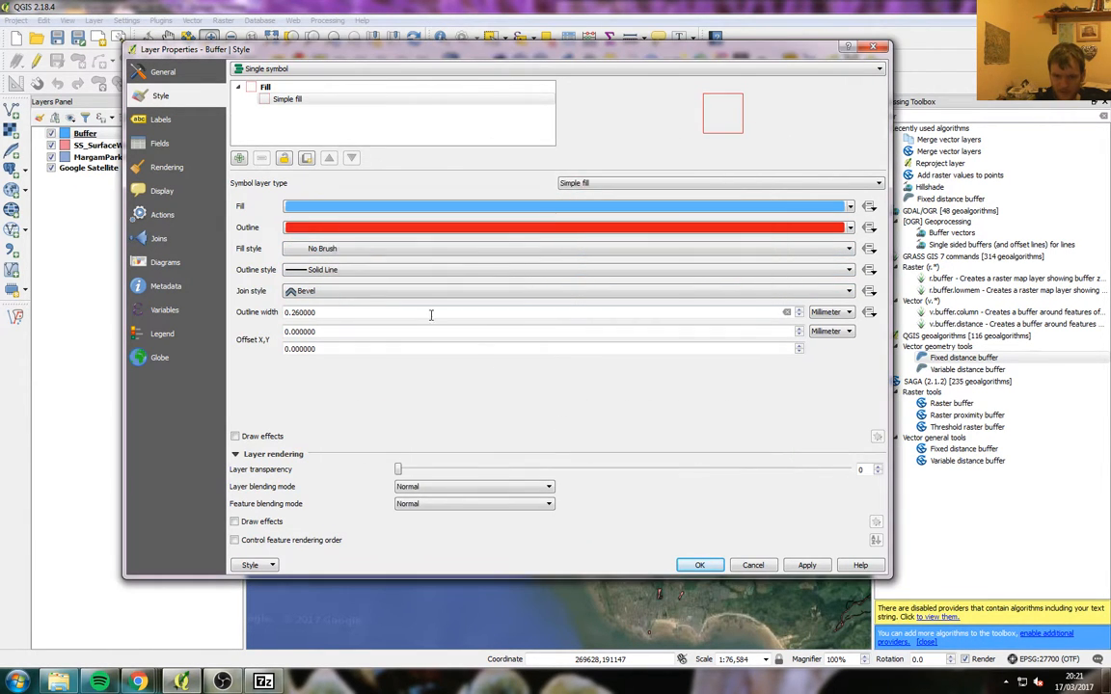
Set the Buffer layer's outline width to 1.5 mm and apply the style
{"action": "double_click", "coordinate": [333, 313]}
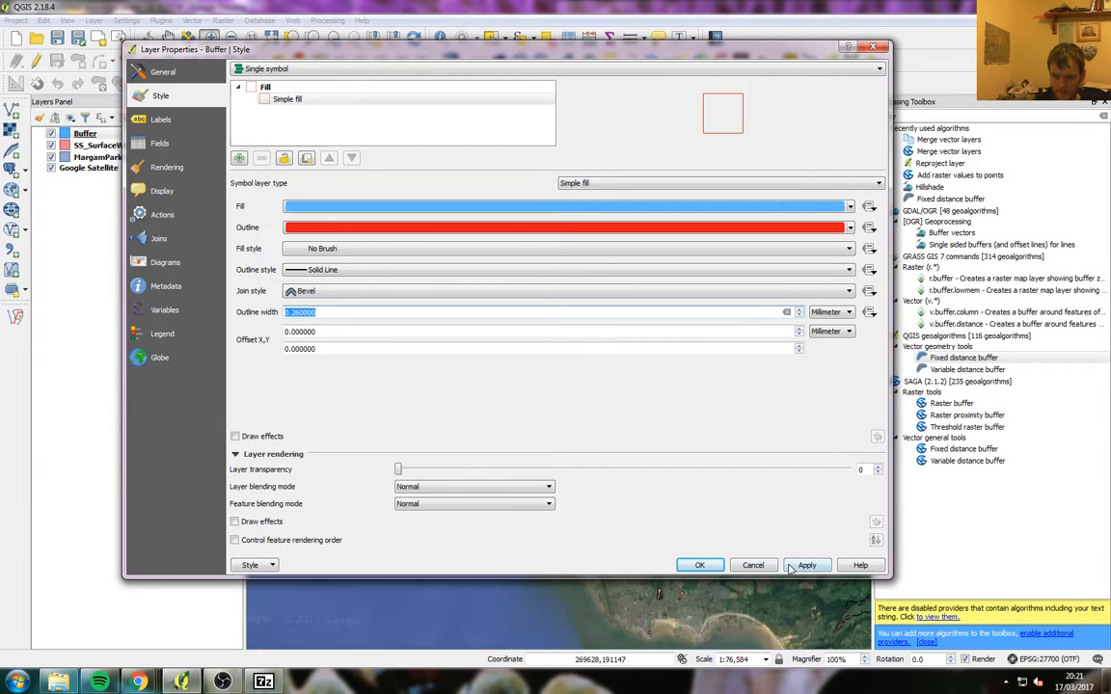
{"action": "type", "text": "1.5"}
{"action": "left_click", "coordinate": [797, 567]}
{"action": "left_click", "coordinate": [694, 567]}
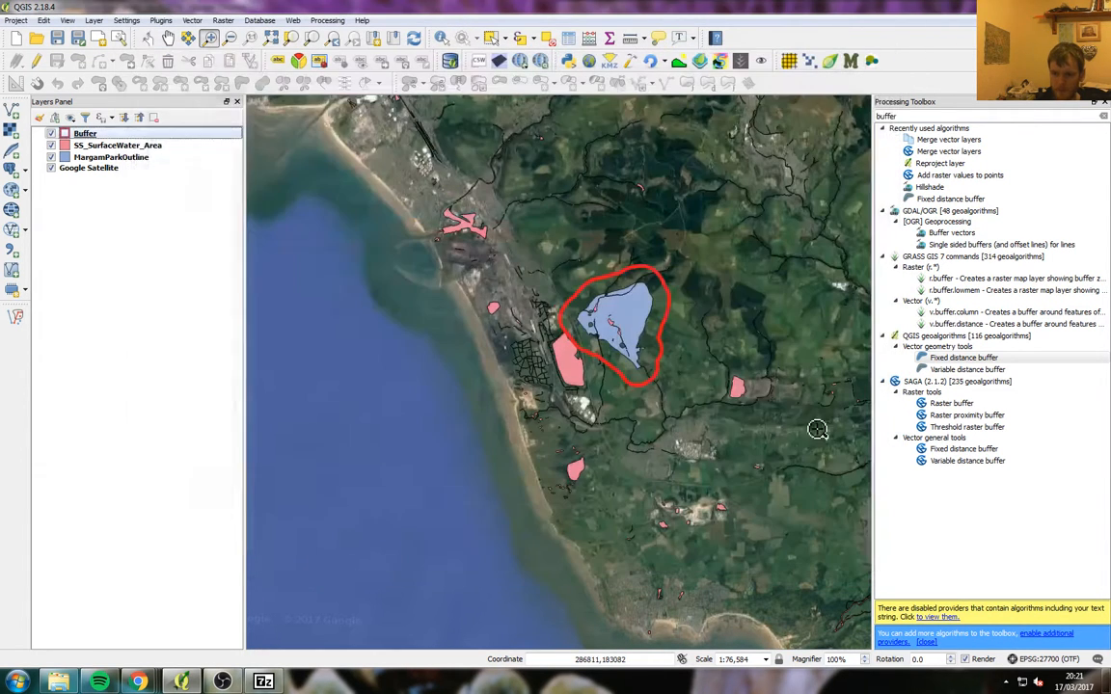
Give the MargamParkOutline layer's simple fill a transparent fill colour and the No Brush fill style
{"action": "scroll", "coordinate": [632, 323], "scroll_direction": "up", "scroll_amount": 1}
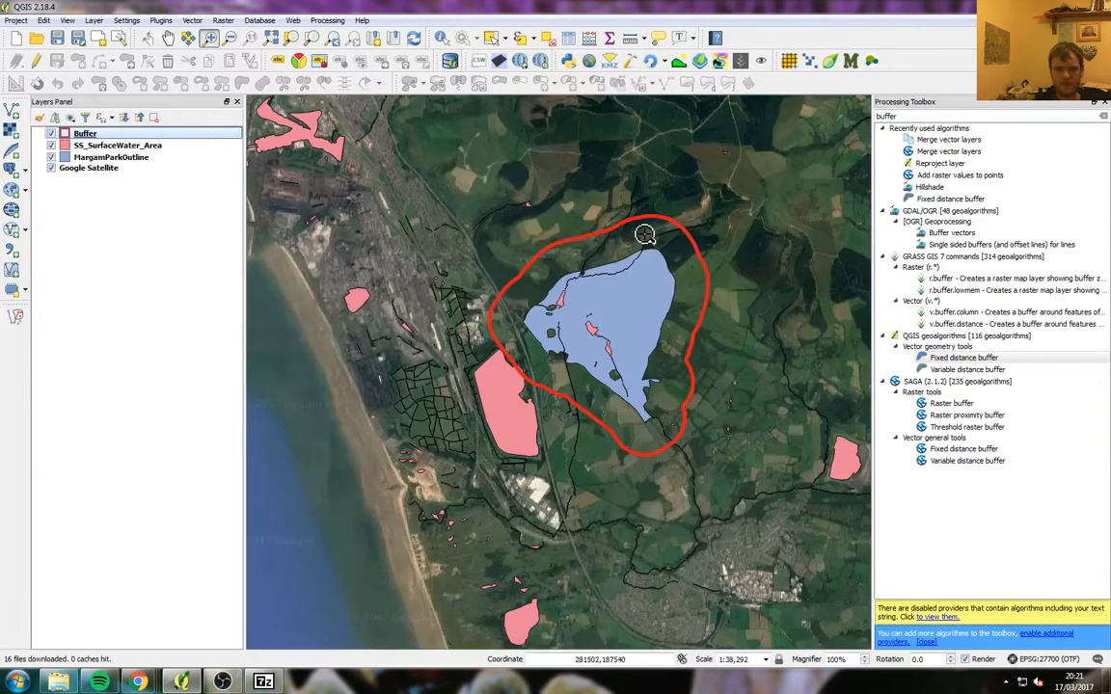
{"action": "left_click", "coordinate": [63, 157]}
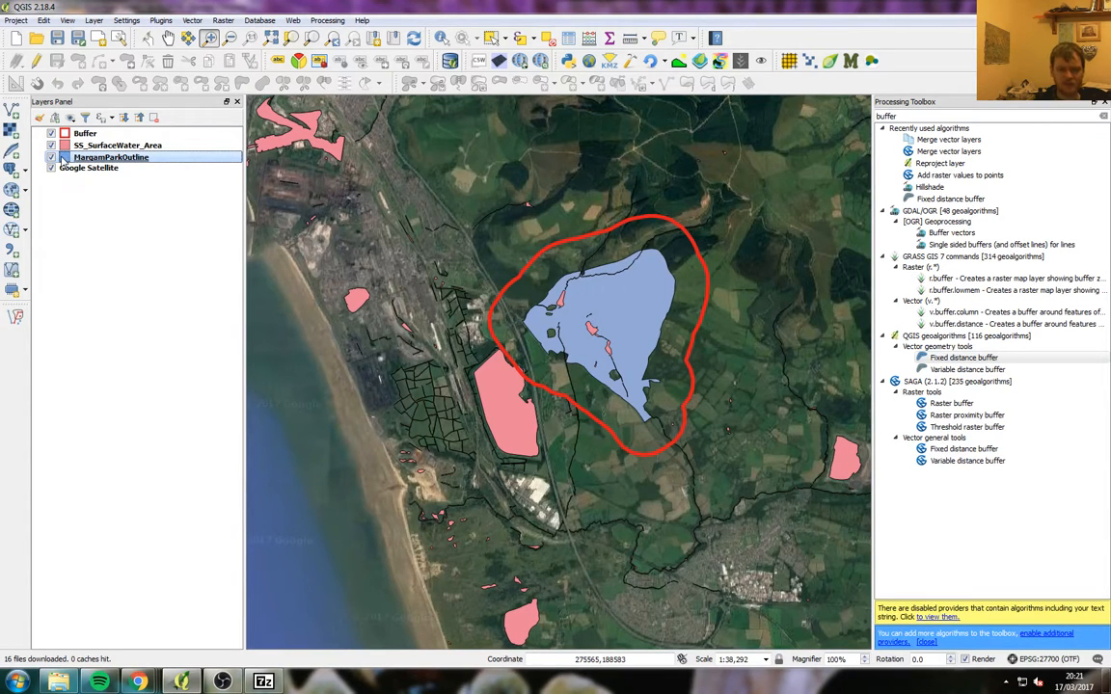
{"action": "double_click", "coordinate": [151, 157]}
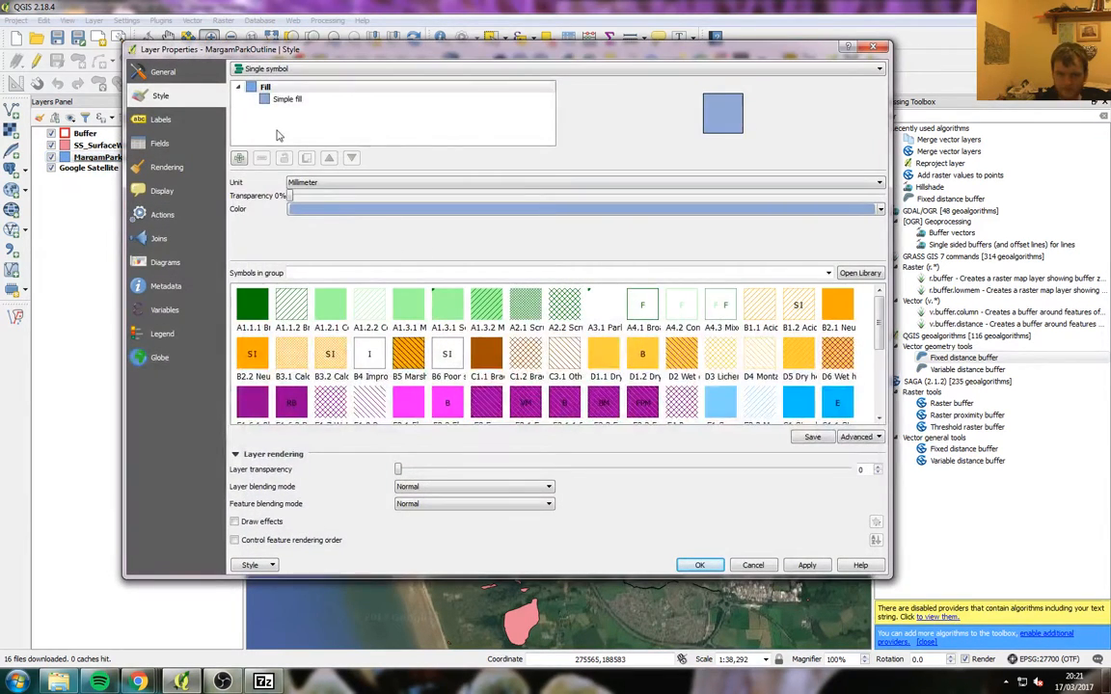
{"action": "left_click", "coordinate": [290, 99]}
{"action": "left_click", "coordinate": [849, 206]}
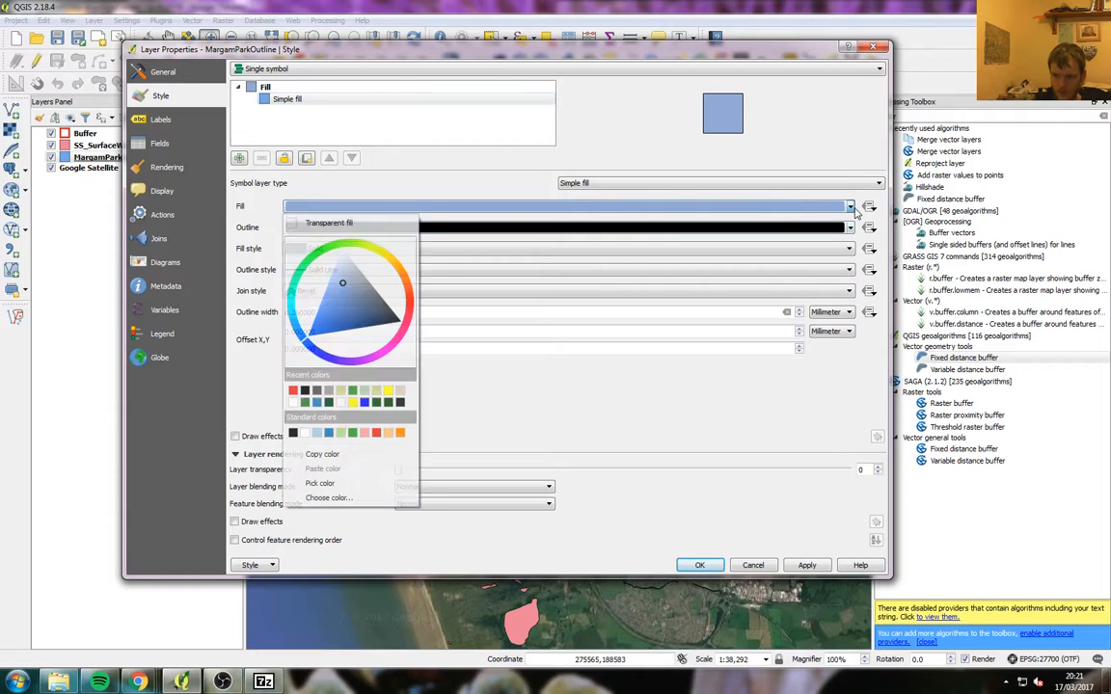
{"action": "left_click", "coordinate": [318, 221]}
{"action": "left_click", "coordinate": [338, 248]}
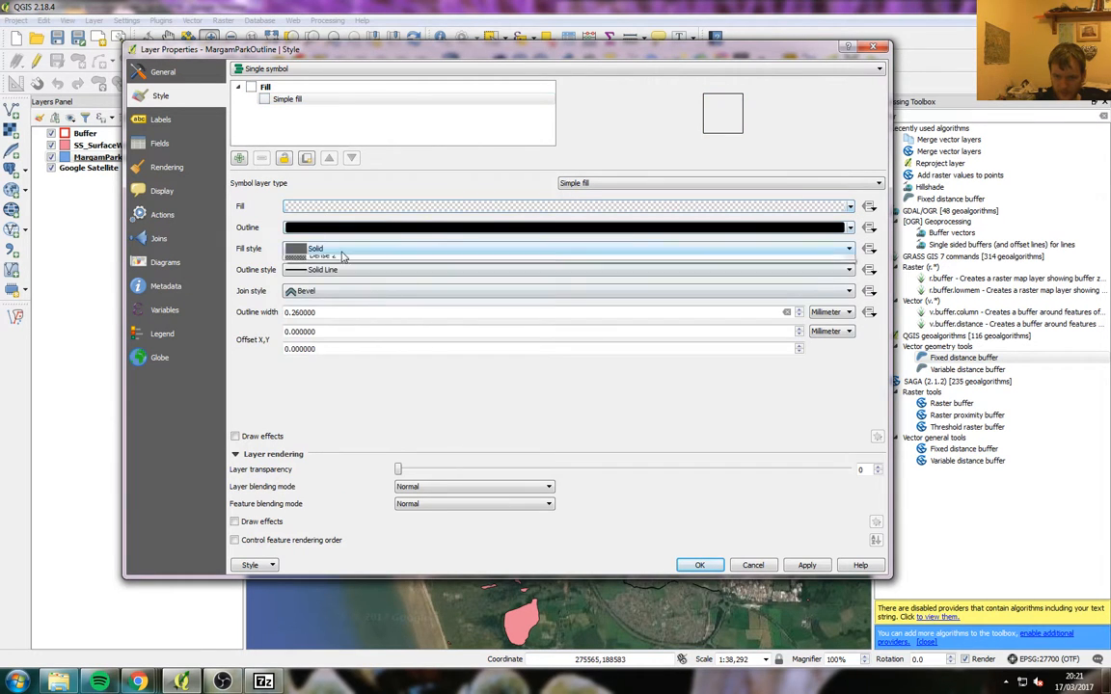
{"action": "left_click", "coordinate": [337, 245]}
Style the park outline in green #33a02c, 1 mm wide, with the Dash Line style, and apply it
{"action": "left_click", "coordinate": [345, 229]}
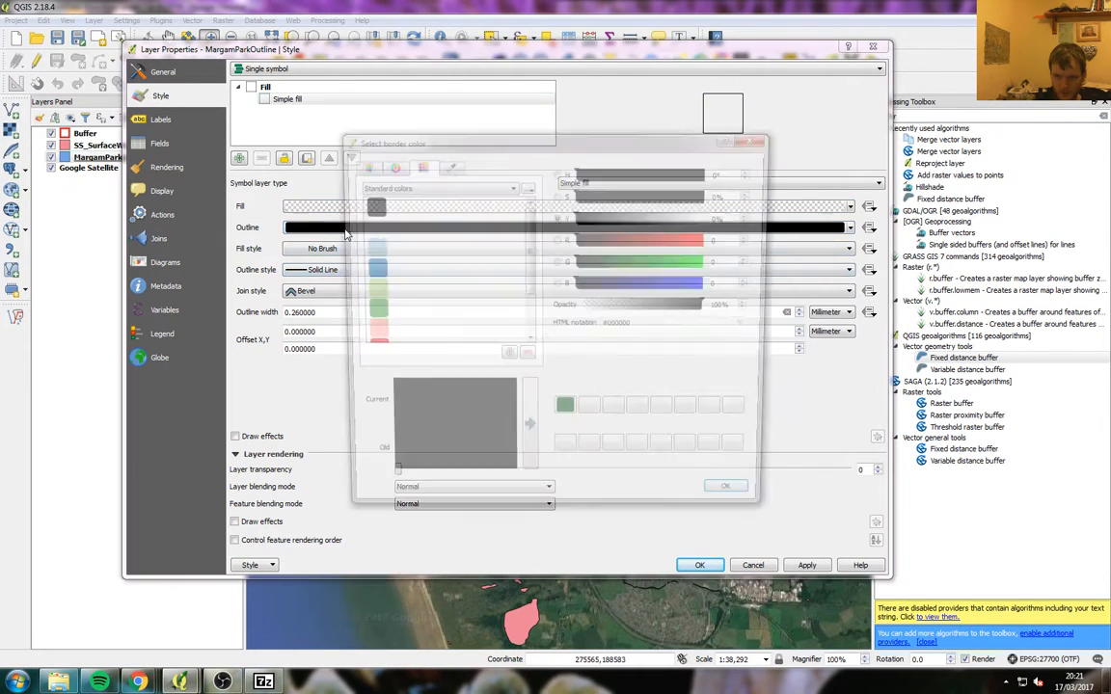
{"action": "left_click", "coordinate": [393, 310]}
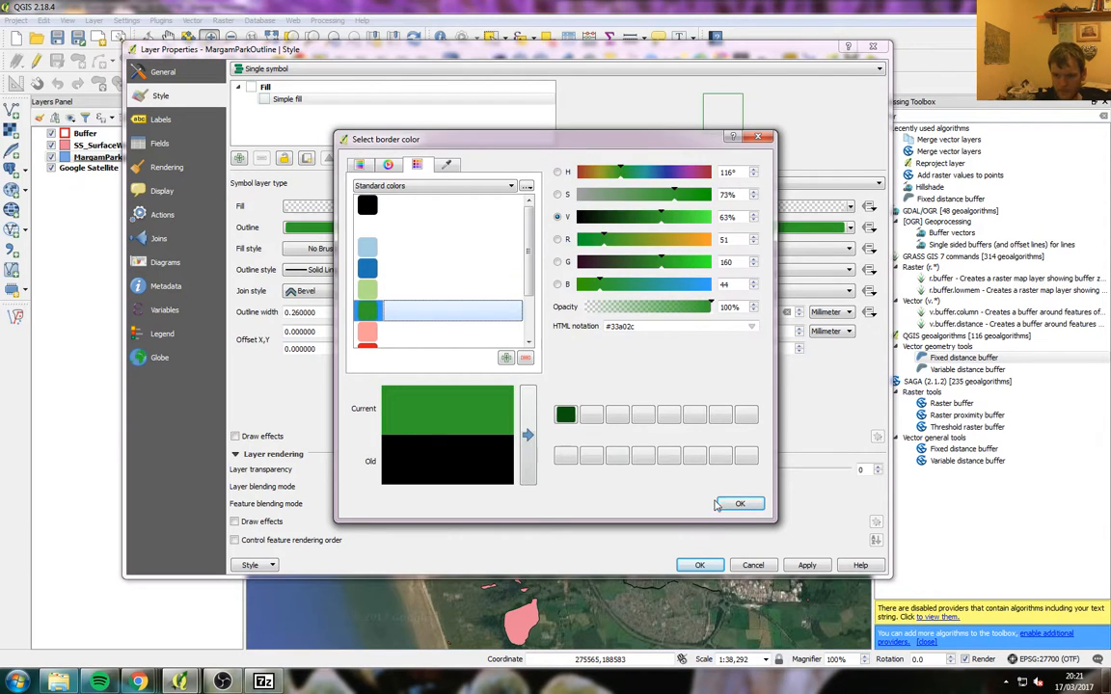
{"action": "left_click", "coordinate": [740, 503]}
{"action": "left_click_drag", "start_coordinate": [329, 314], "coordinate": [279, 311]}
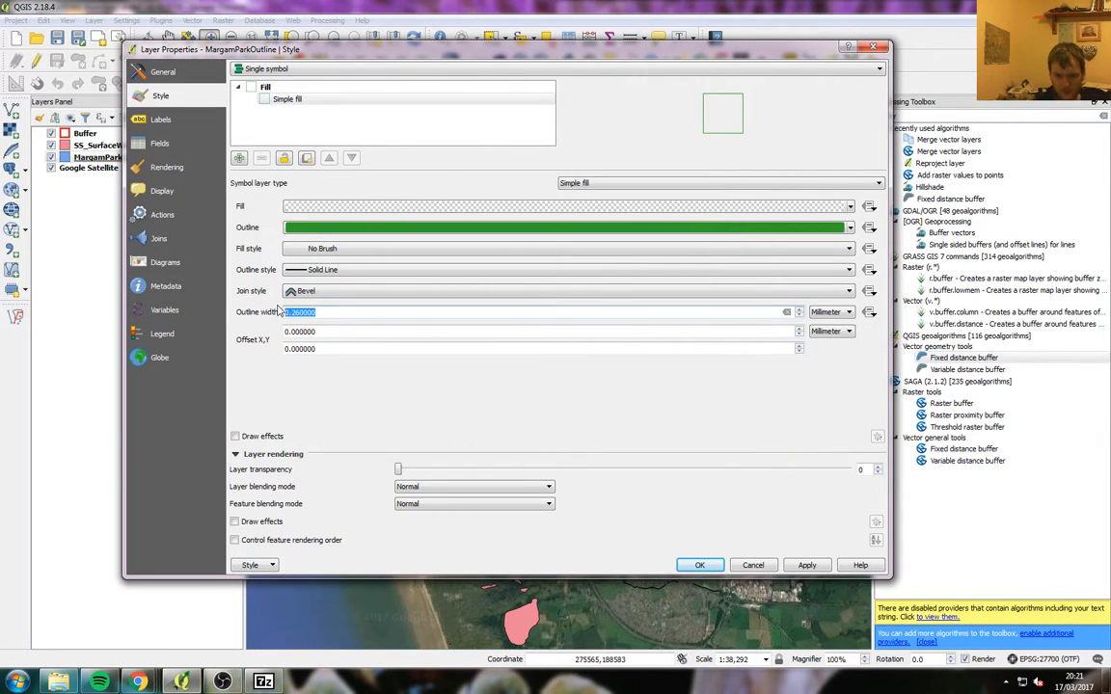
{"action": "type", "text": "1"}
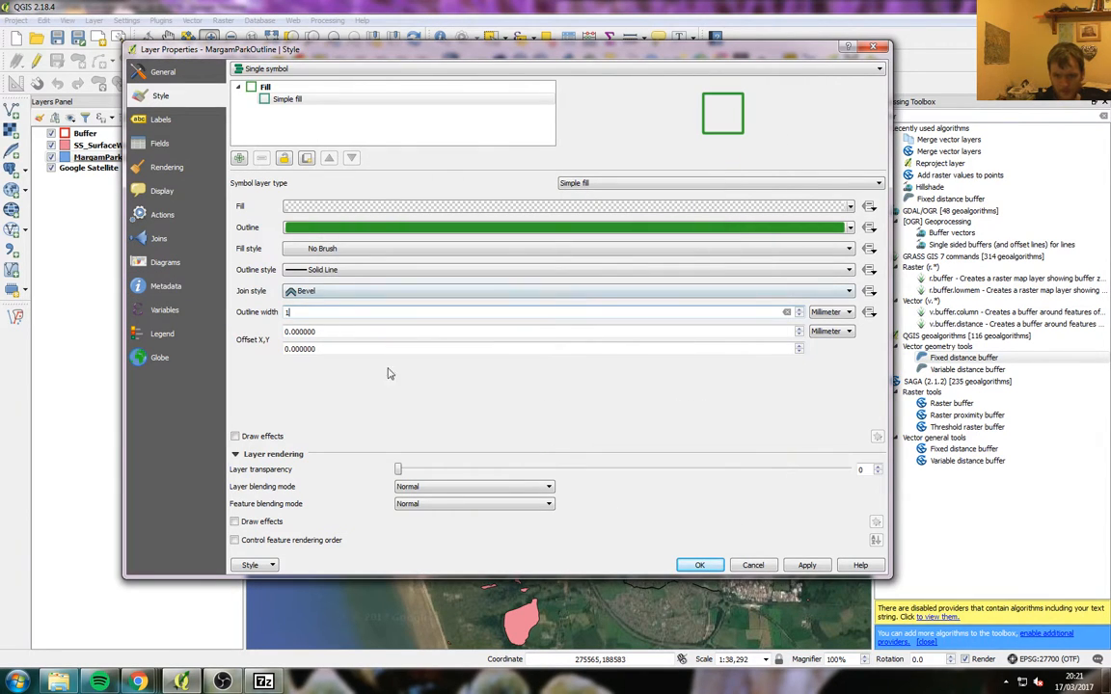
{"action": "left_click", "coordinate": [319, 269]}
{"action": "left_click", "coordinate": [324, 281]}
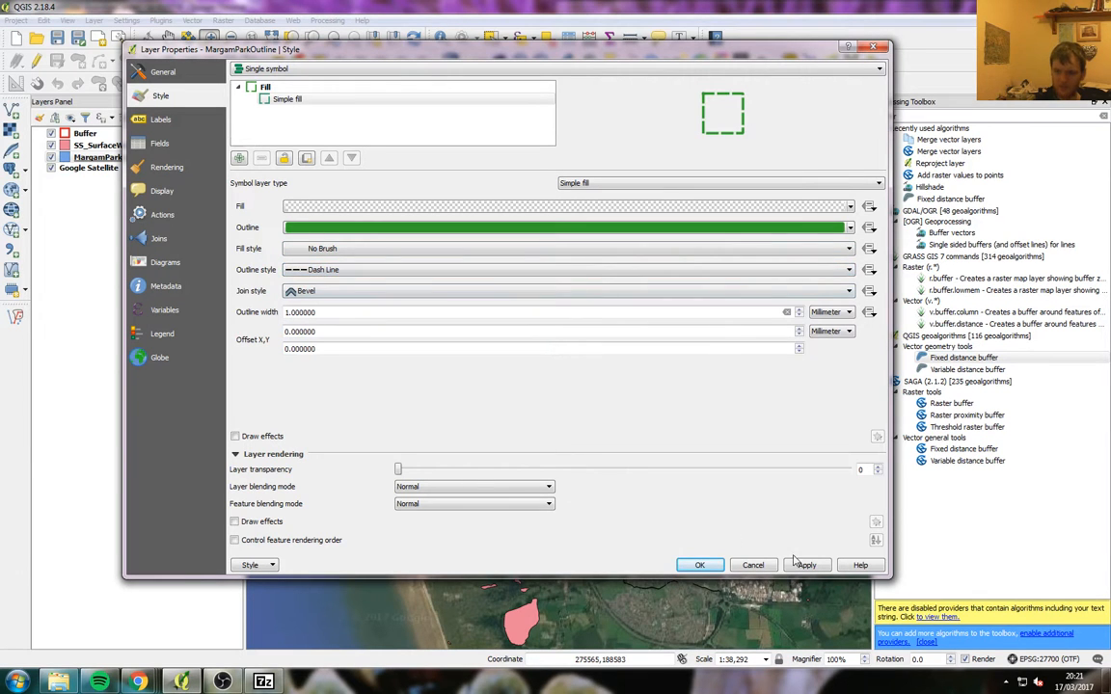
{"action": "left_click", "coordinate": [700, 565]}
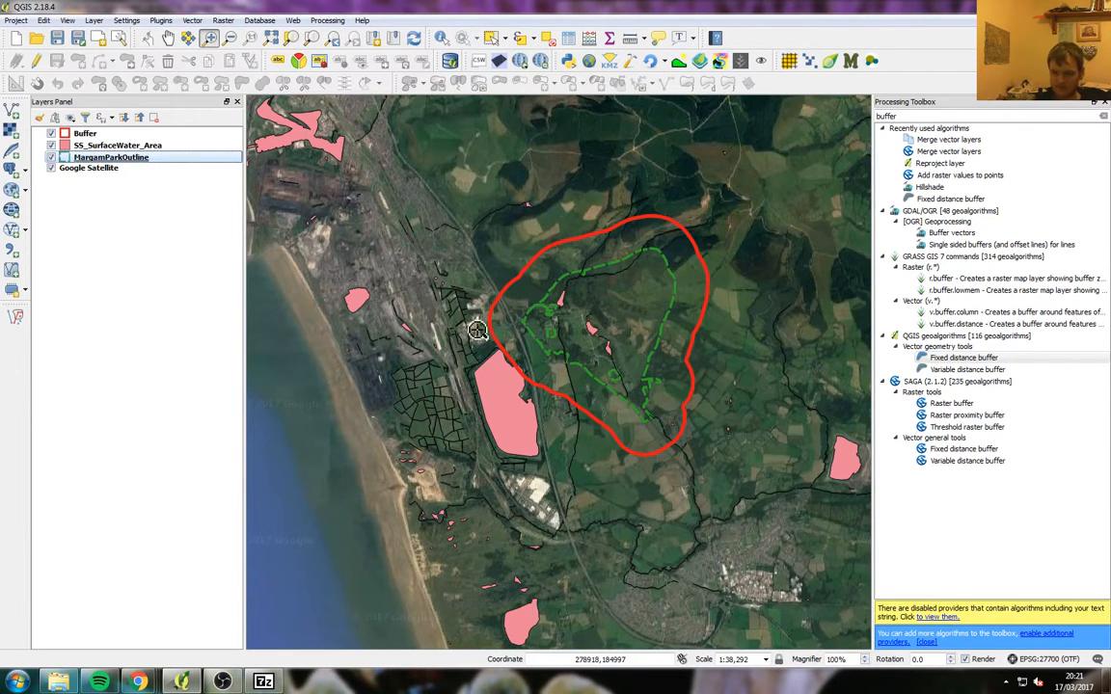
Search the processing algorithms for "clip" and open the QGIS vector overlay Clip tool
{"action": "left_click", "coordinate": [1102, 116]}
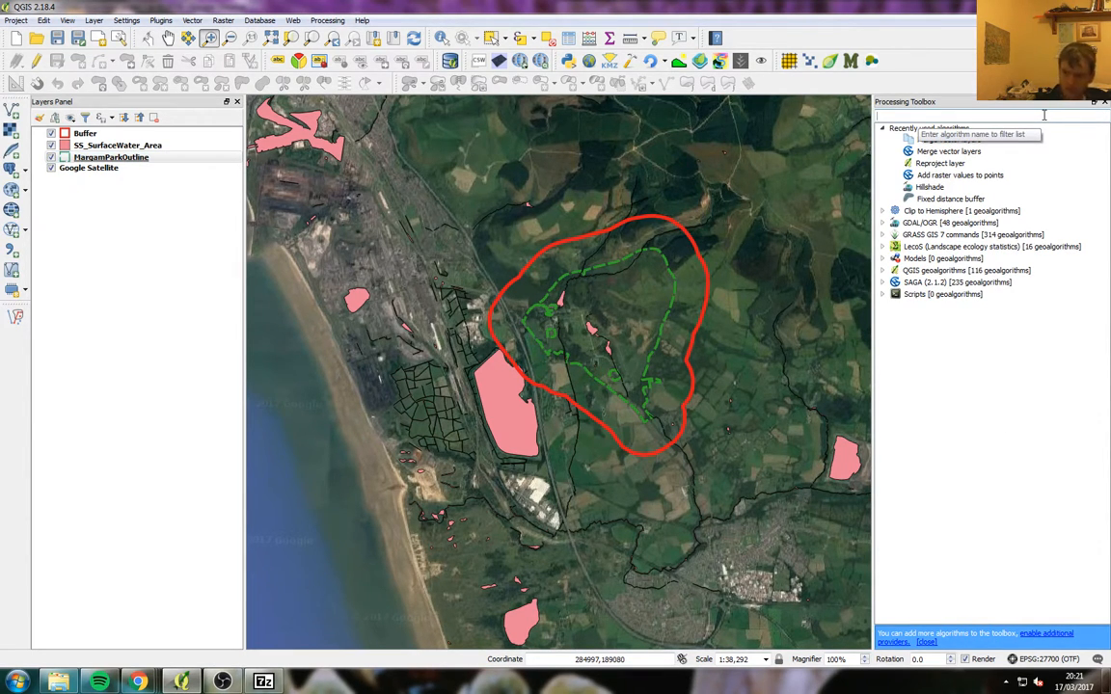
{"action": "type", "text": "clip"}
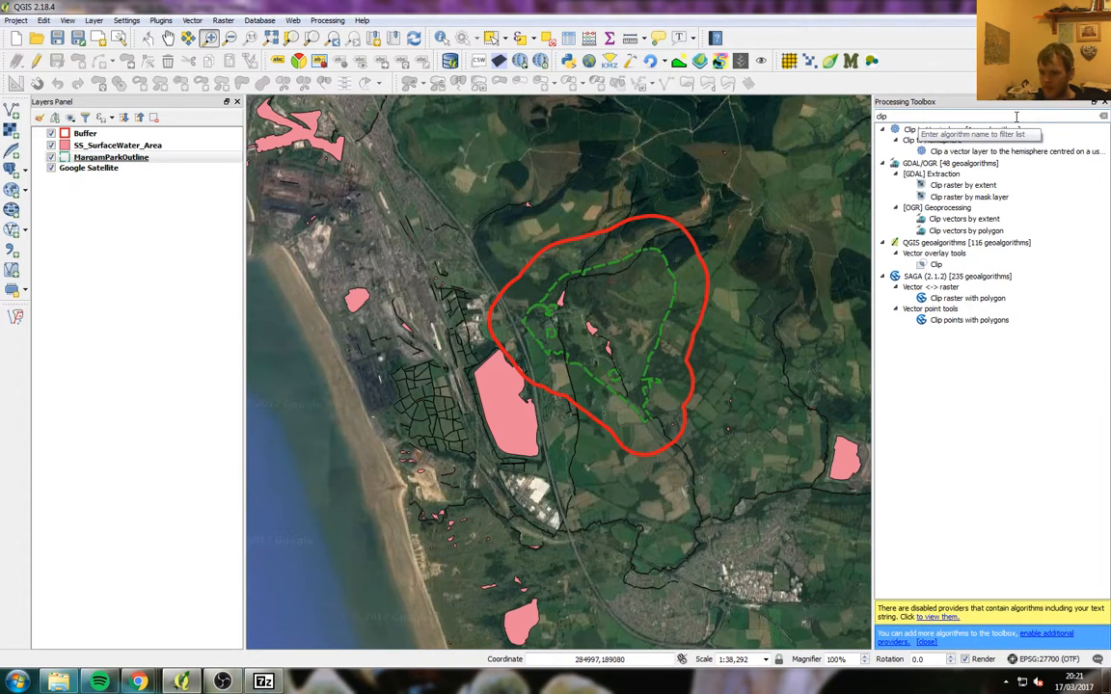
{"action": "double_click", "coordinate": [934, 265]}
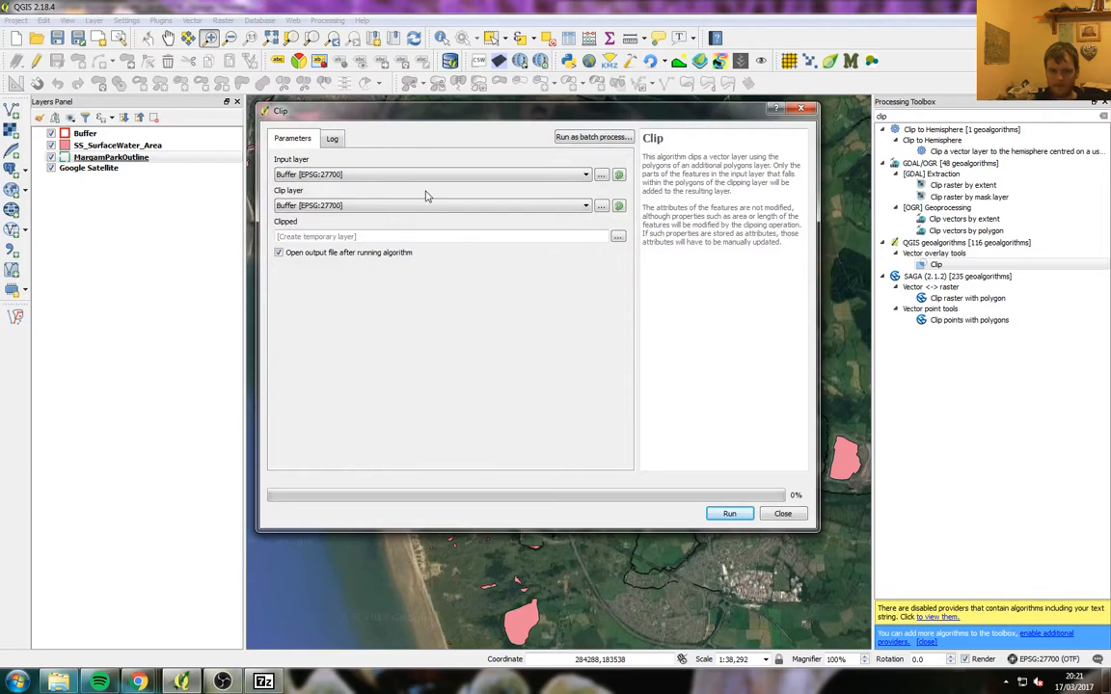
Set SS_SurfaceWater_Area as the input layer to clip, keeping Buffer as the clip layer
{"action": "left_click_drag", "start_coordinate": [415, 115], "coordinate": [584, 139]}
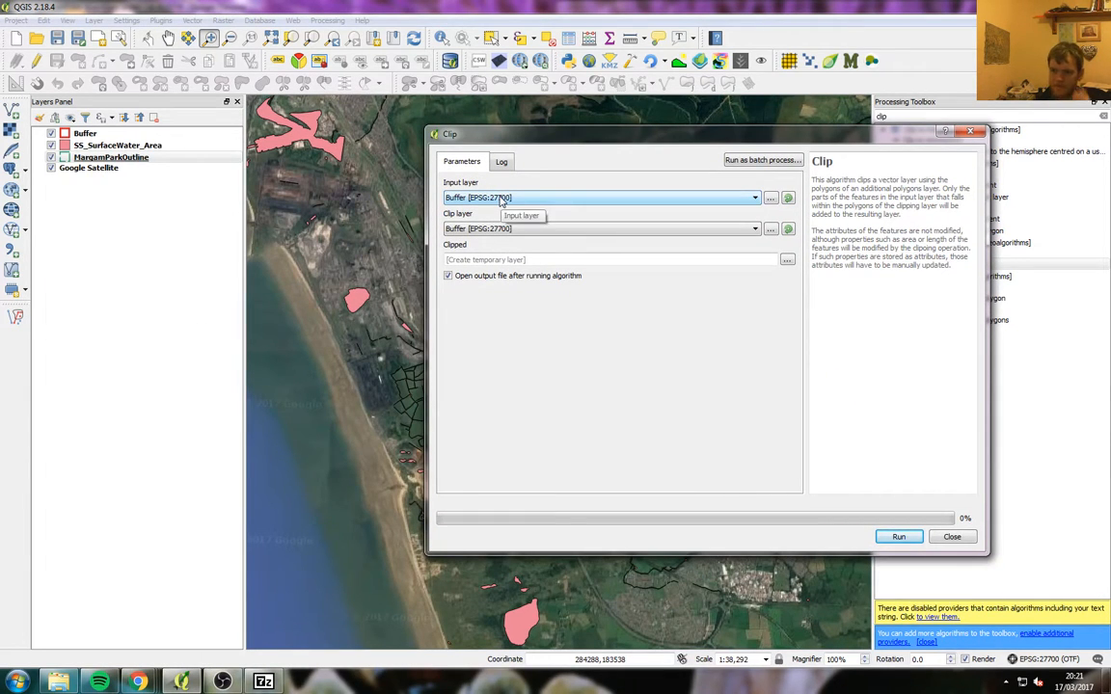
{"action": "left_click", "coordinate": [501, 198]}
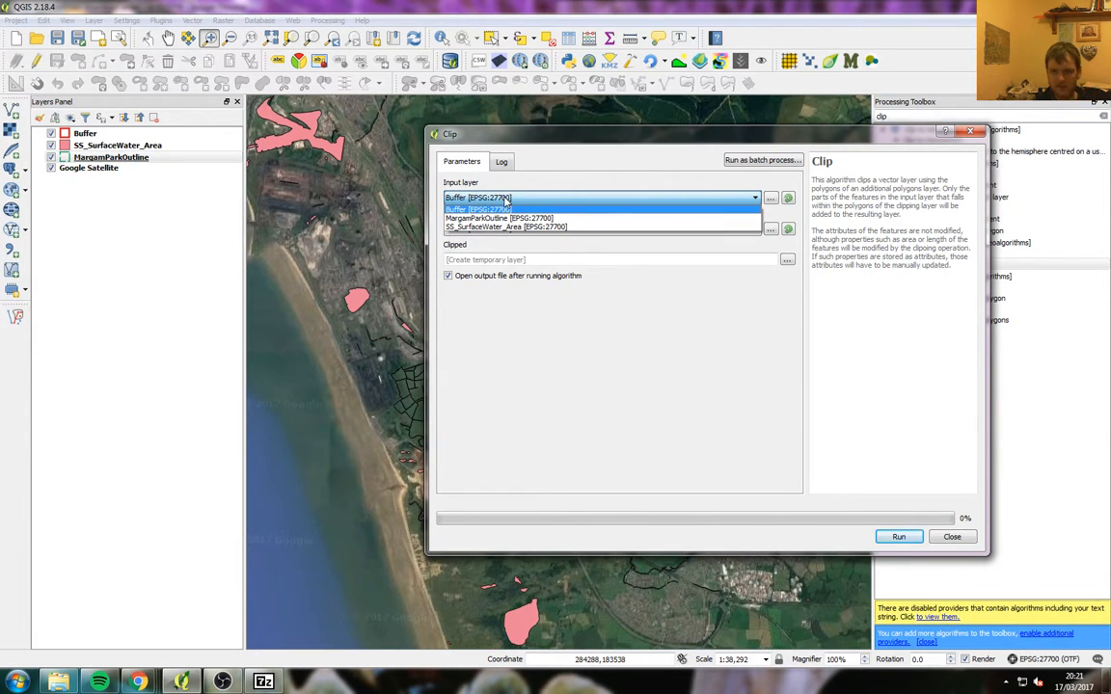
{"action": "left_click", "coordinate": [504, 209]}
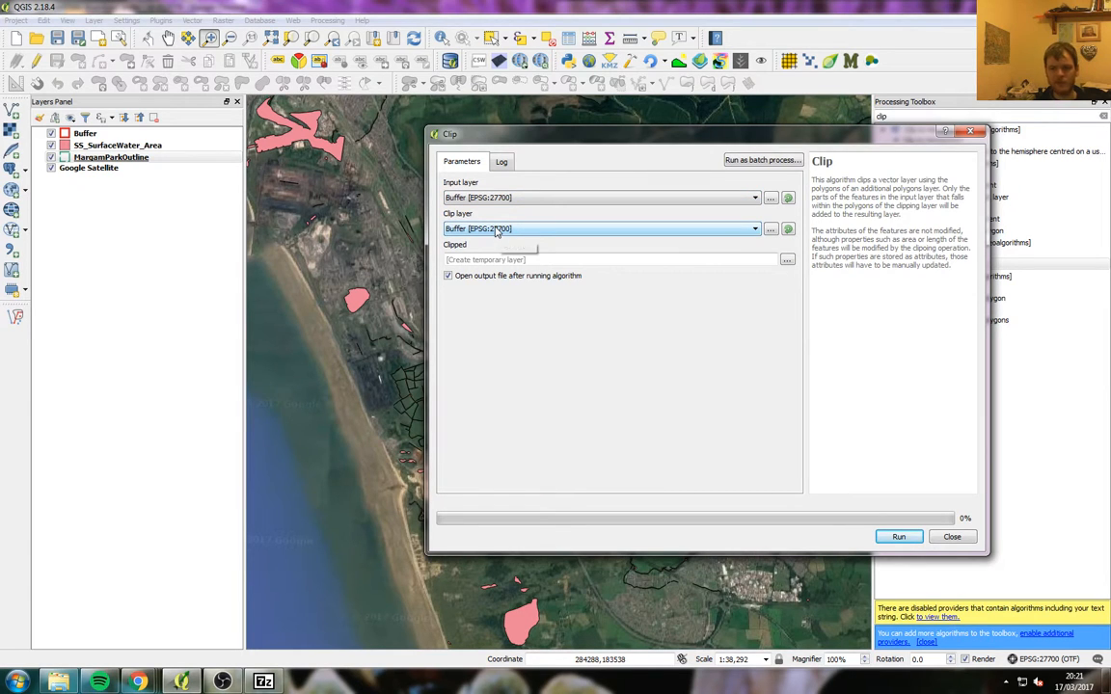
{"action": "left_click", "coordinate": [497, 230]}
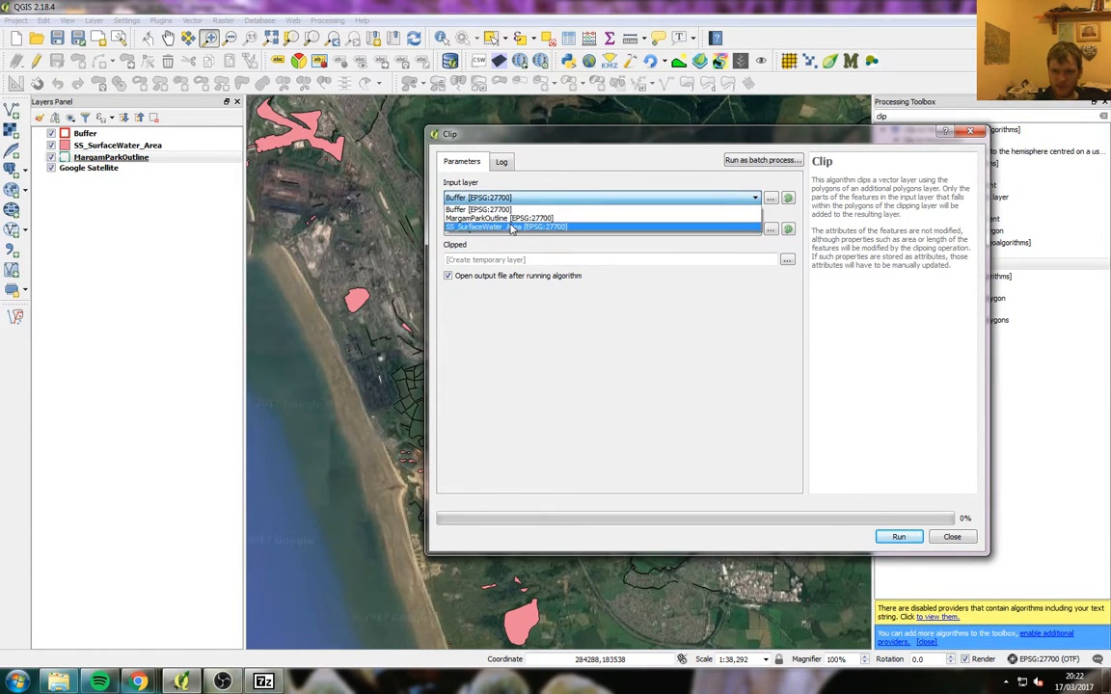
{"action": "left_click", "coordinate": [511, 228]}
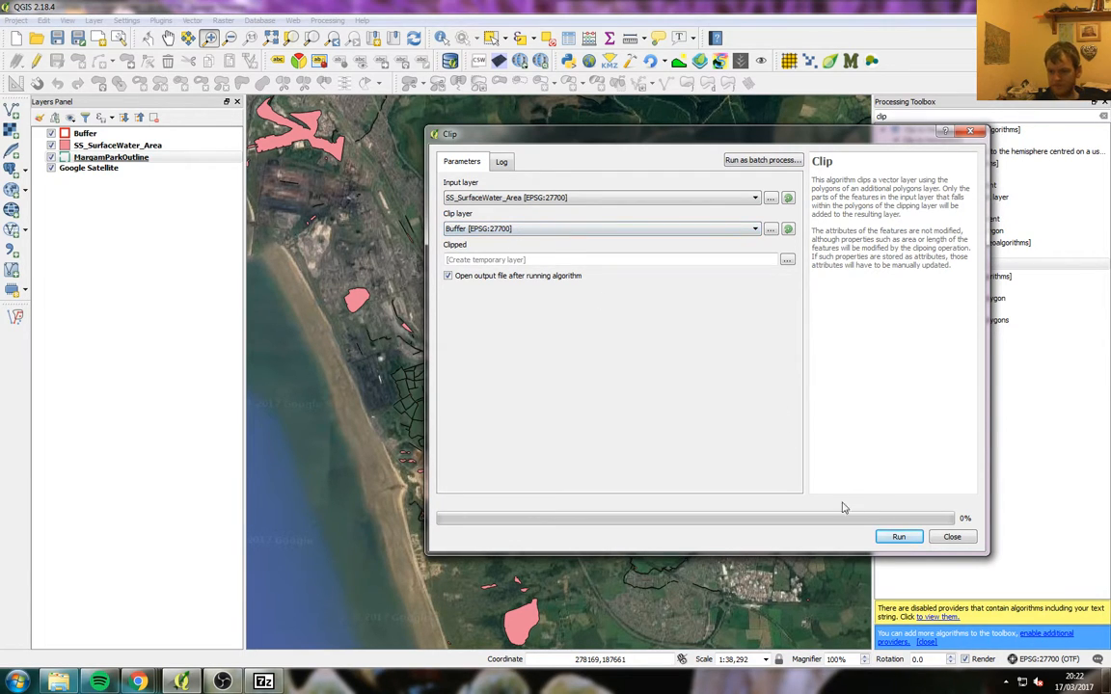
Try to run the clip into a temporary layer, and check its log and parameters
{"action": "left_click", "coordinate": [898, 539]}
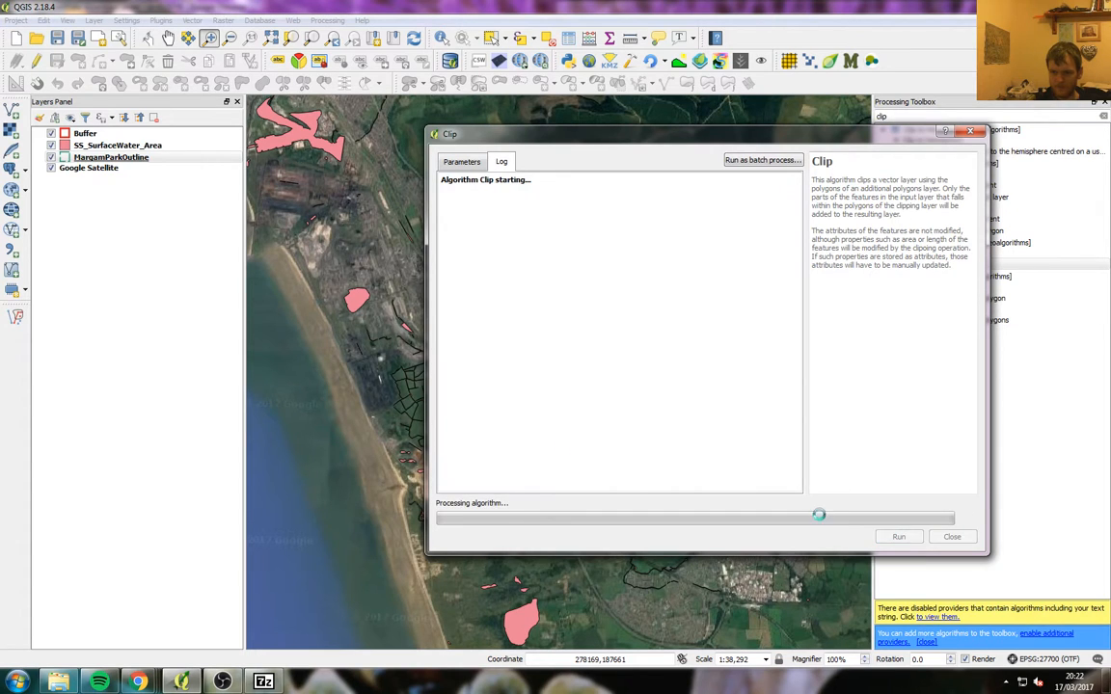
{"action": "left_click", "coordinate": [460, 162]}
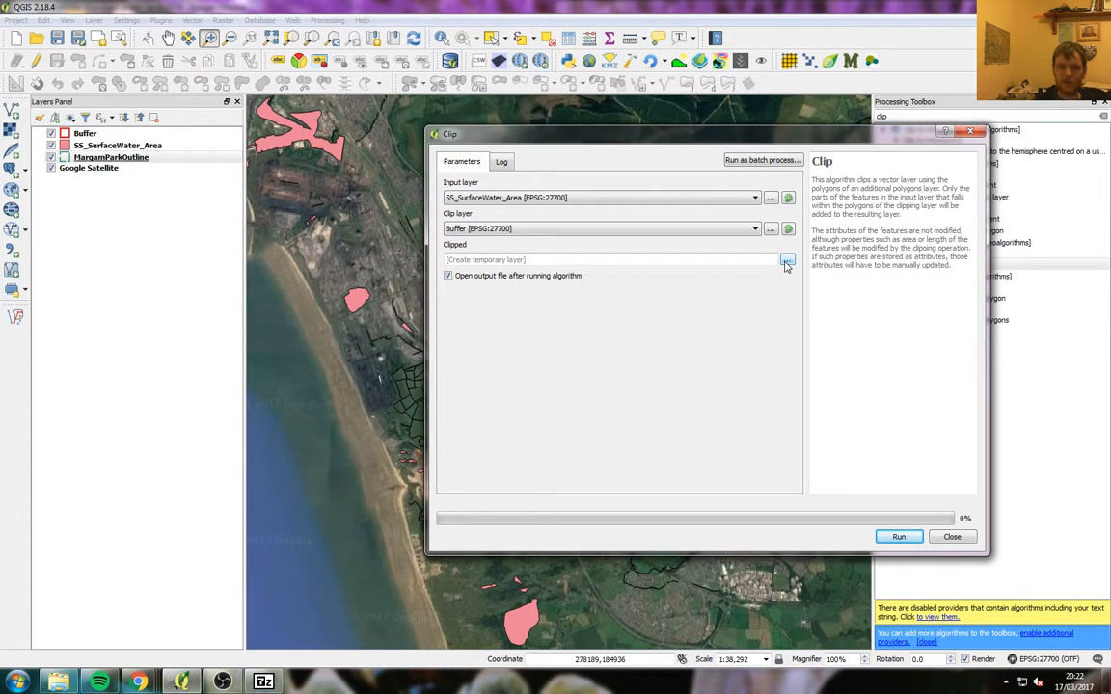
{"action": "left_click", "coordinate": [503, 164]}
{"action": "left_click", "coordinate": [456, 166]}
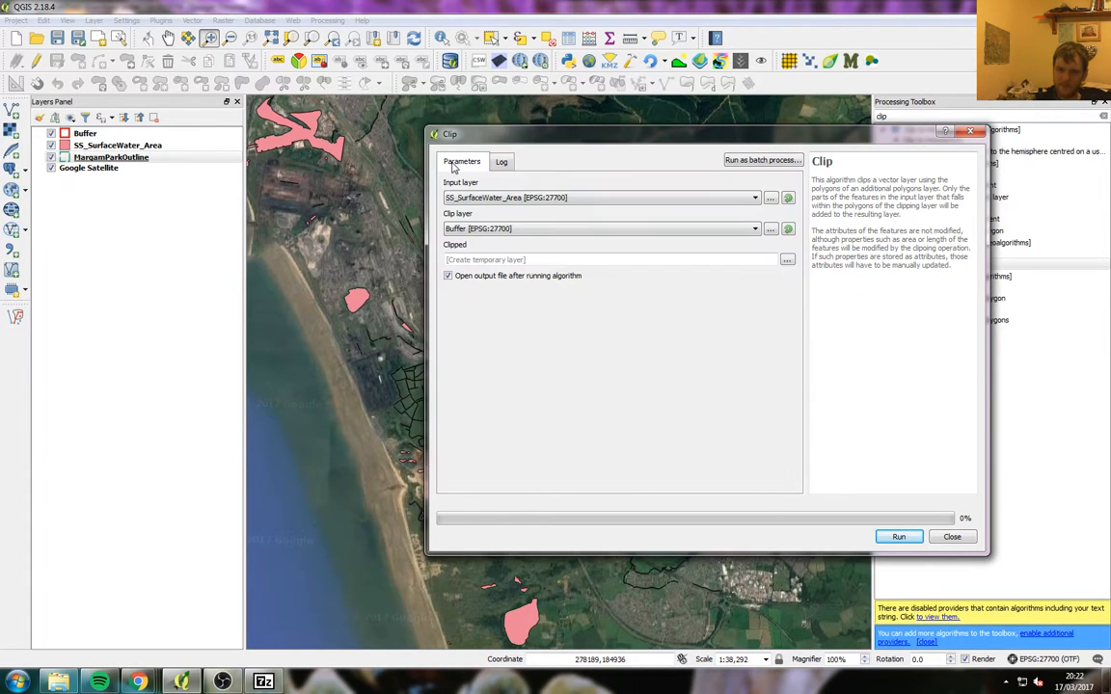
Choose to save the clipped output to a file in the folder G:\Bridgend\HND\GIS Module\Margam
{"action": "left_click", "coordinate": [788, 261]}
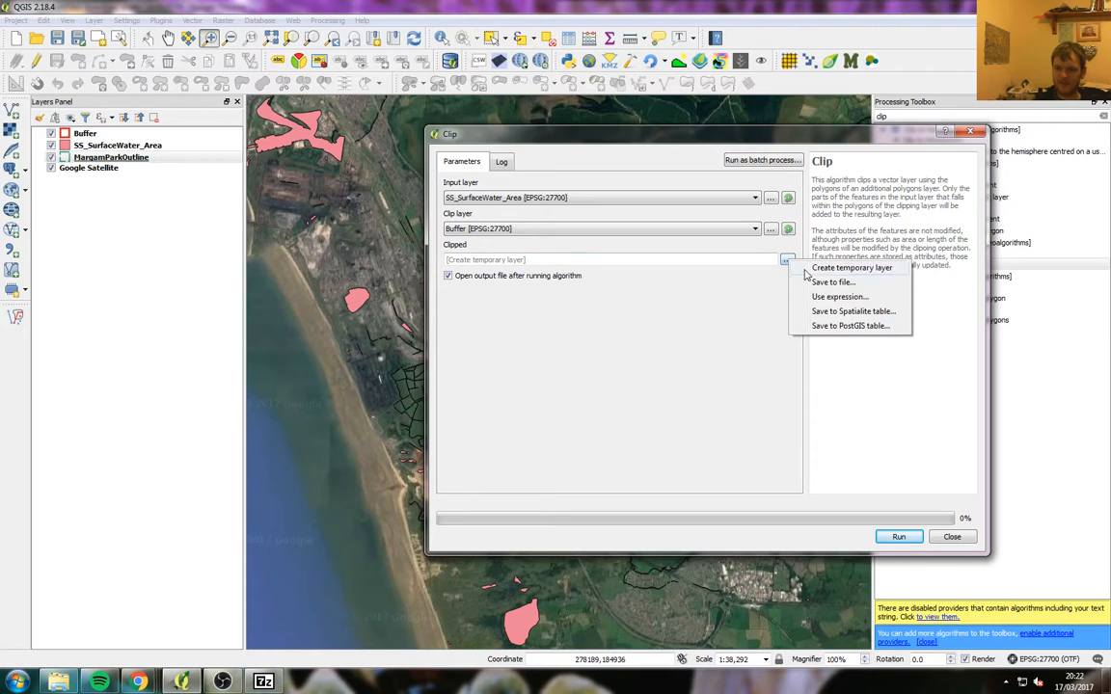
{"action": "left_click", "coordinate": [833, 283]}
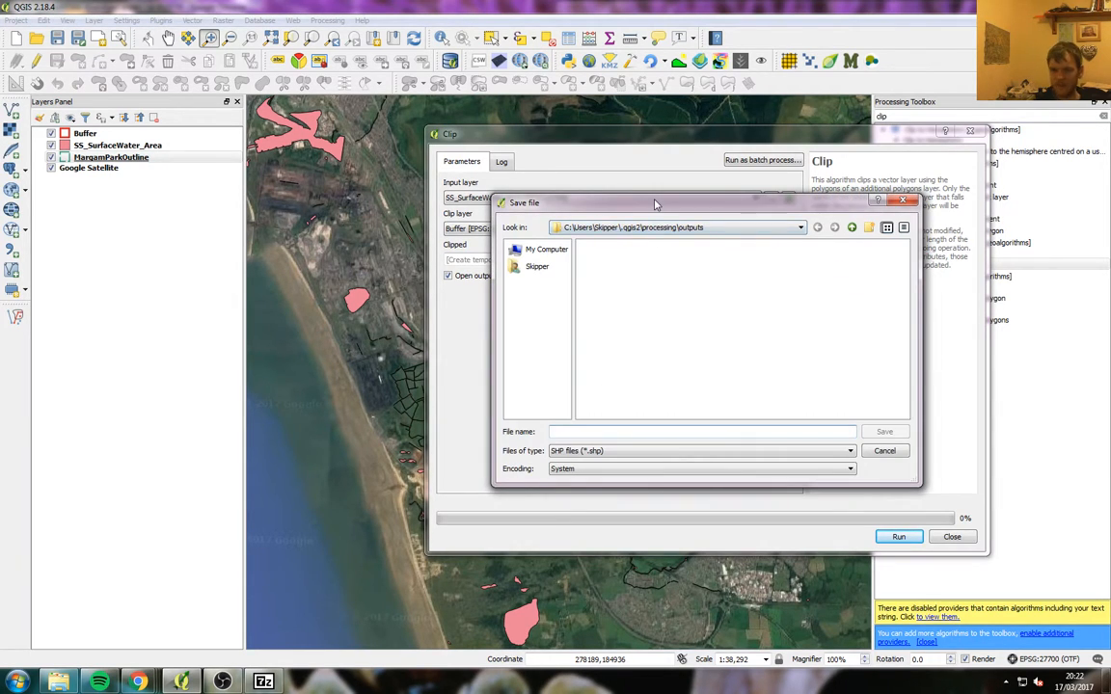
{"action": "left_click", "coordinate": [541, 252]}
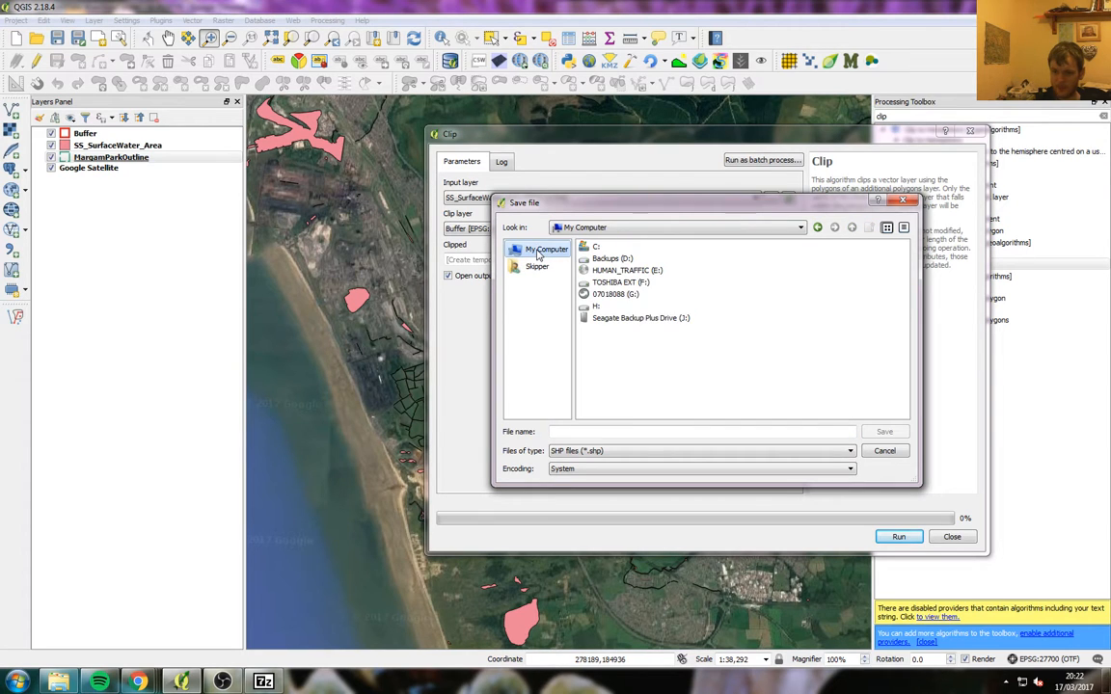
{"action": "left_click", "coordinate": [601, 295]}
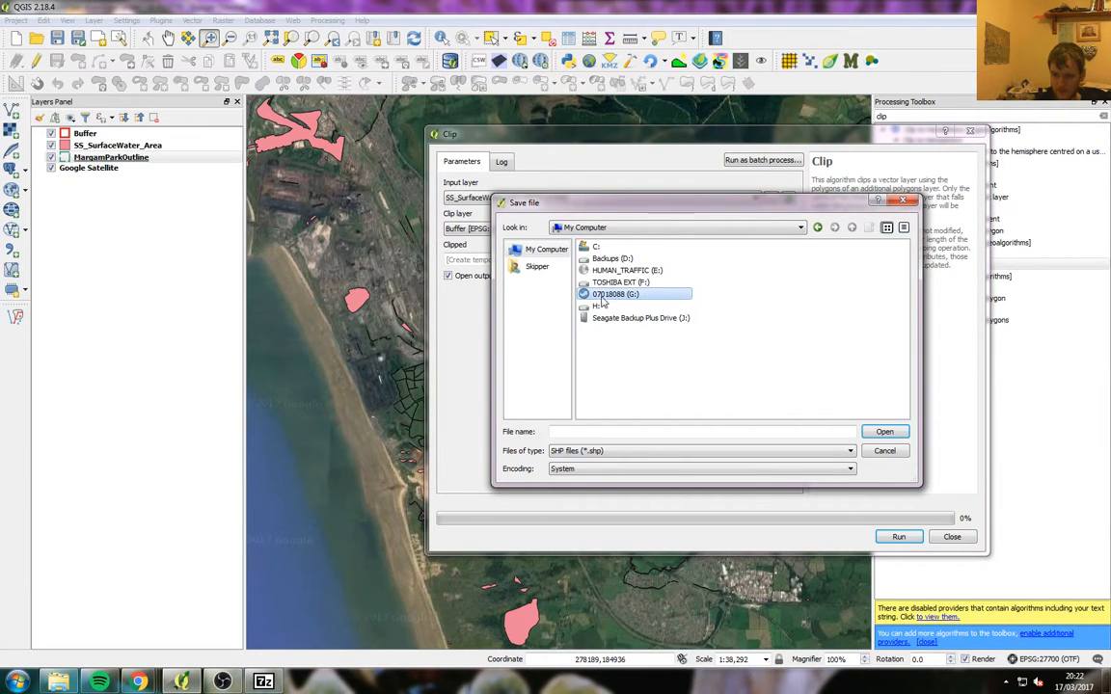
{"action": "double_click", "coordinate": [614, 297]}
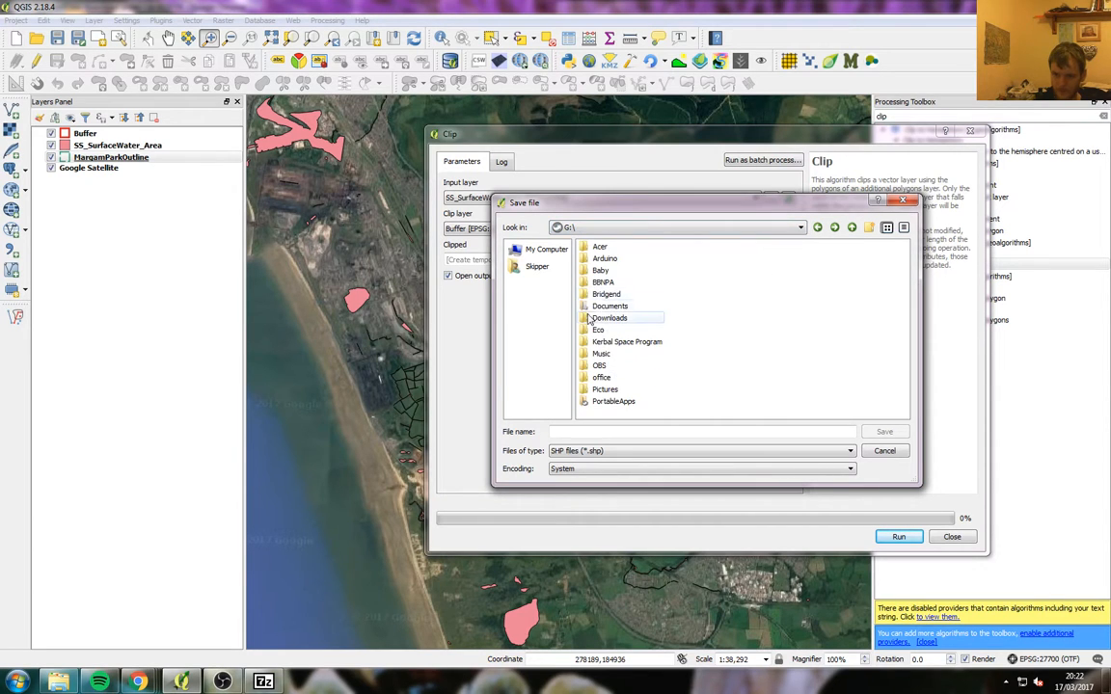
{"action": "double_click", "coordinate": [606, 293]}
{"action": "double_click", "coordinate": [608, 284]}
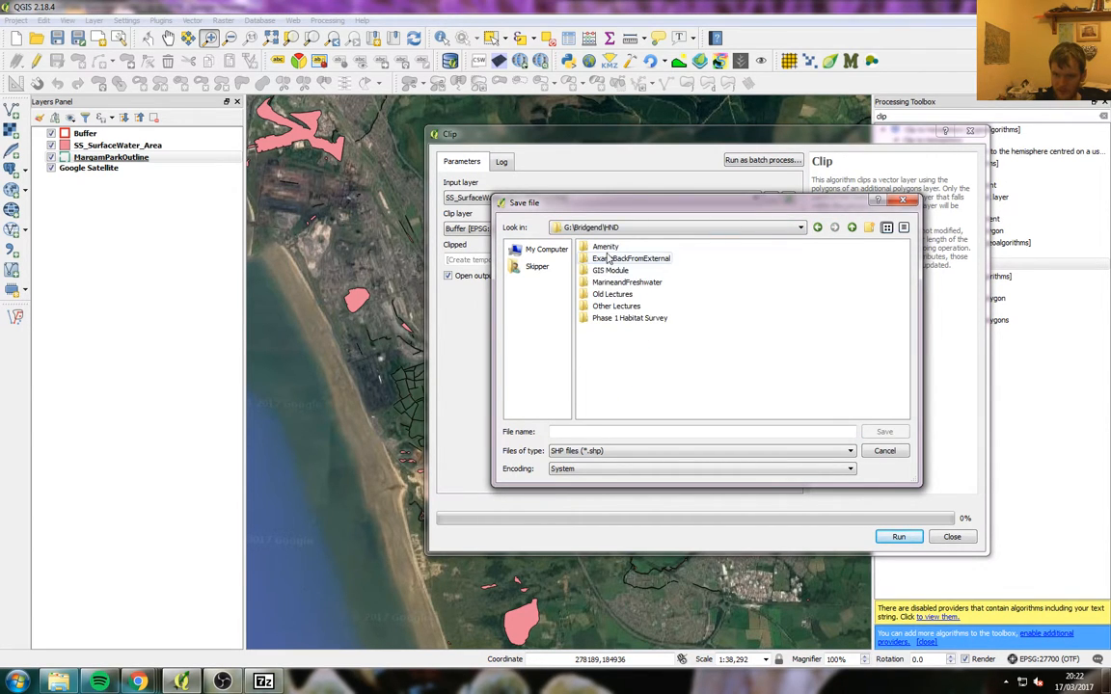
{"action": "double_click", "coordinate": [610, 270]}
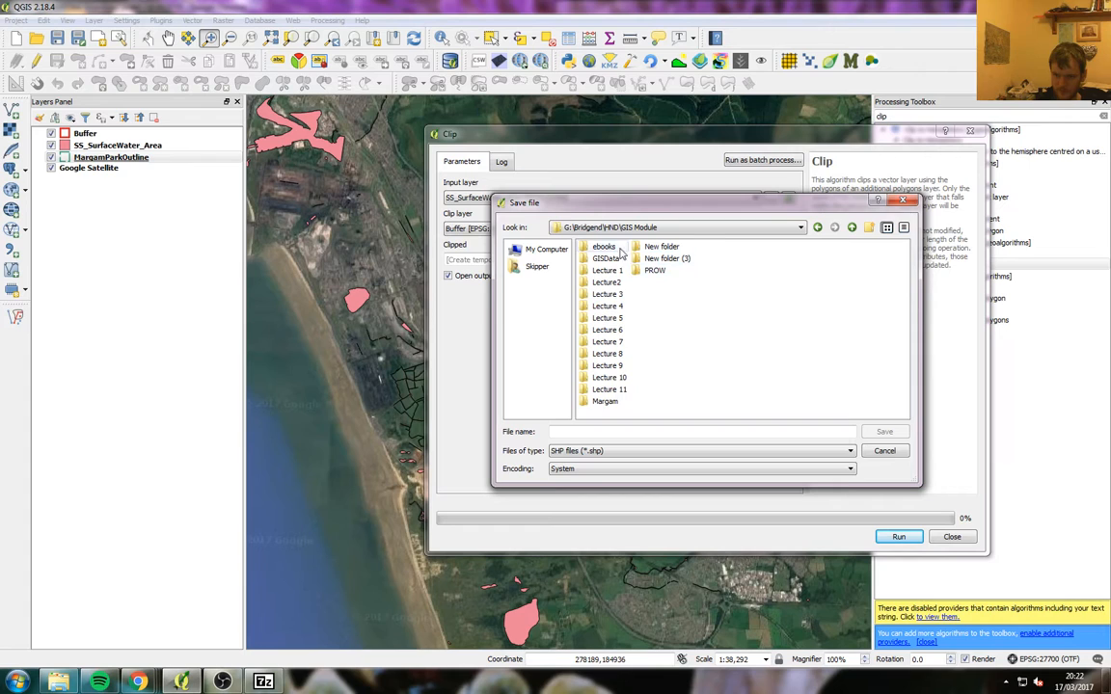
{"action": "double_click", "coordinate": [604, 402]}
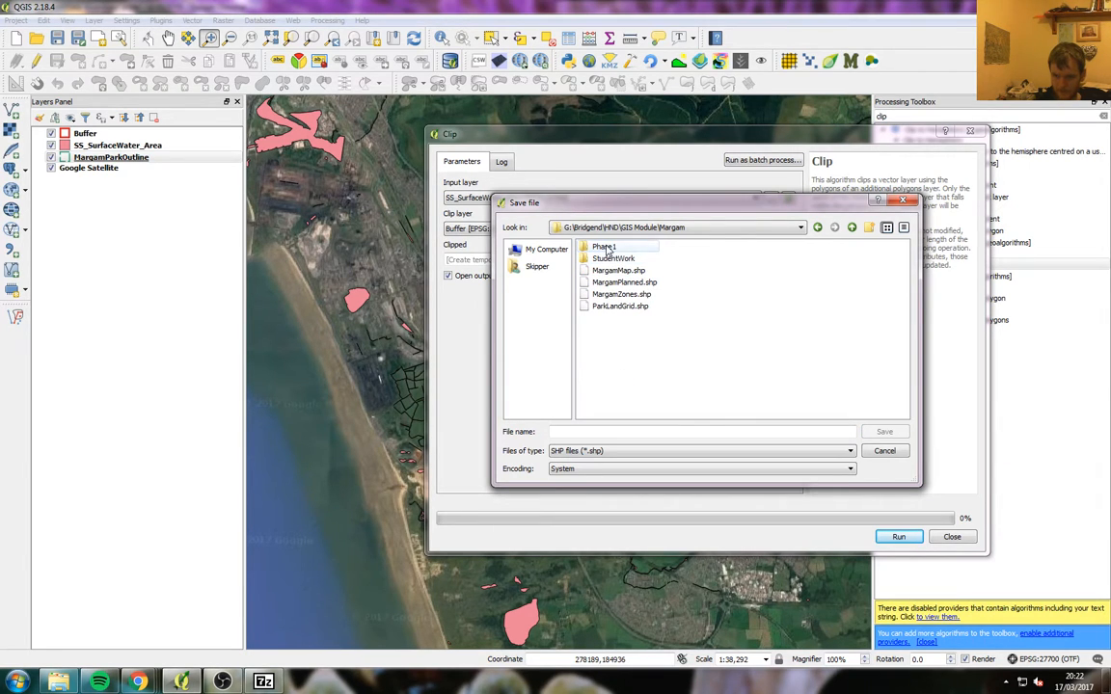
Name the output shapefile Watercourses, run the clip, and select the resulting layer
{"action": "left_click", "coordinate": [609, 431]}
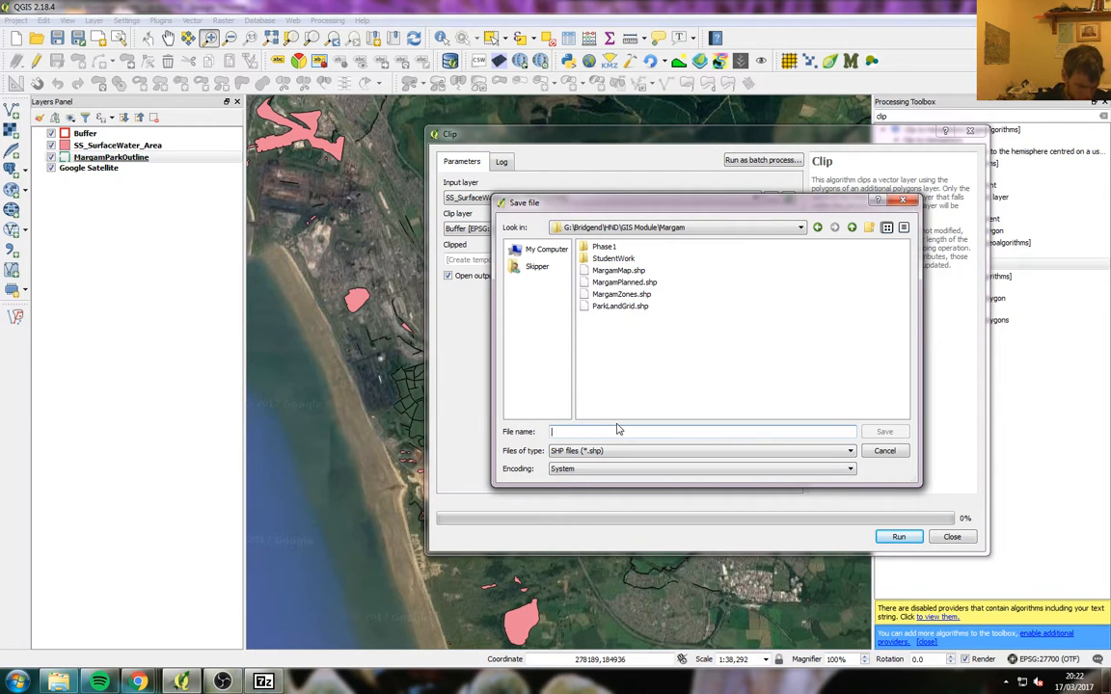
{"action": "type", "text": "Watercourses"}
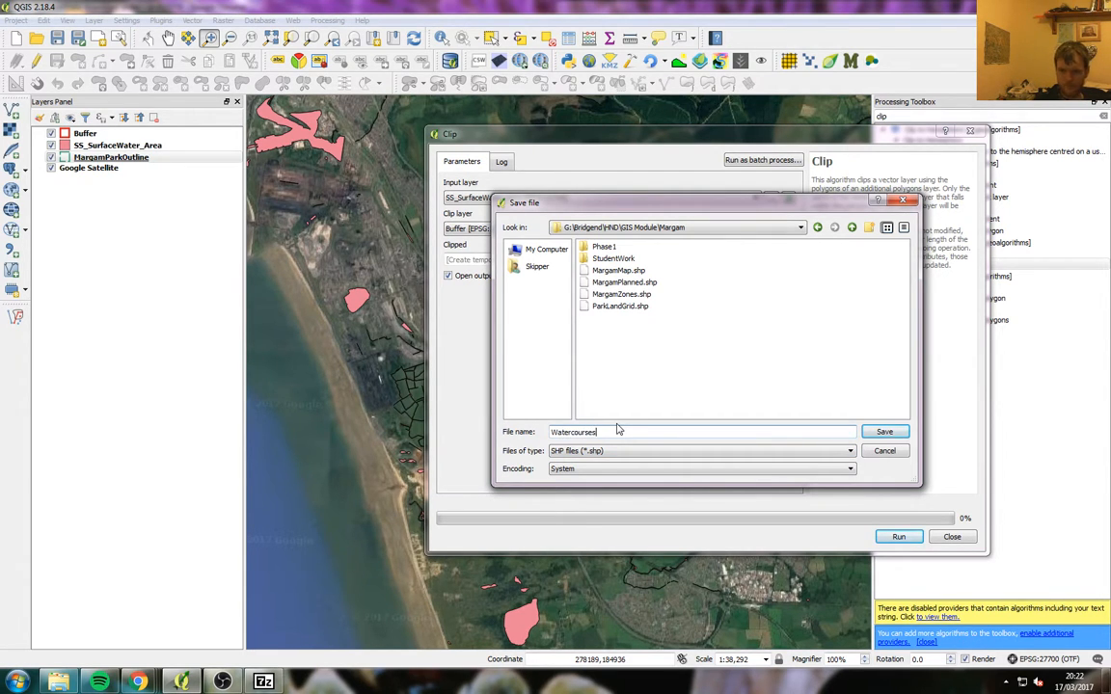
{"action": "key", "text": "Return"}
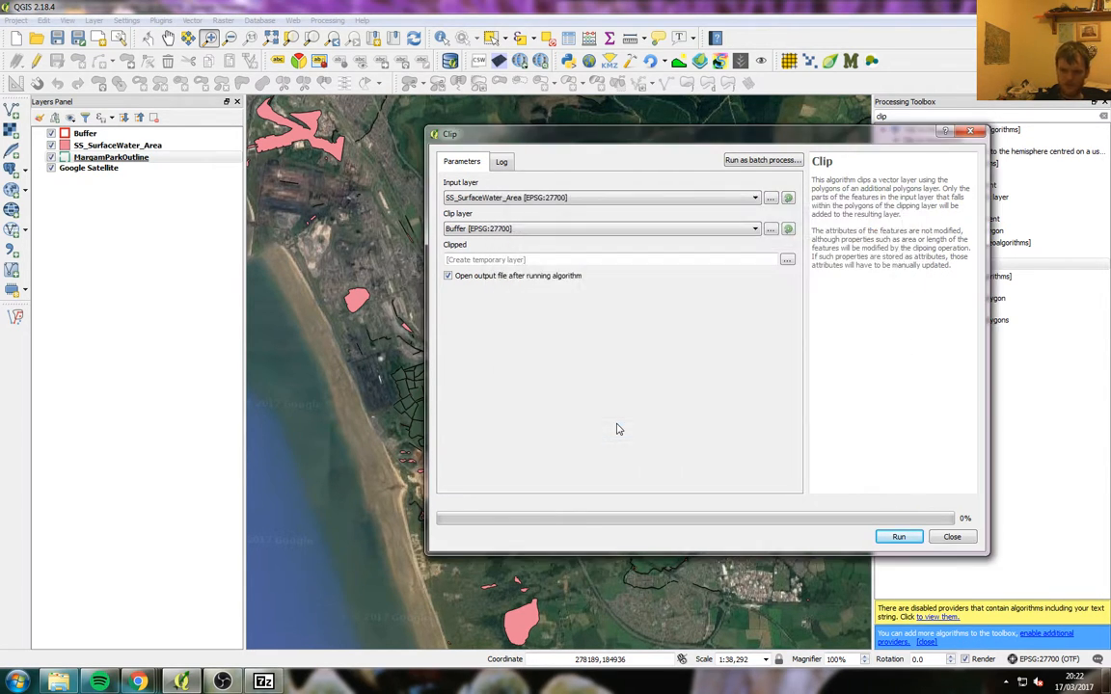
{"action": "left_click", "coordinate": [898, 538]}
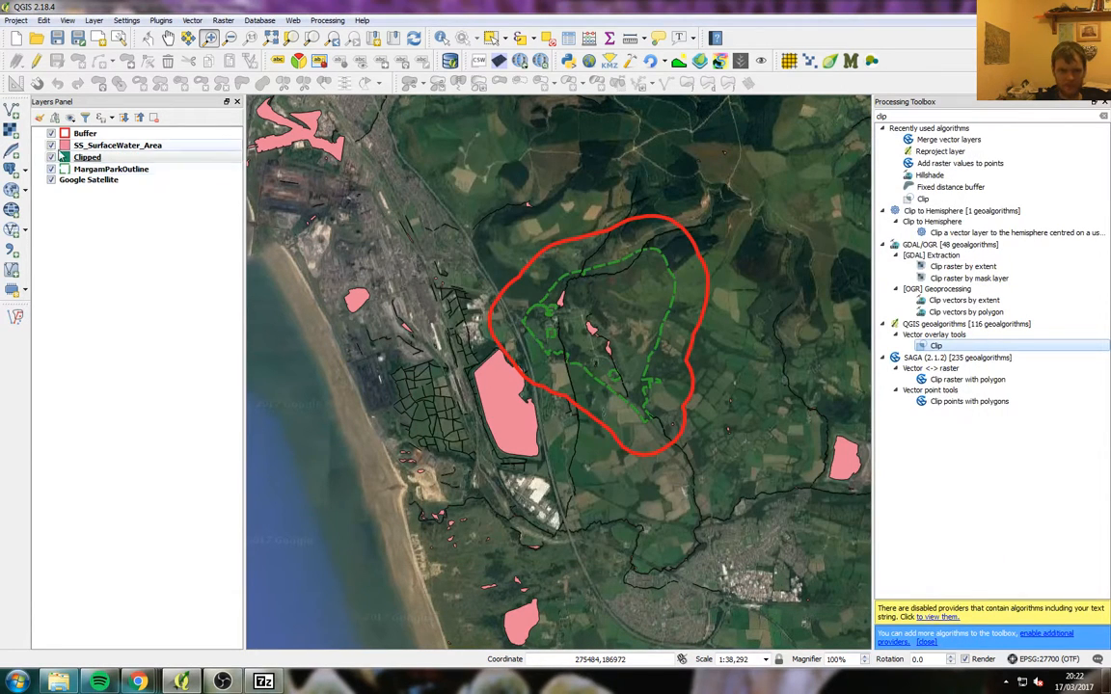
{"action": "left_click", "coordinate": [63, 156]}
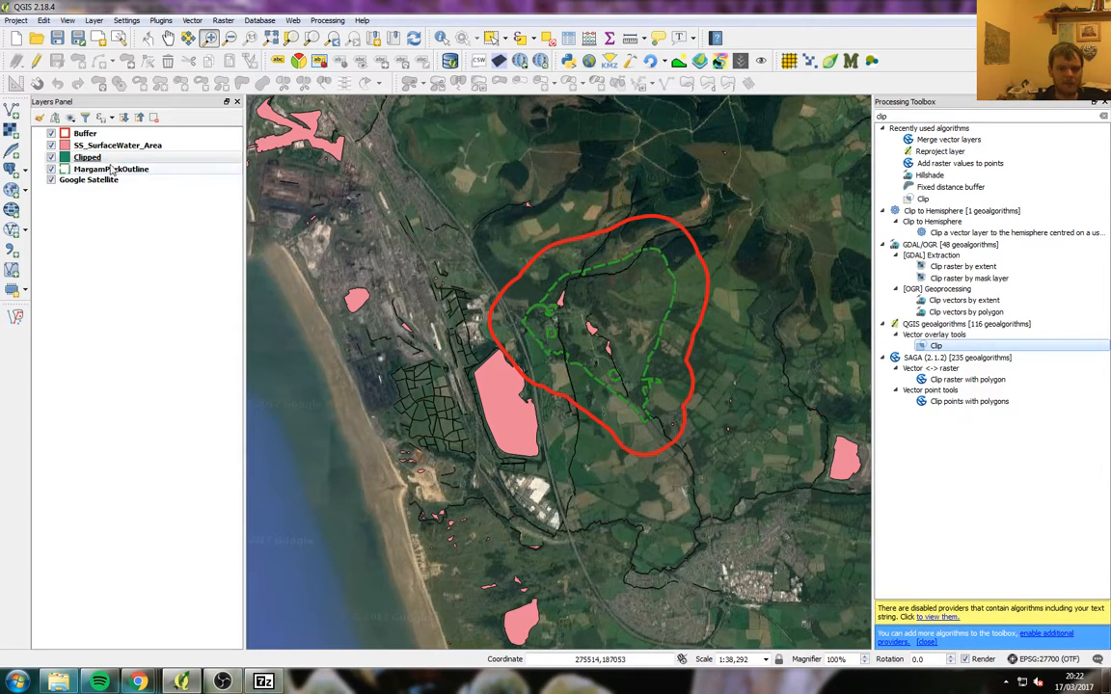
Hide the SS_SurfaceWater_Area layer so that only the clipped water features show within the buffer
{"action": "left_click", "coordinate": [112, 145]}
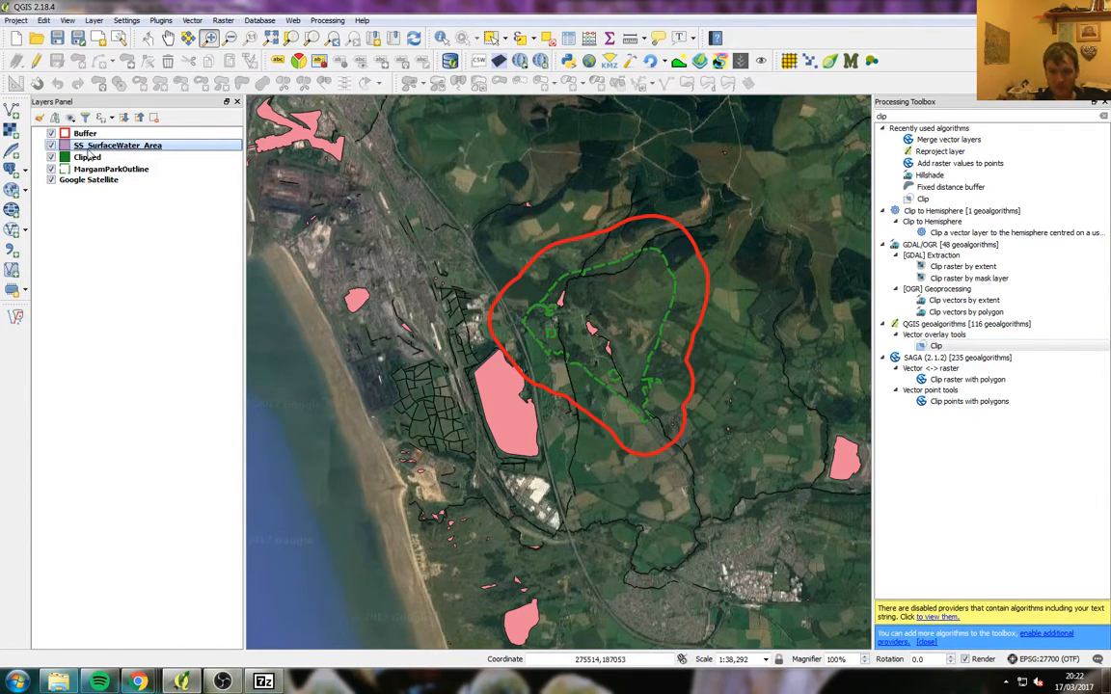
{"action": "left_click", "coordinate": [51, 145]}
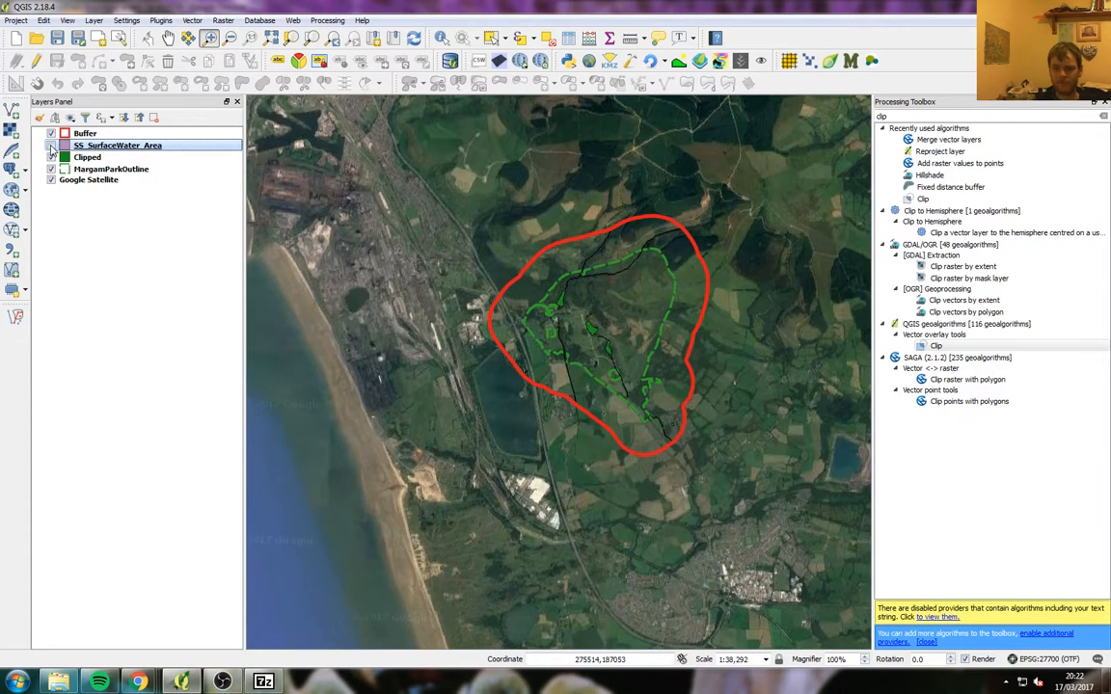
{"action": "scroll", "coordinate": [637, 320], "scroll_direction": "up", "scroll_amount": 1}
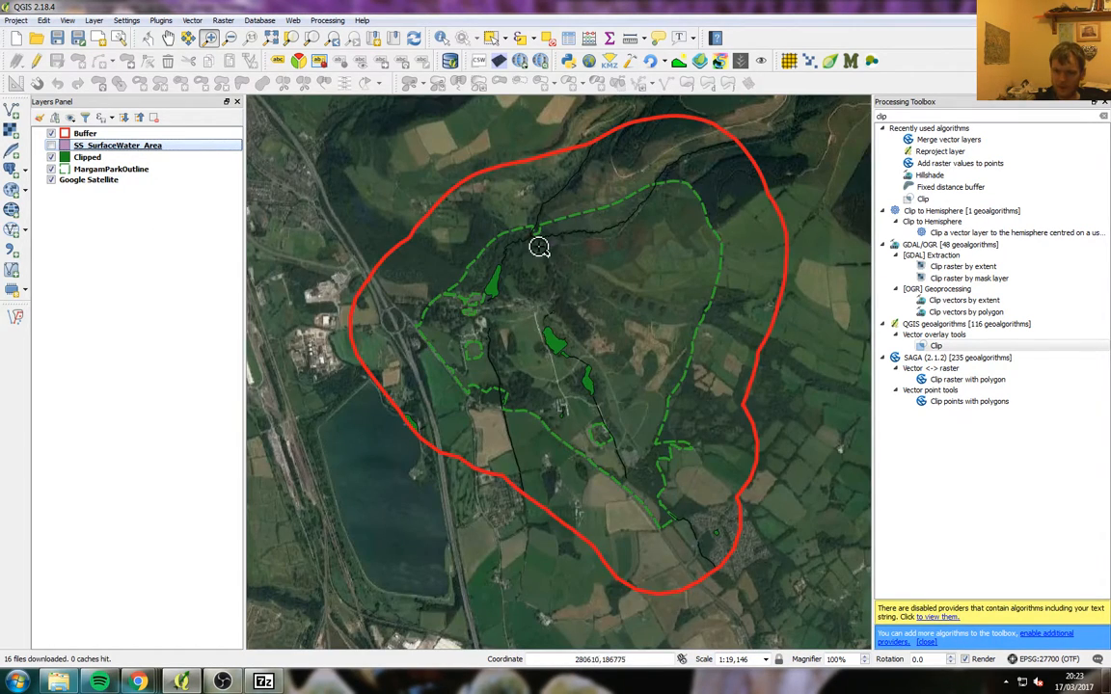
Hide the Buffer, MargamParkOutline and Google Satellite layers to isolate the Clipped layer
{"action": "left_click", "coordinate": [51, 133]}
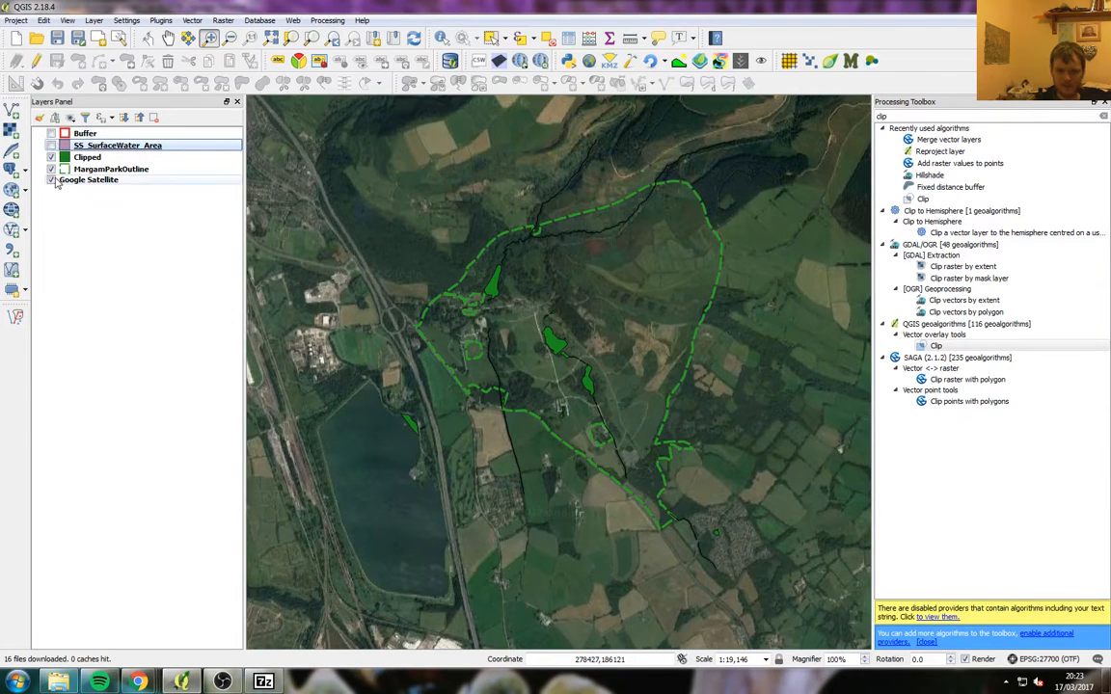
{"action": "left_click", "coordinate": [51, 169]}
{"action": "left_click", "coordinate": [51, 180]}
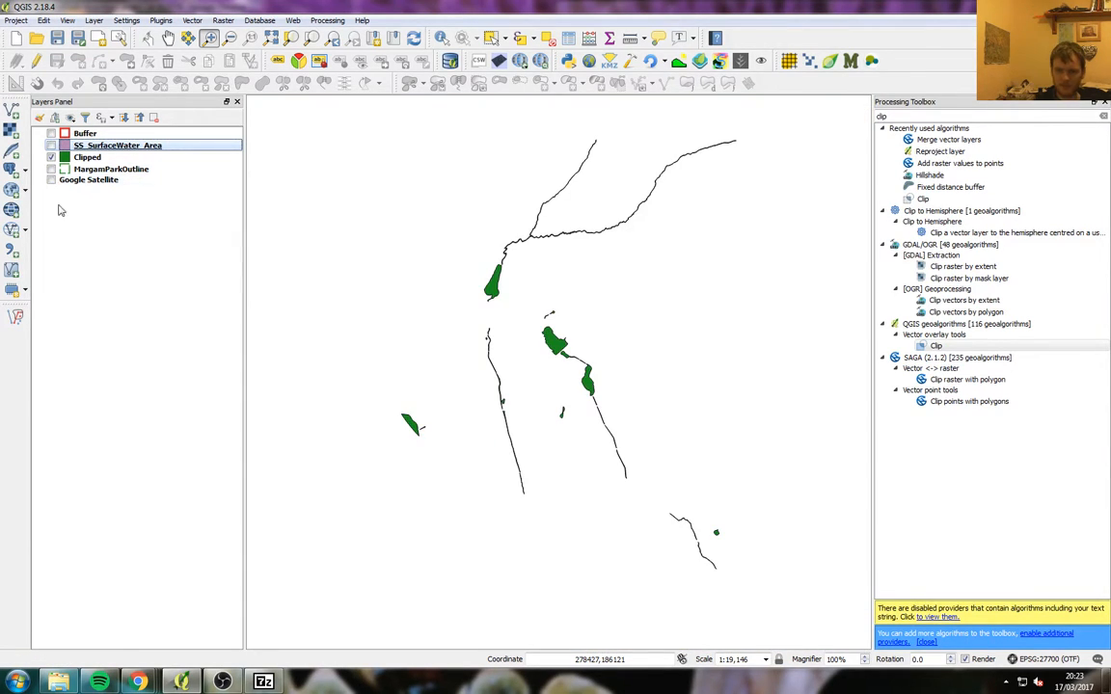
Show the Buffer, MargamParkOutline and Google Satellite layers again
{"action": "left_click", "coordinate": [56, 134]}
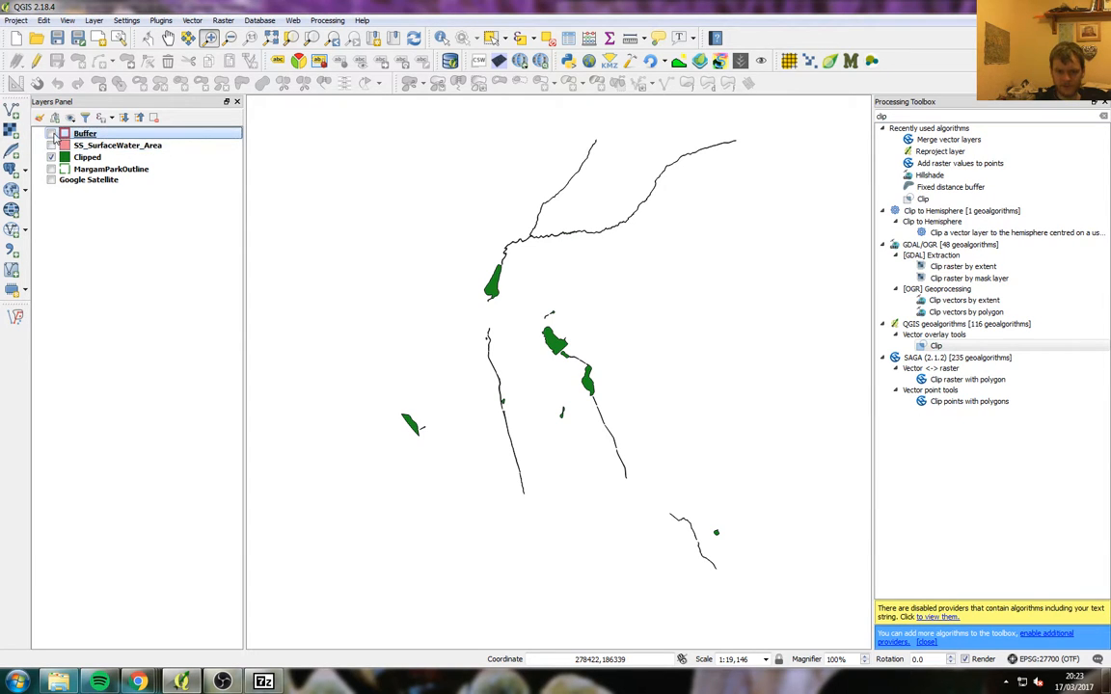
{"action": "left_click", "coordinate": [51, 133]}
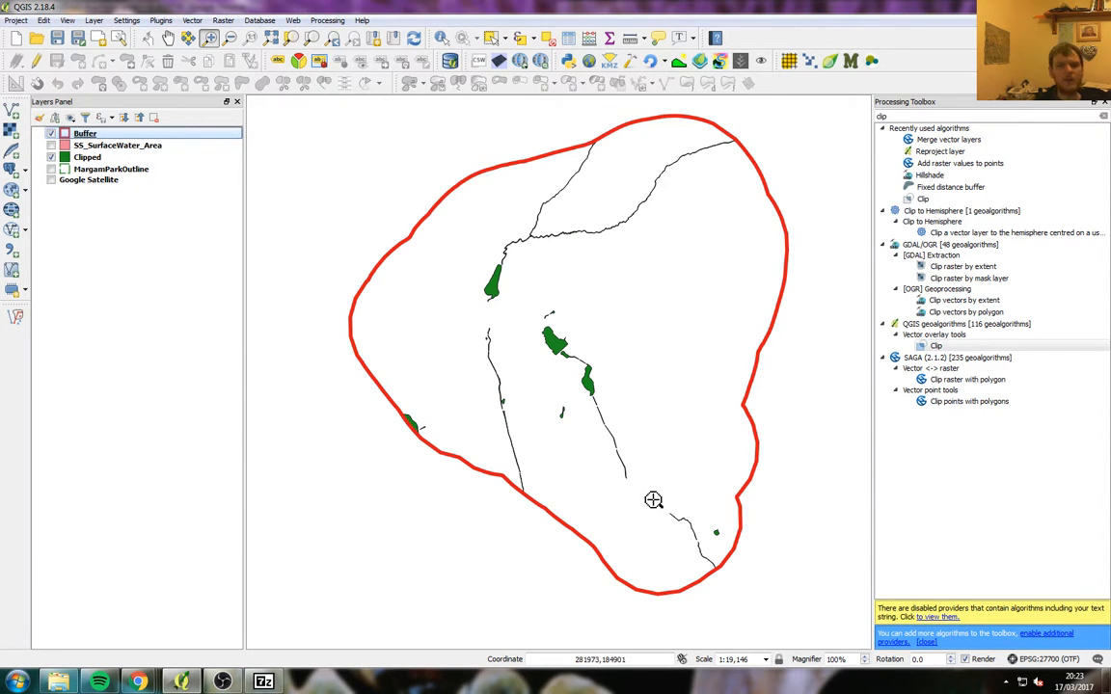
{"action": "left_click", "coordinate": [51, 169]}
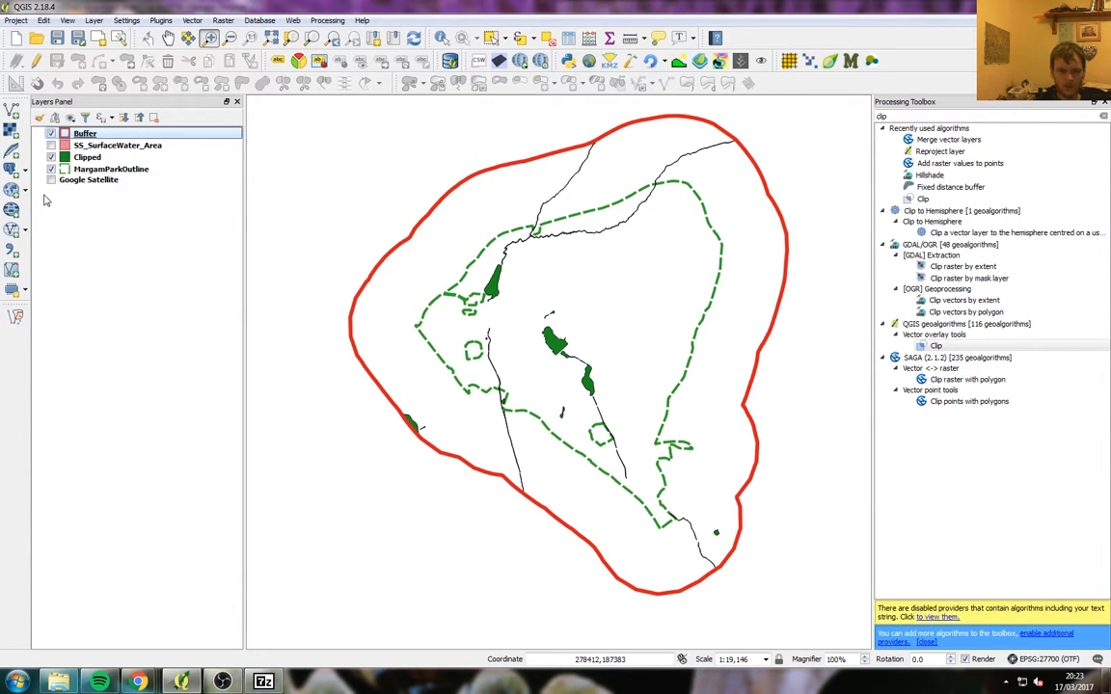
{"action": "left_click", "coordinate": [52, 181]}
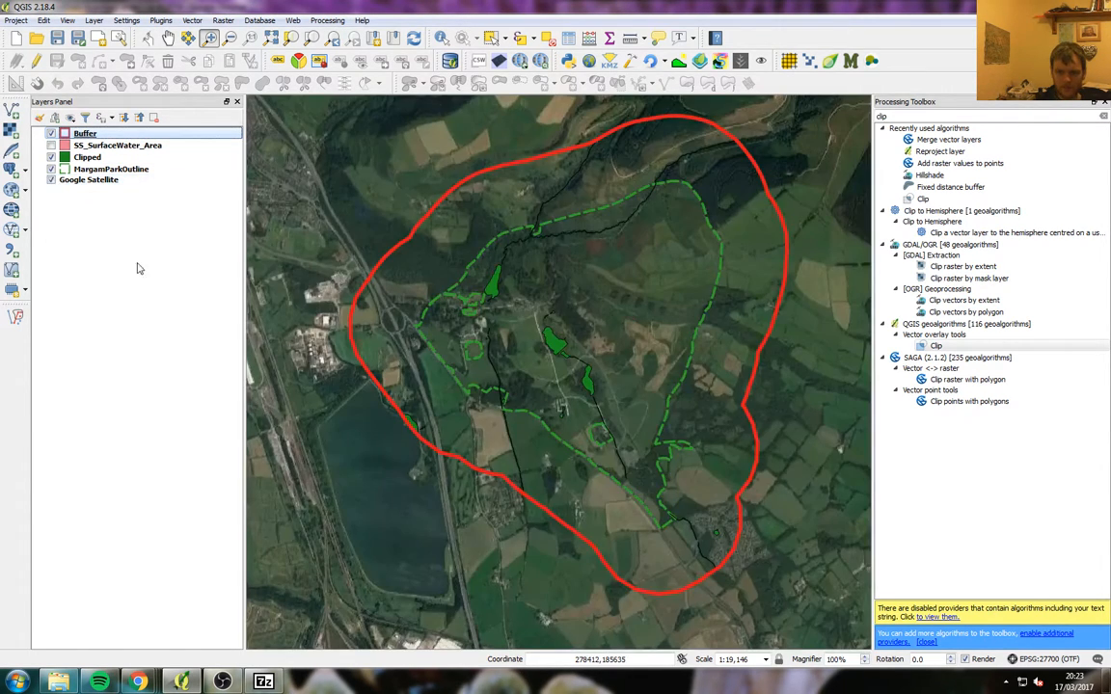
Make the Google Satellite layer partly transparent so the vector layers stand out against a paler background
{"action": "right_click", "coordinate": [104, 182]}
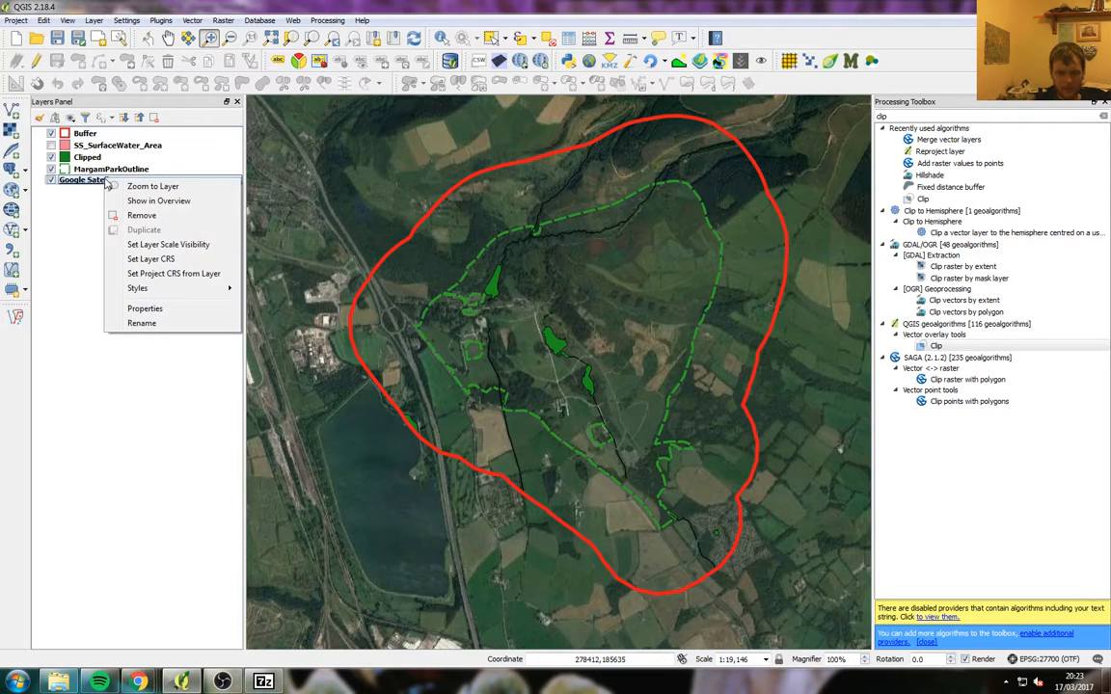
{"action": "left_click", "coordinate": [147, 309]}
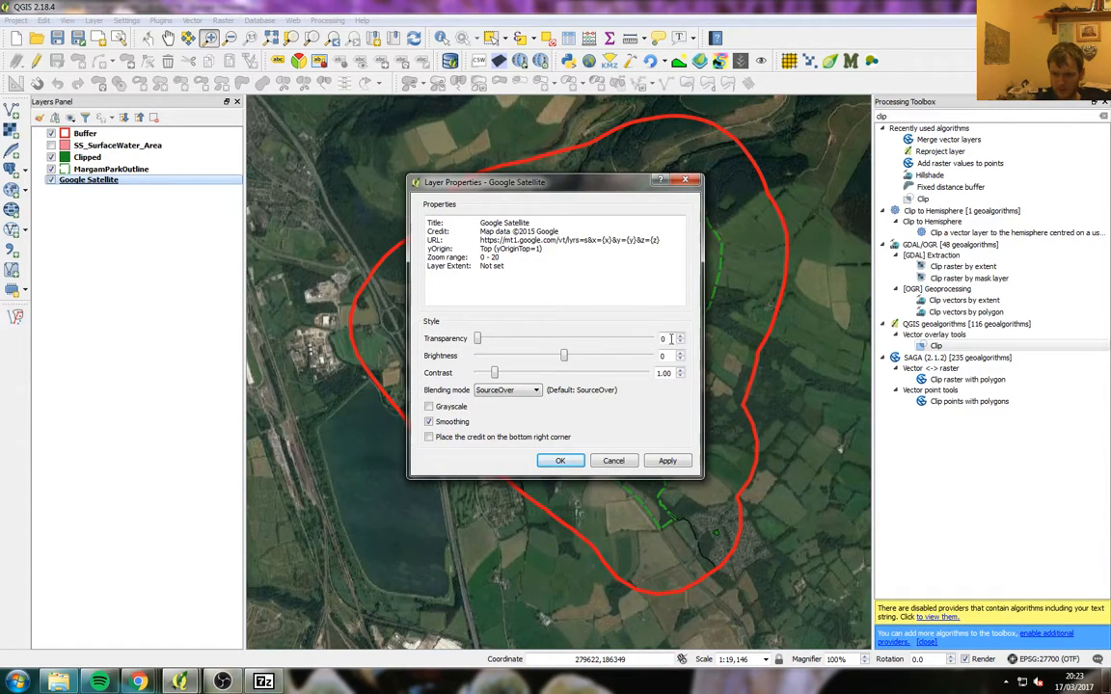
{"action": "left_click", "coordinate": [559, 460]}
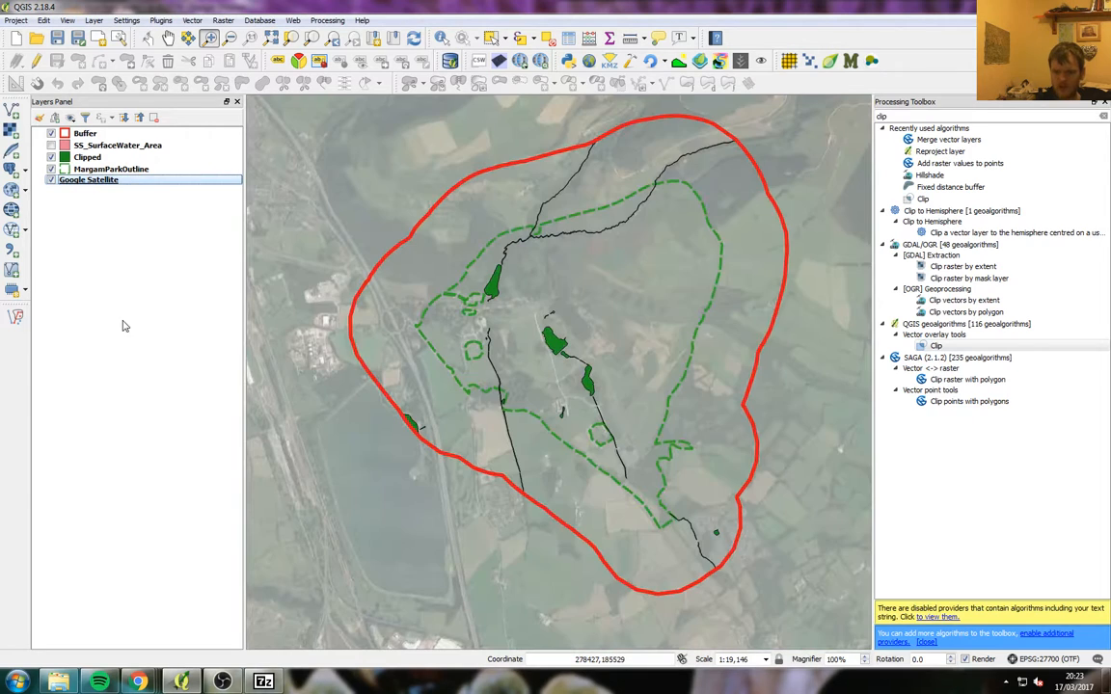
{"action": "left_click", "coordinate": [114, 311]}
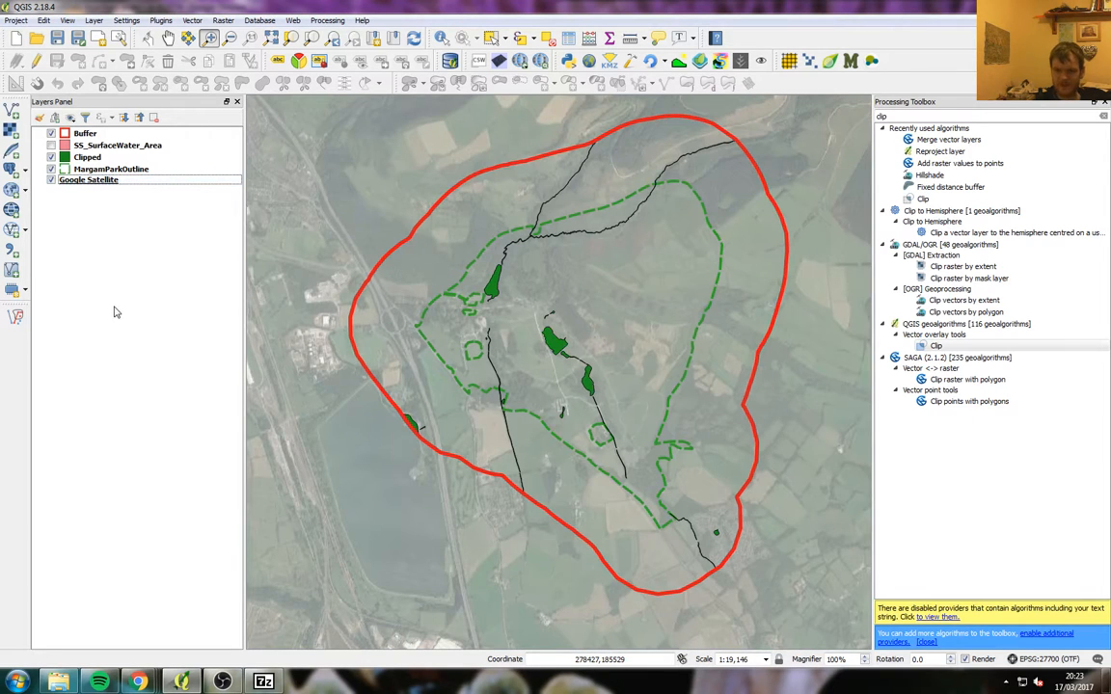
Style the Clipped layer with the preset water symbol
{"action": "left_click", "coordinate": [63, 167]}
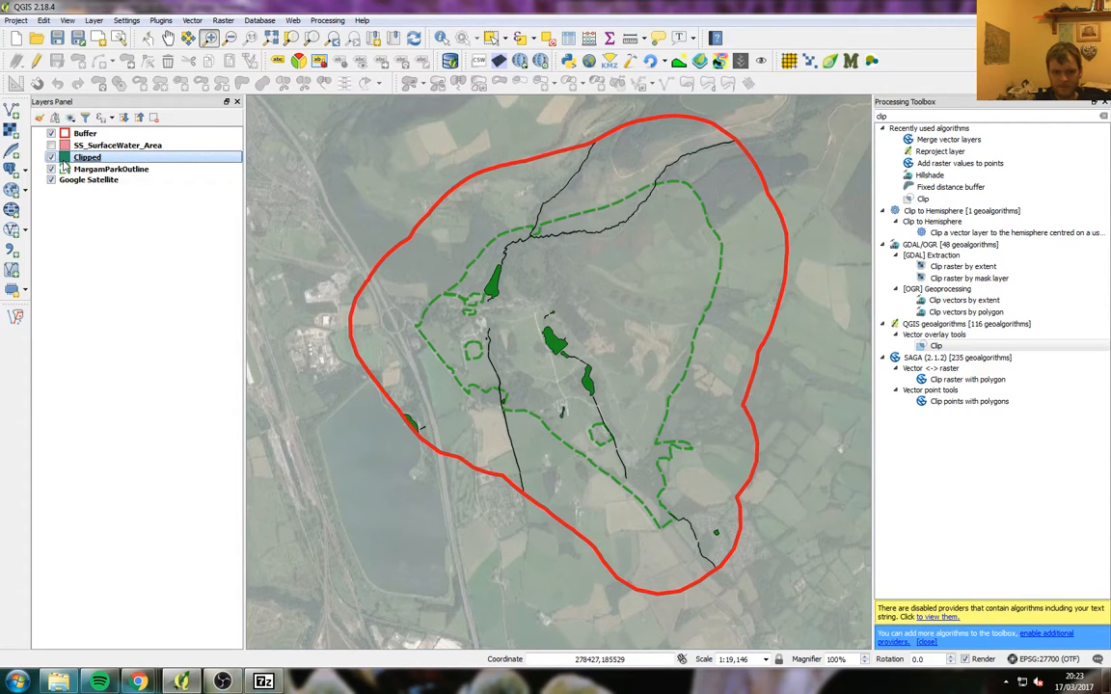
{"action": "double_click", "coordinate": [64, 166]}
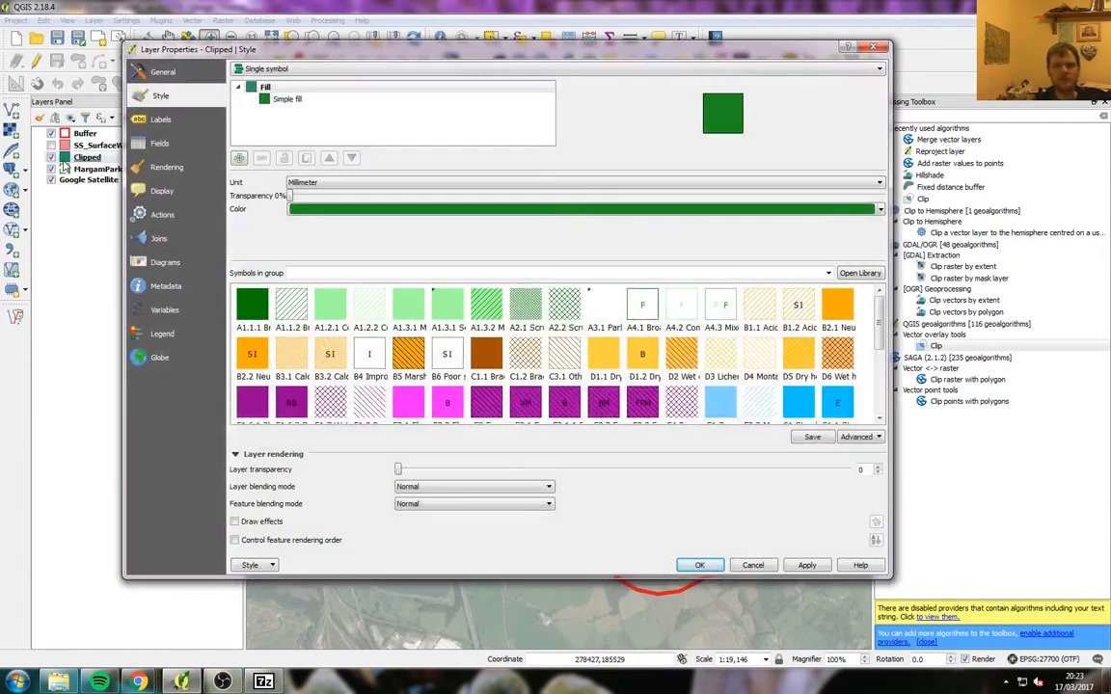
{"action": "scroll", "coordinate": [800, 286], "scroll_direction": "down", "scroll_amount": 6}
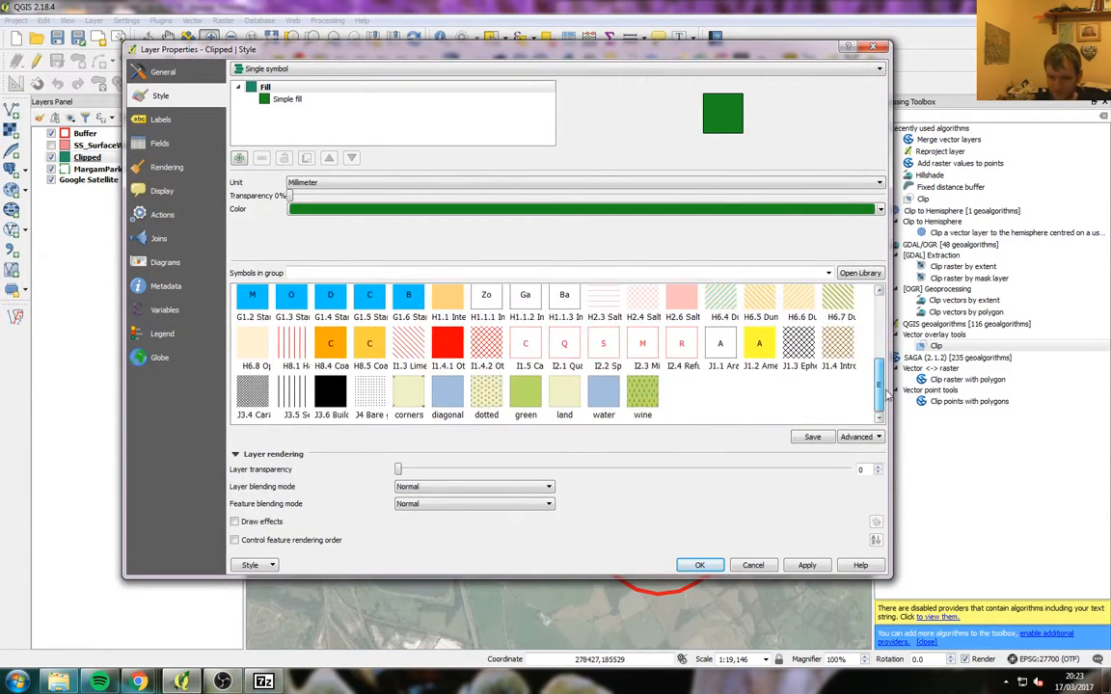
{"action": "left_click", "coordinate": [603, 393]}
{"action": "left_click", "coordinate": [700, 567]}
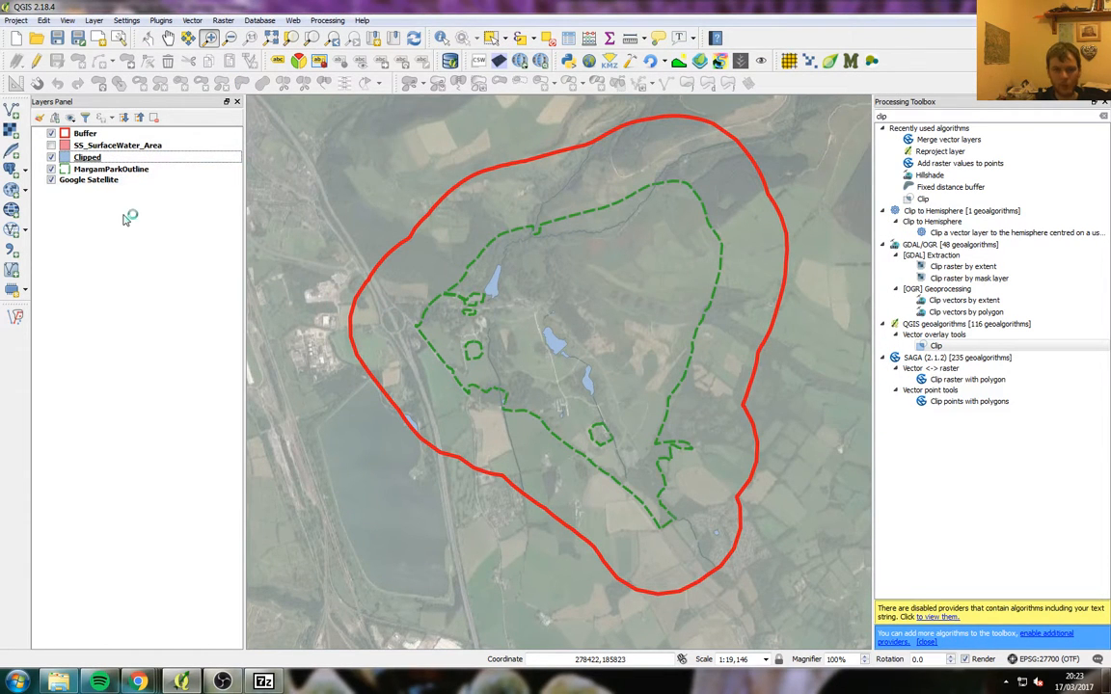
Change the Clipped layer's simple fill to a brighter, more saturated blue
{"action": "left_click", "coordinate": [66, 158]}
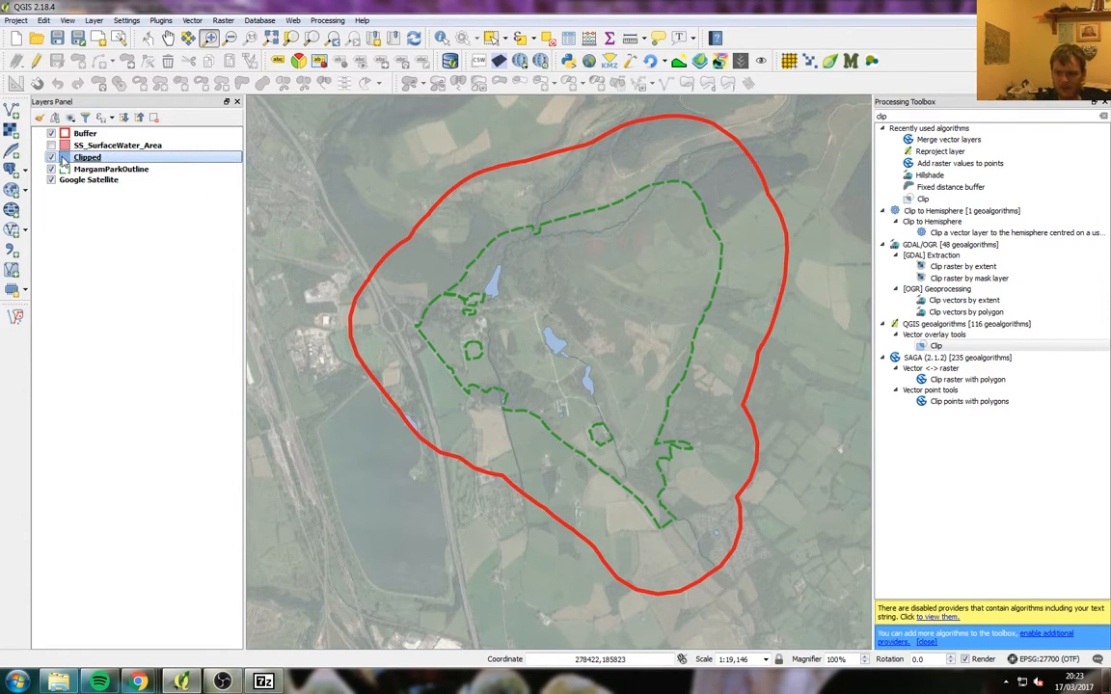
{"action": "double_click", "coordinate": [64, 160]}
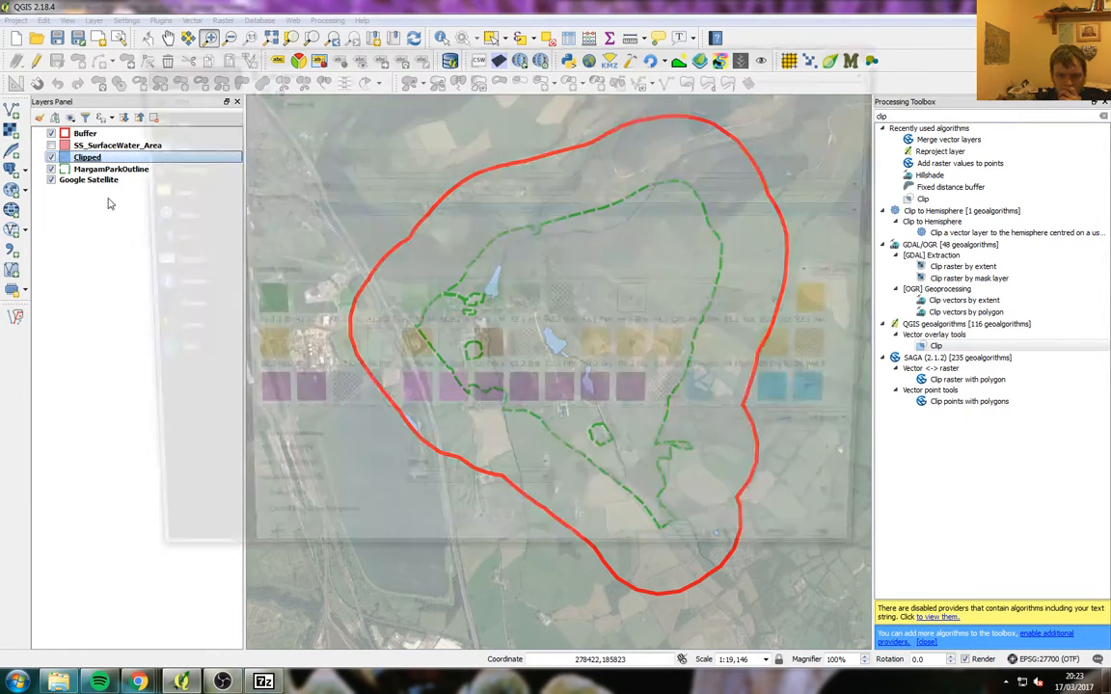
{"action": "left_click", "coordinate": [287, 100]}
{"action": "left_click", "coordinate": [849, 207]}
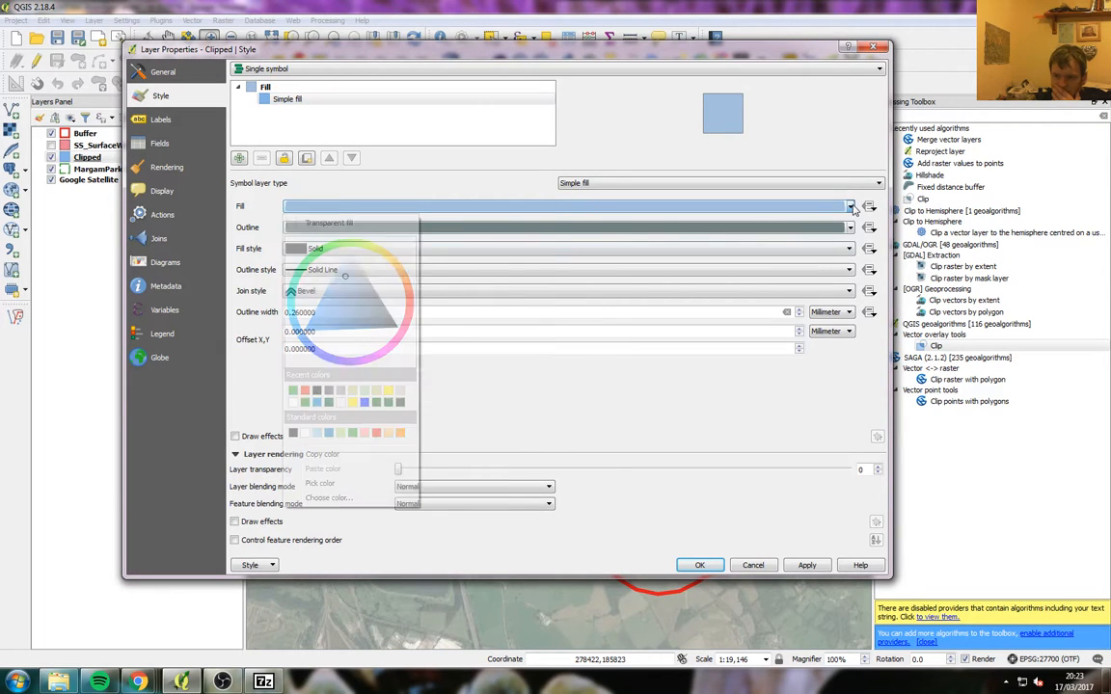
{"action": "left_click_drag", "start_coordinate": [326, 305], "coordinate": [326, 308]}
{"action": "left_click", "coordinate": [649, 379]}
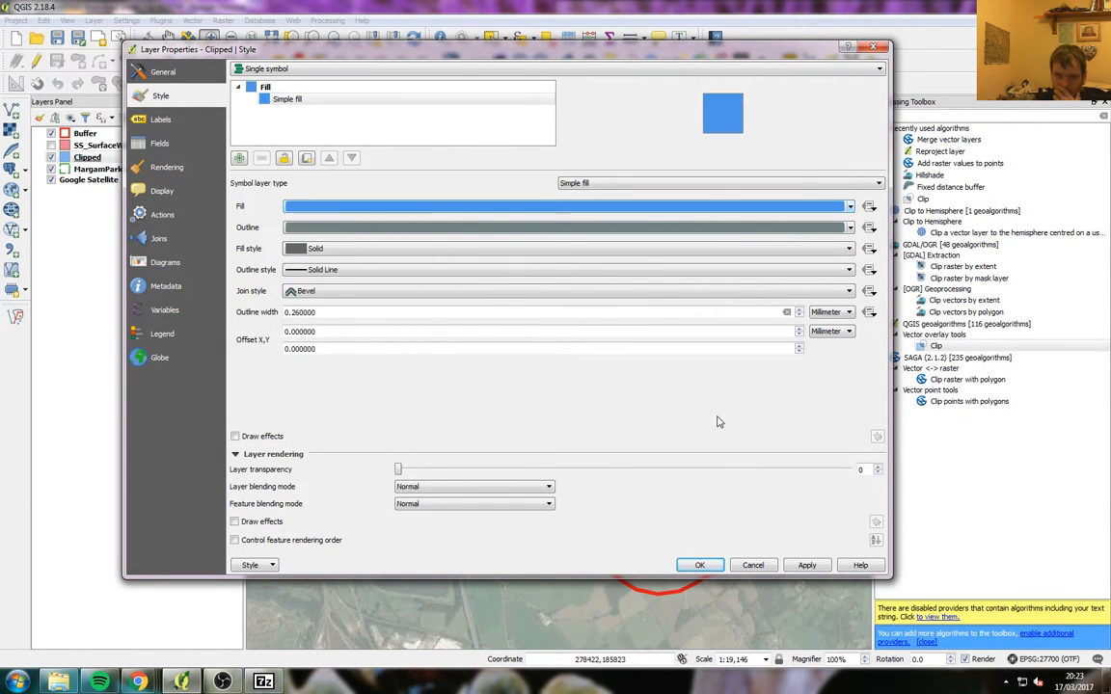
{"action": "left_click", "coordinate": [806, 565]}
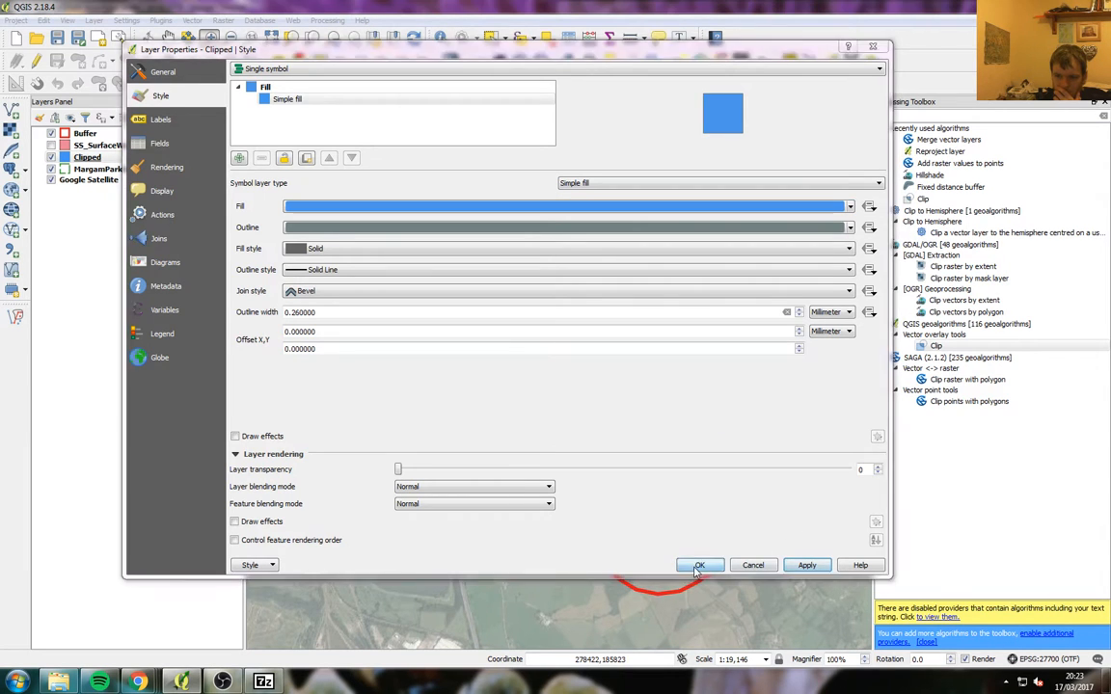
{"action": "left_click", "coordinate": [701, 565]}
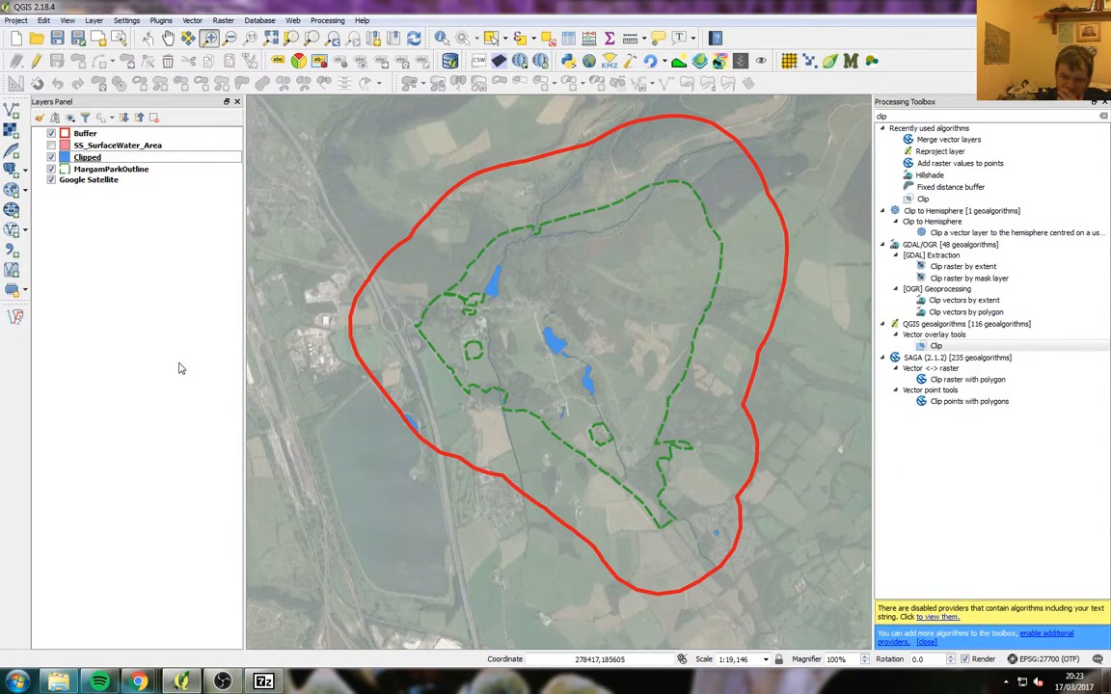
Change the outline colour of the Clipped layer's simple fill to black
{"action": "left_click", "coordinate": [63, 160]}
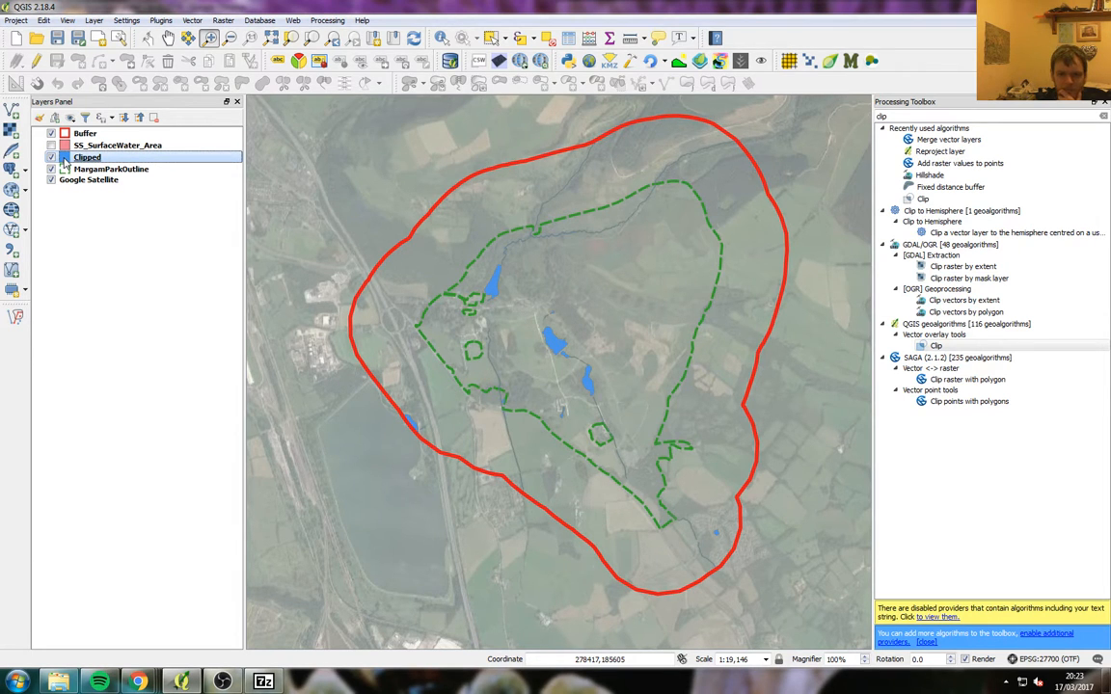
{"action": "double_click", "coordinate": [64, 161]}
{"action": "left_click", "coordinate": [263, 101]}
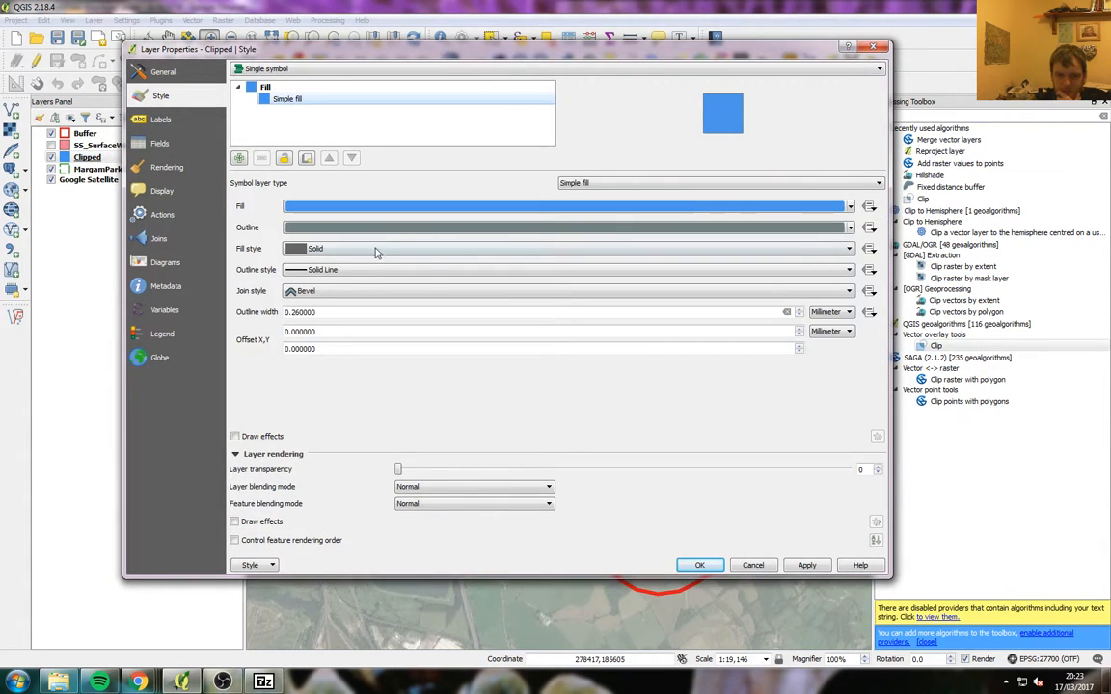
{"action": "left_click", "coordinate": [382, 228]}
{"action": "left_click", "coordinate": [371, 207]}
{"action": "left_click", "coordinate": [738, 504]}
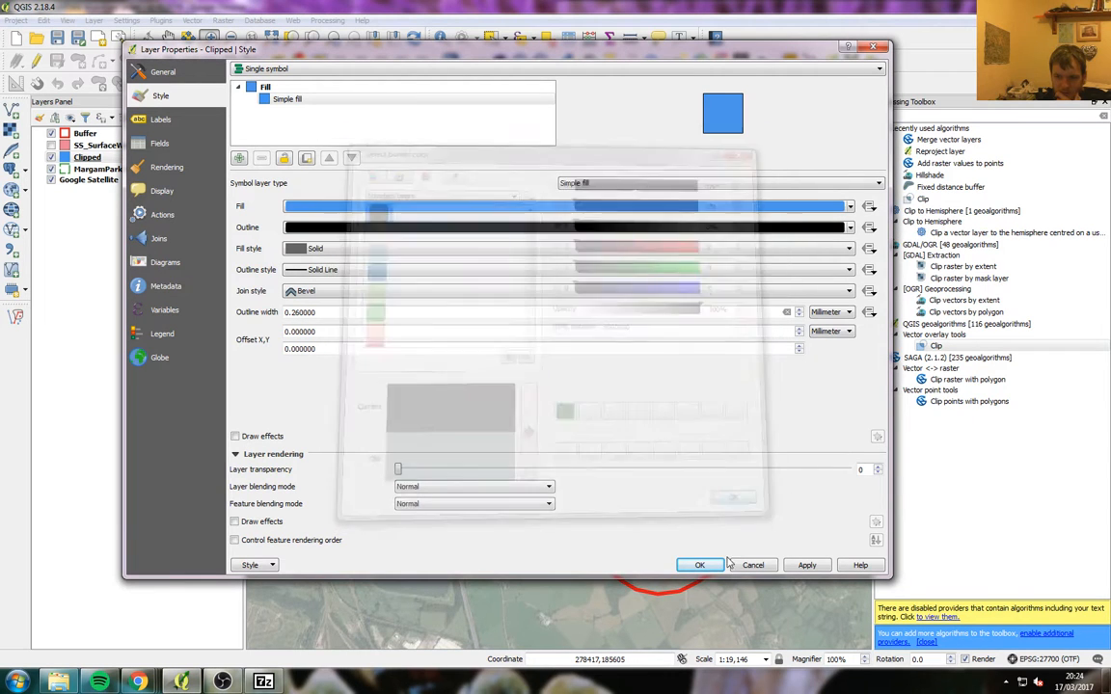
{"action": "left_click", "coordinate": [714, 565]}
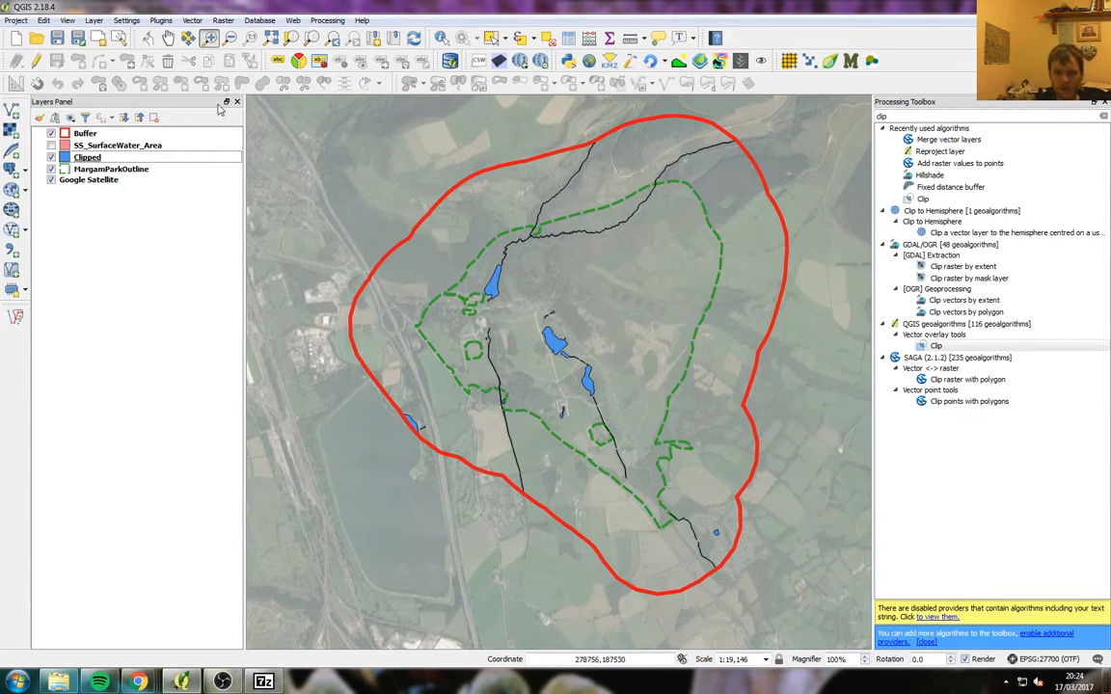
Create a new print composer without a custom title and add a map about 200 mm square on the page's left side
{"action": "left_click", "coordinate": [97, 38]}
{"action": "left_click", "coordinate": [535, 363]}
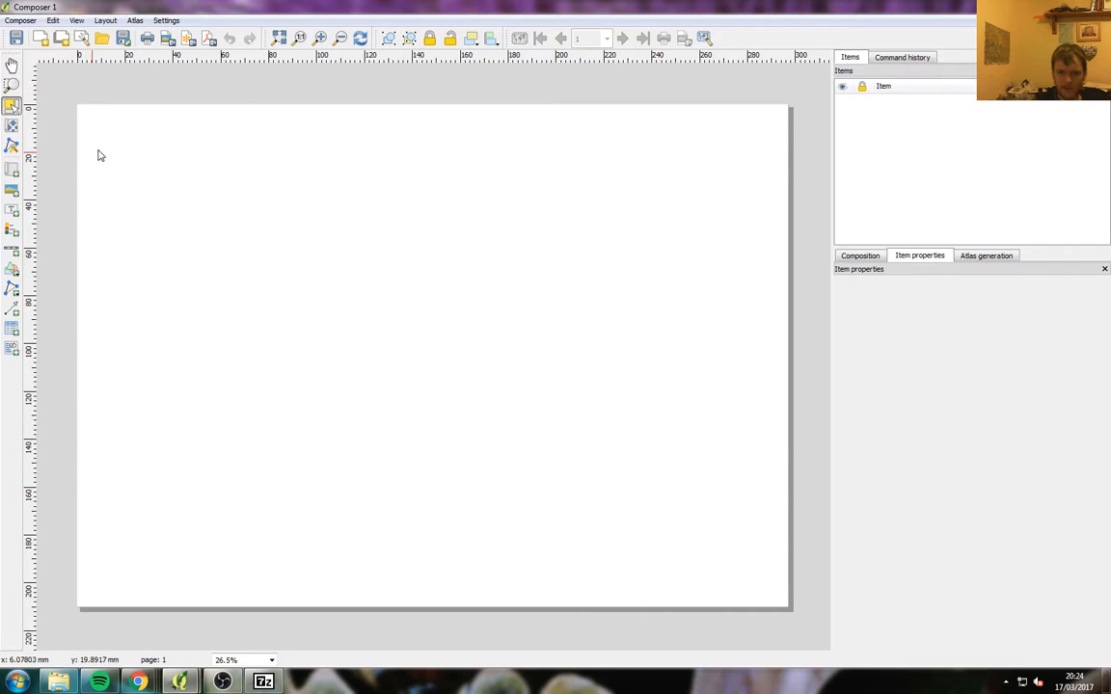
{"action": "left_click", "coordinate": [13, 170]}
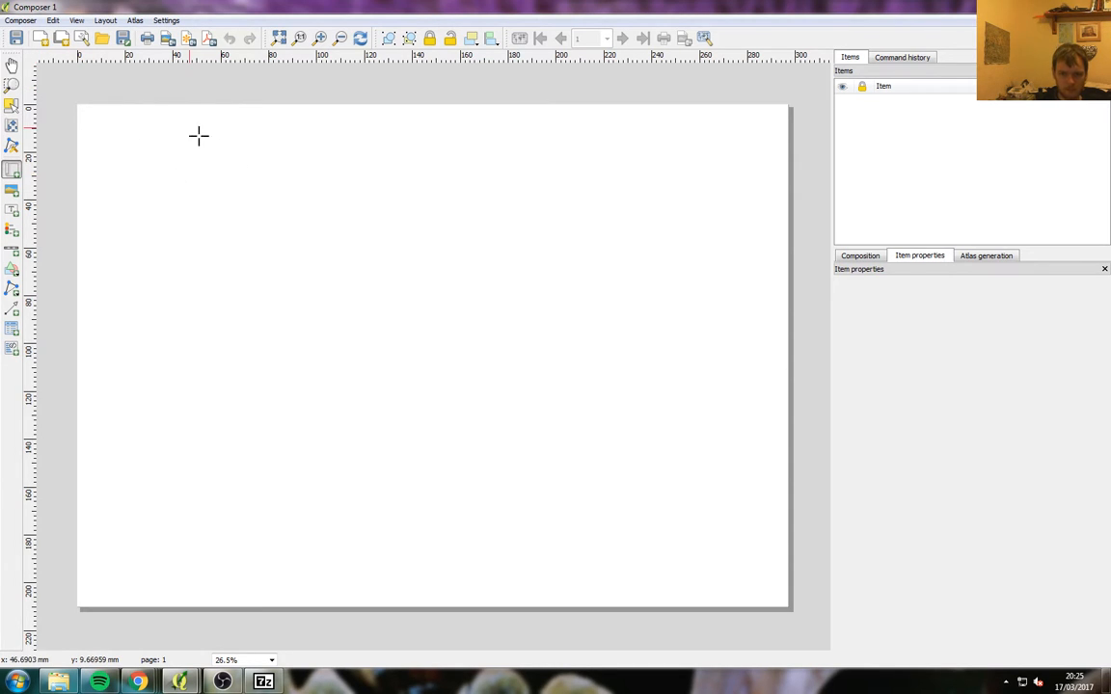
{"action": "left_click_drag", "start_coordinate": [100, 114], "coordinate": [583, 601]}
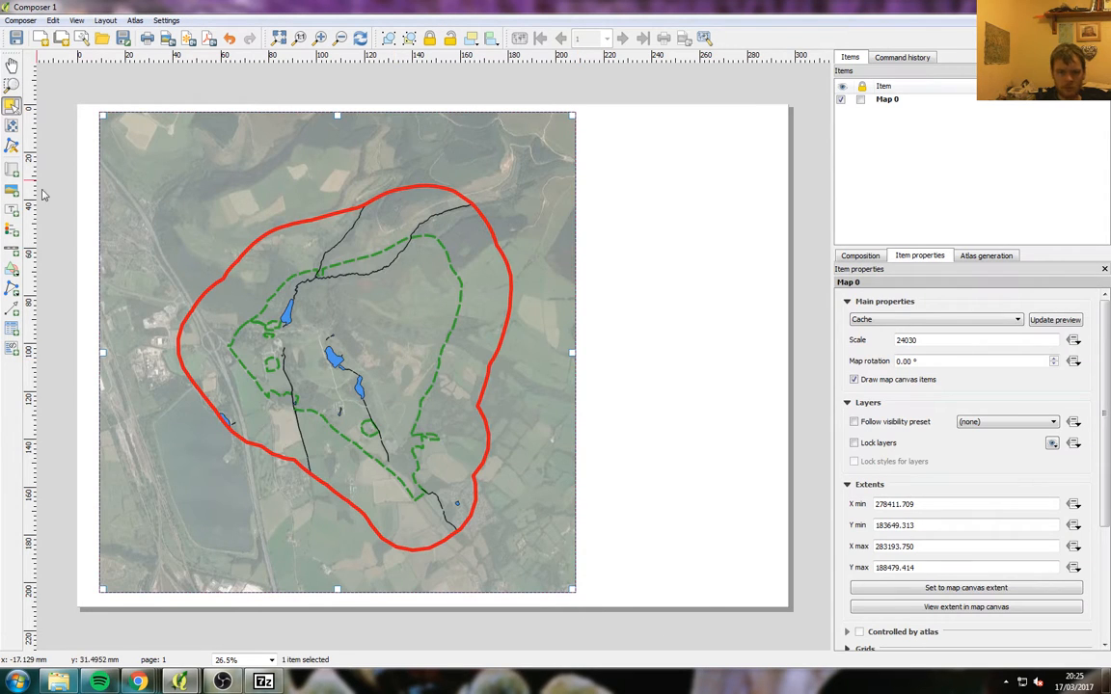
Try a scale of 25000 for the composer map
{"action": "left_click_drag", "start_coordinate": [919, 341], "coordinate": [869, 341]}
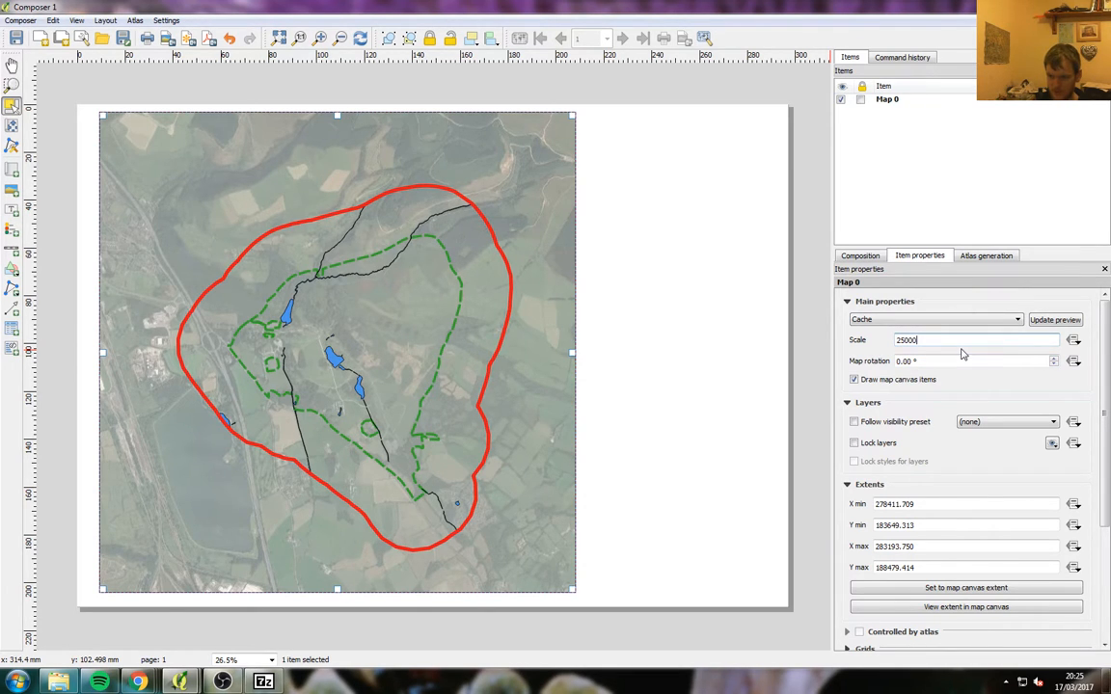
{"action": "type", "text": "25000"}
{"action": "key", "text": "Return"}
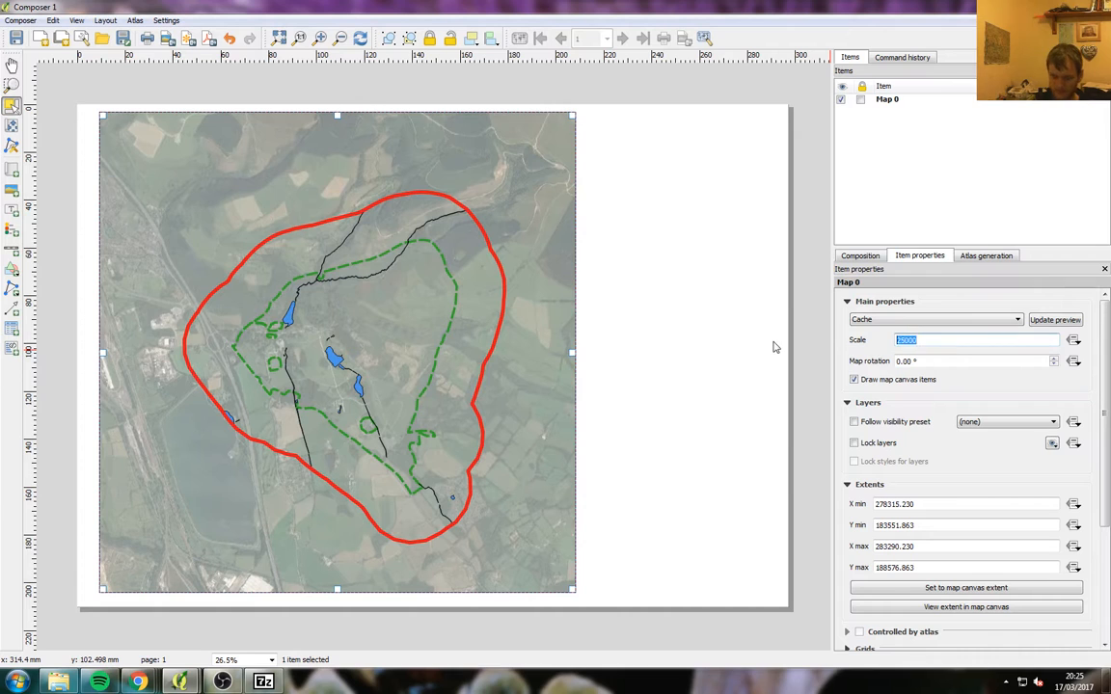
Set the composer map's scale to 20000 and shift its content slightly up and left to centre the buffer in the frame
{"action": "type", "text": "200"}
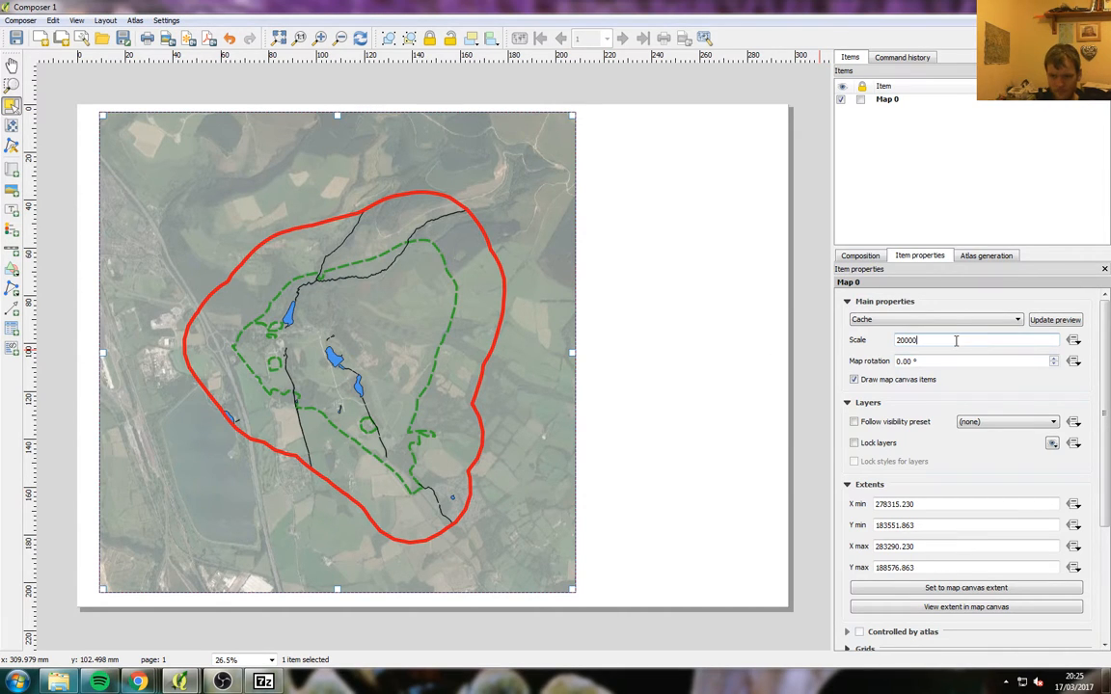
{"action": "key", "text": "Return"}
{"action": "left_click", "coordinate": [12, 126]}
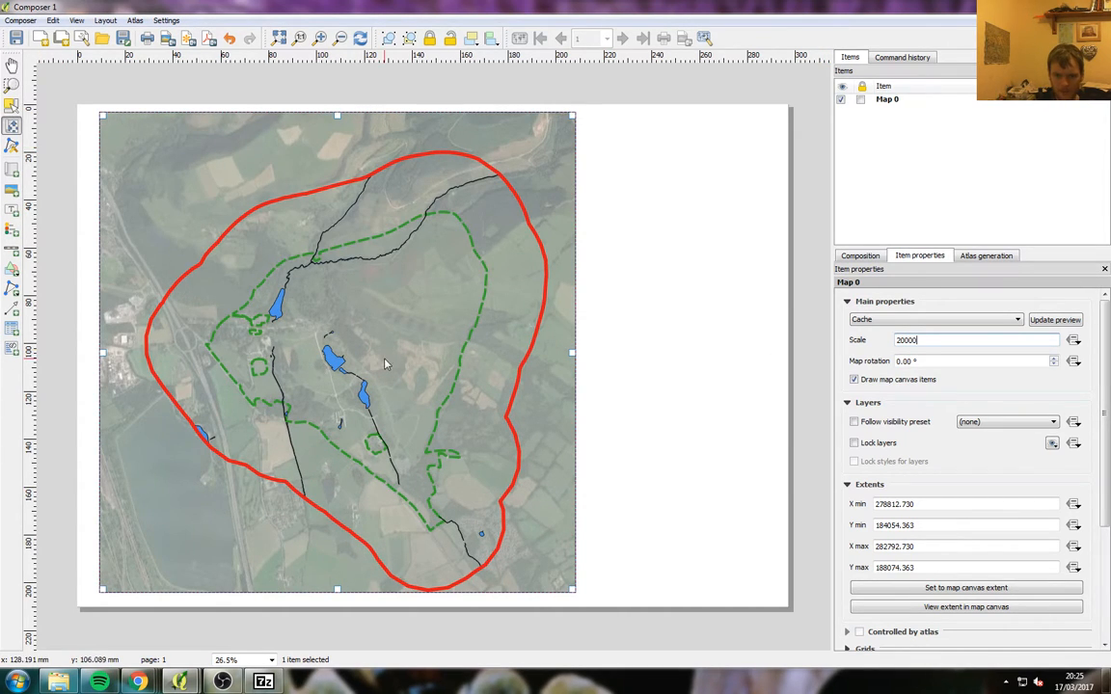
{"action": "left_click_drag", "start_coordinate": [384, 363], "coordinate": [364, 350]}
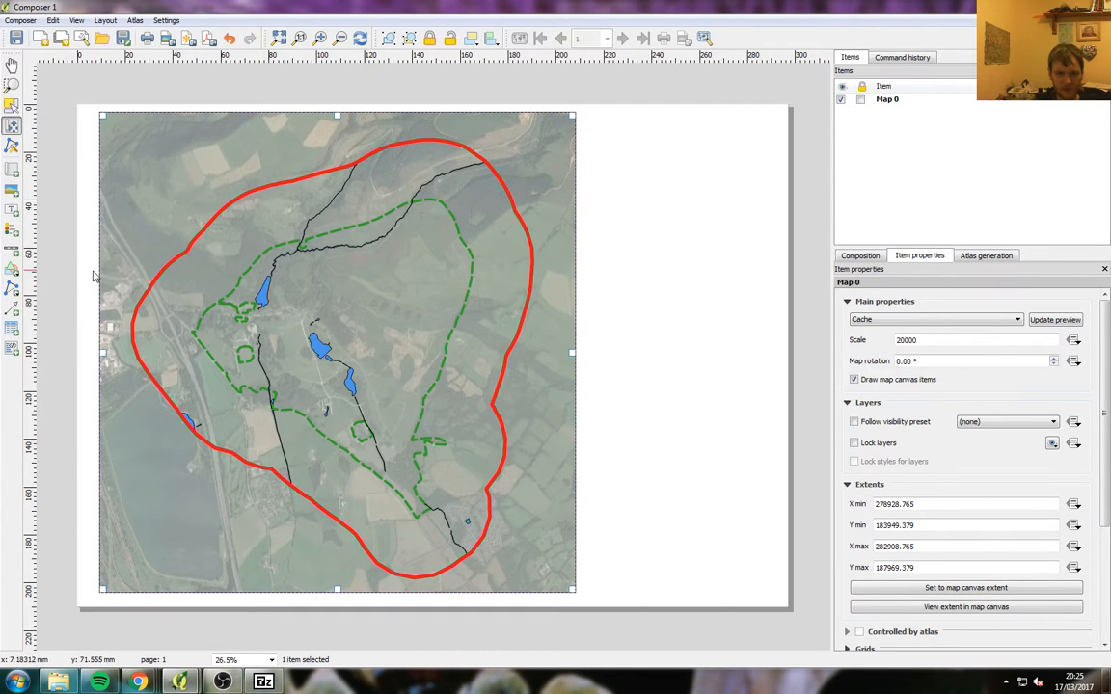
Add a legend near the map's lower-left corner, turn off its auto update and remove the SS_SurfaceWater_Area entry
{"action": "left_click", "coordinate": [12, 229]}
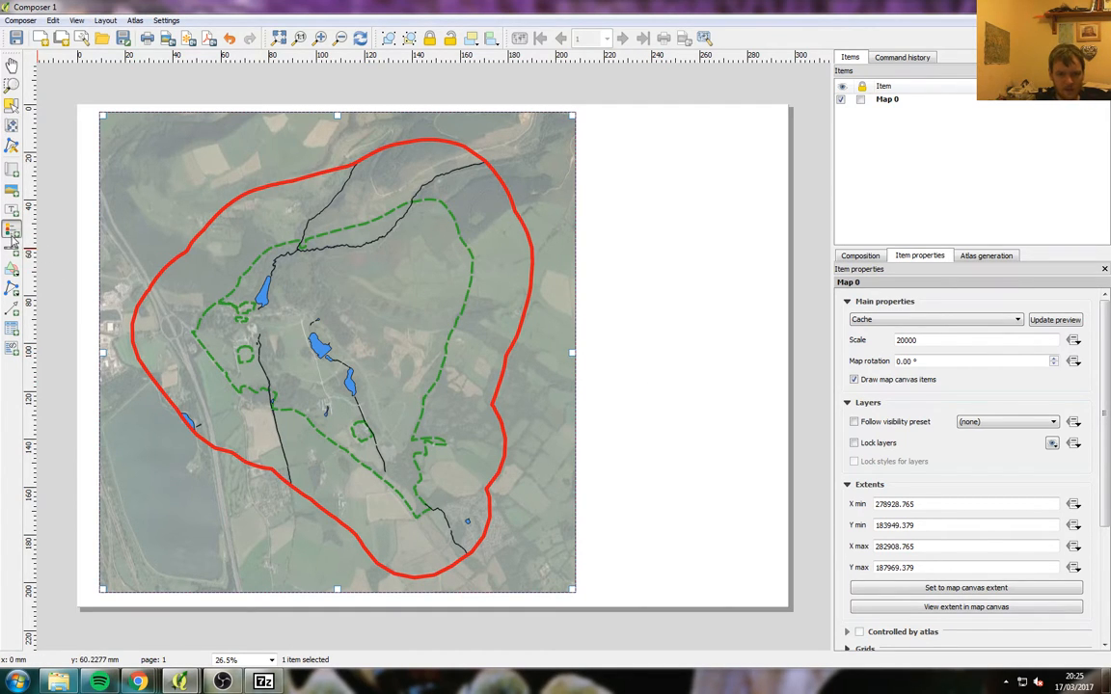
{"action": "left_click", "coordinate": [128, 495]}
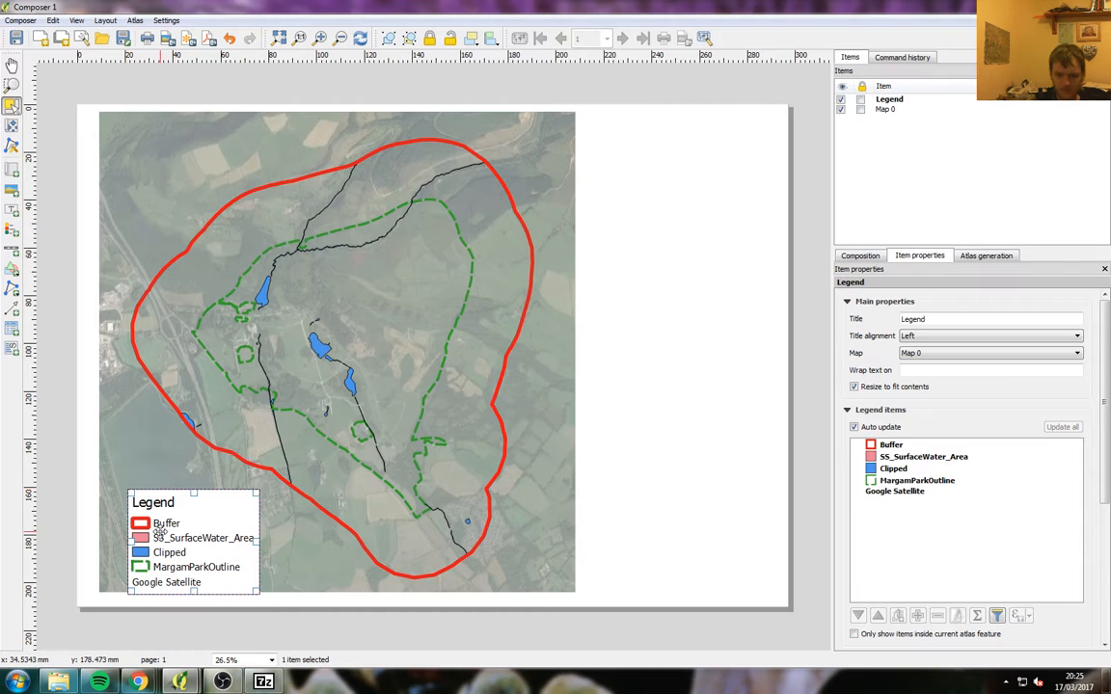
{"action": "left_click", "coordinate": [853, 426]}
{"action": "left_click", "coordinate": [923, 457]}
{"action": "left_click", "coordinate": [937, 619]}
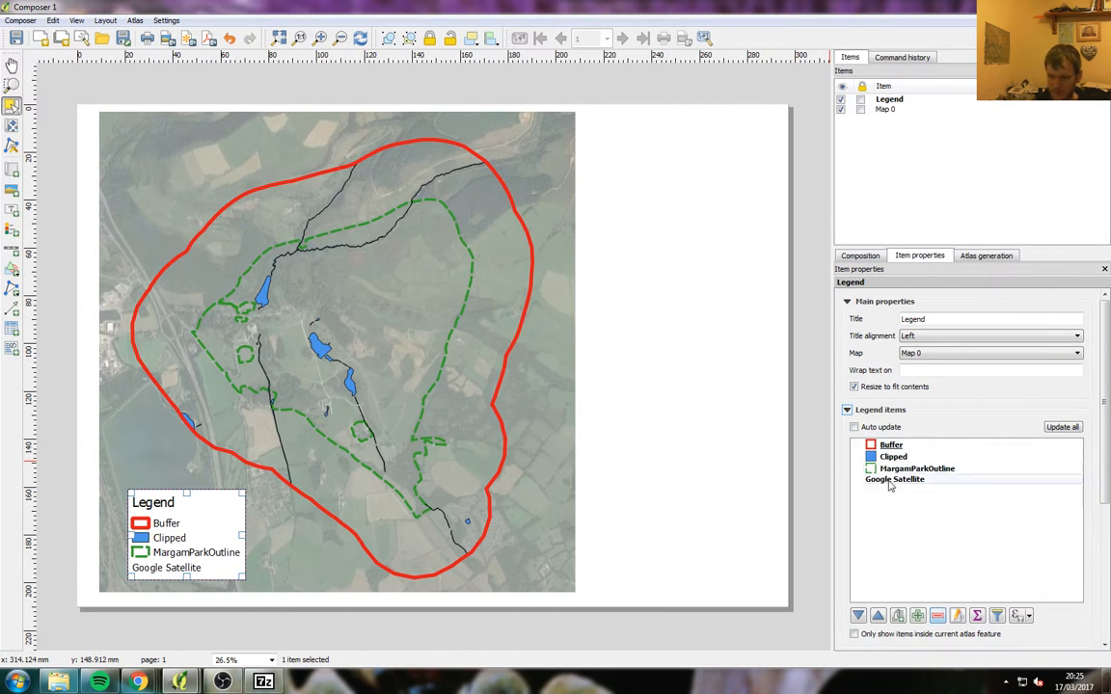
Rename the legend entry Clipped as Water bodies and MargamParkOutline as Margam Park
{"action": "double_click", "coordinate": [895, 457]}
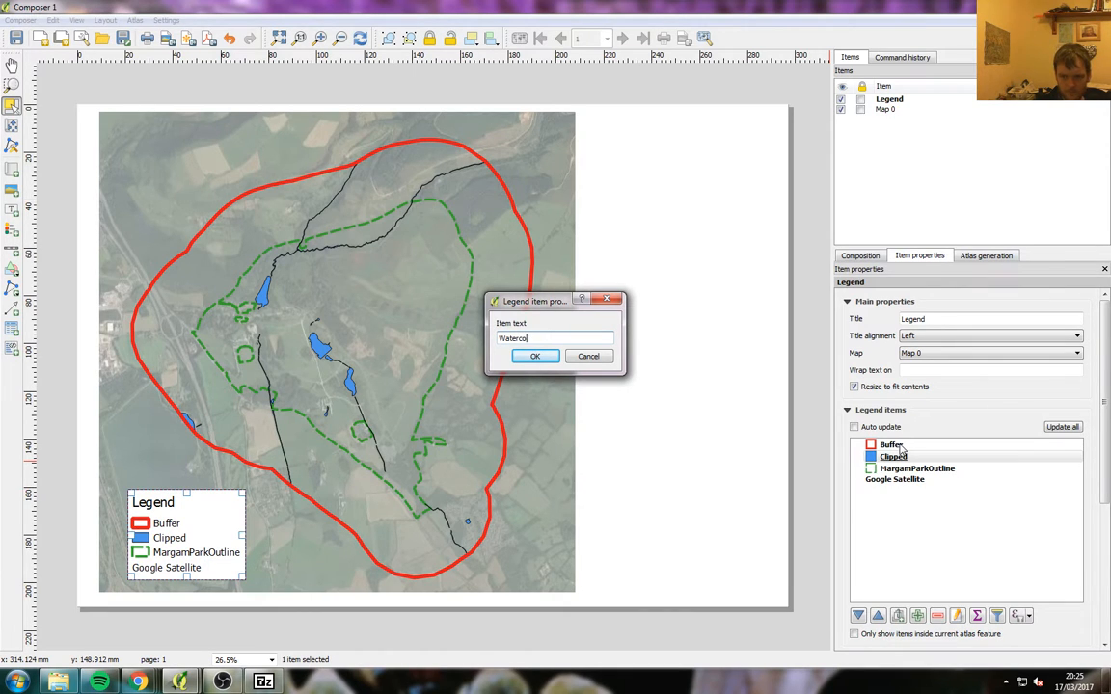
{"action": "type", "text": "Water bodies"}
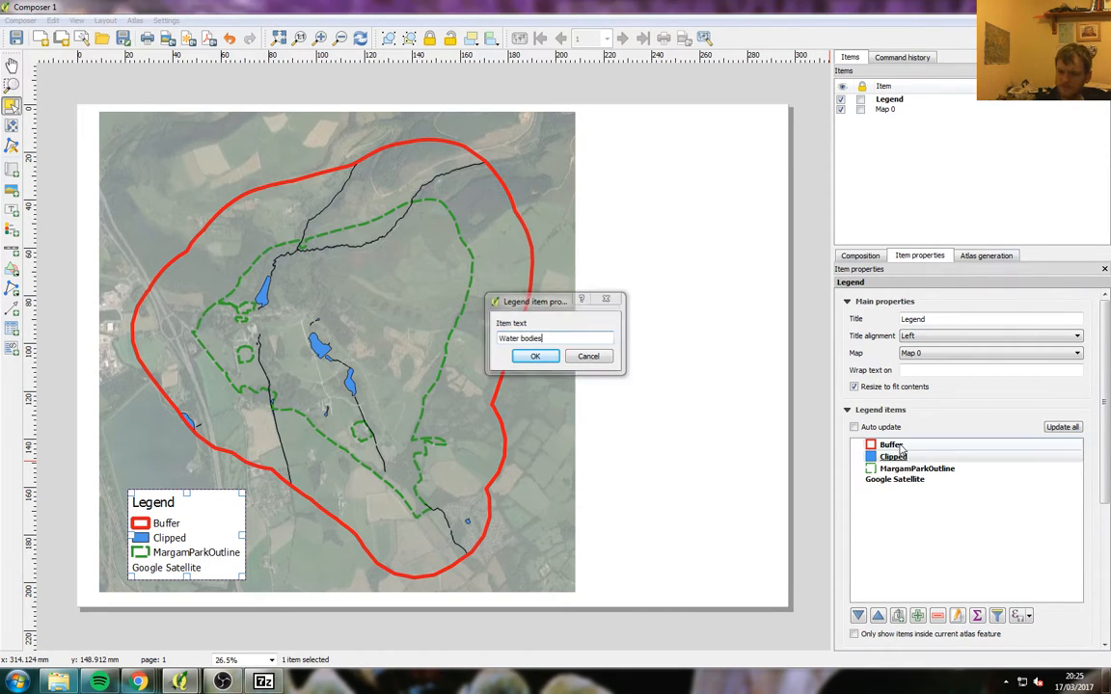
{"action": "key", "text": "Return"}
{"action": "left_click", "coordinate": [921, 470]}
{"action": "double_click", "coordinate": [921, 470]}
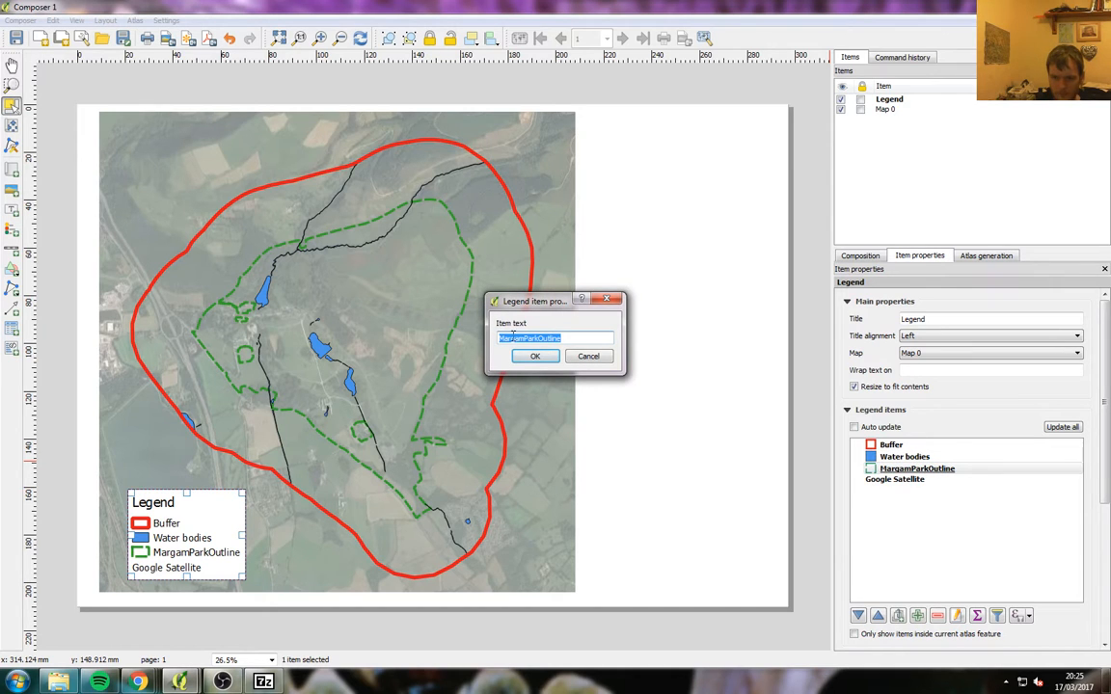
{"action": "left_click", "coordinate": [527, 337]}
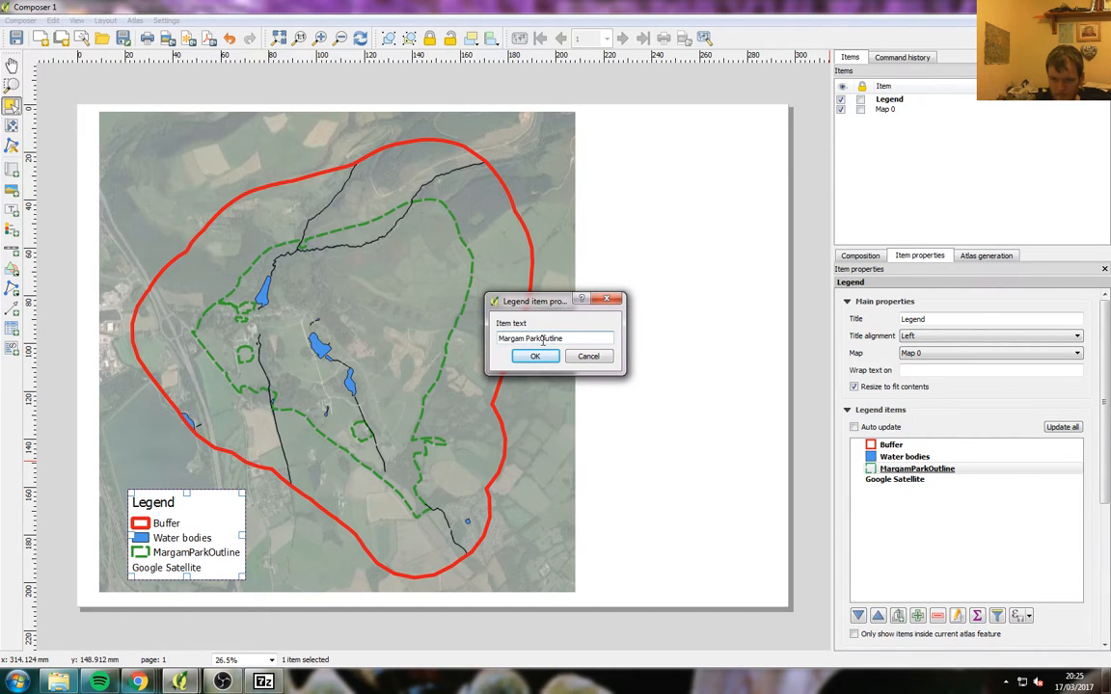
{"action": "key", "text": "Delete"}
{"action": "left_click", "coordinate": [534, 356]}
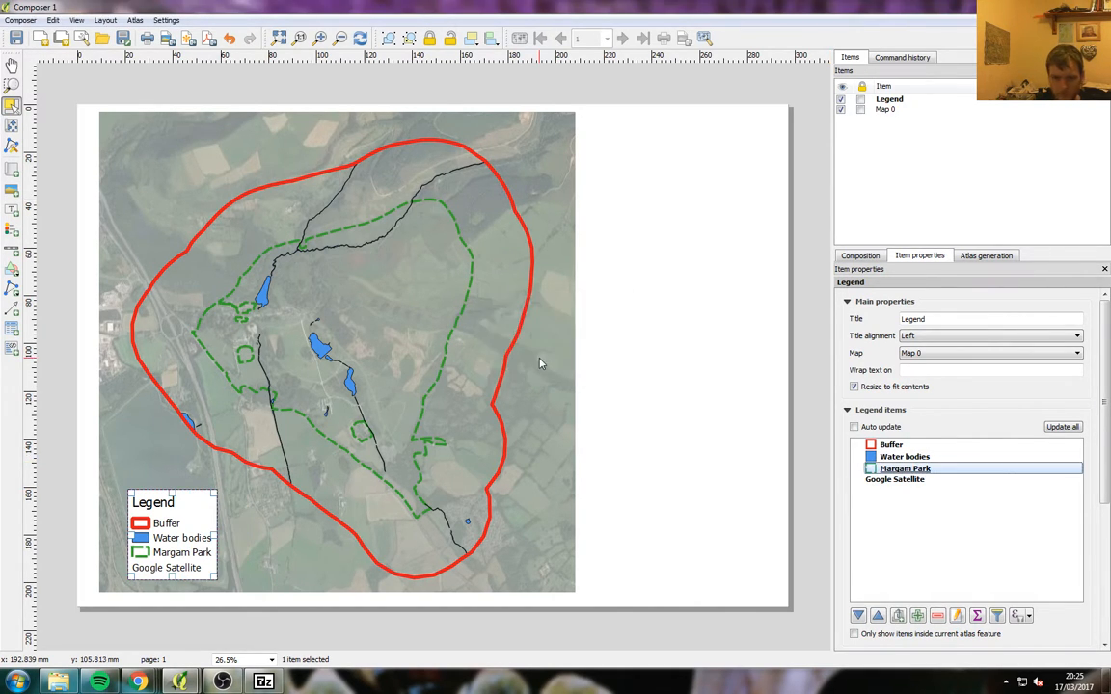
Rename the legend's Buffer entry as 500m Buffer
{"action": "double_click", "coordinate": [889, 445]}
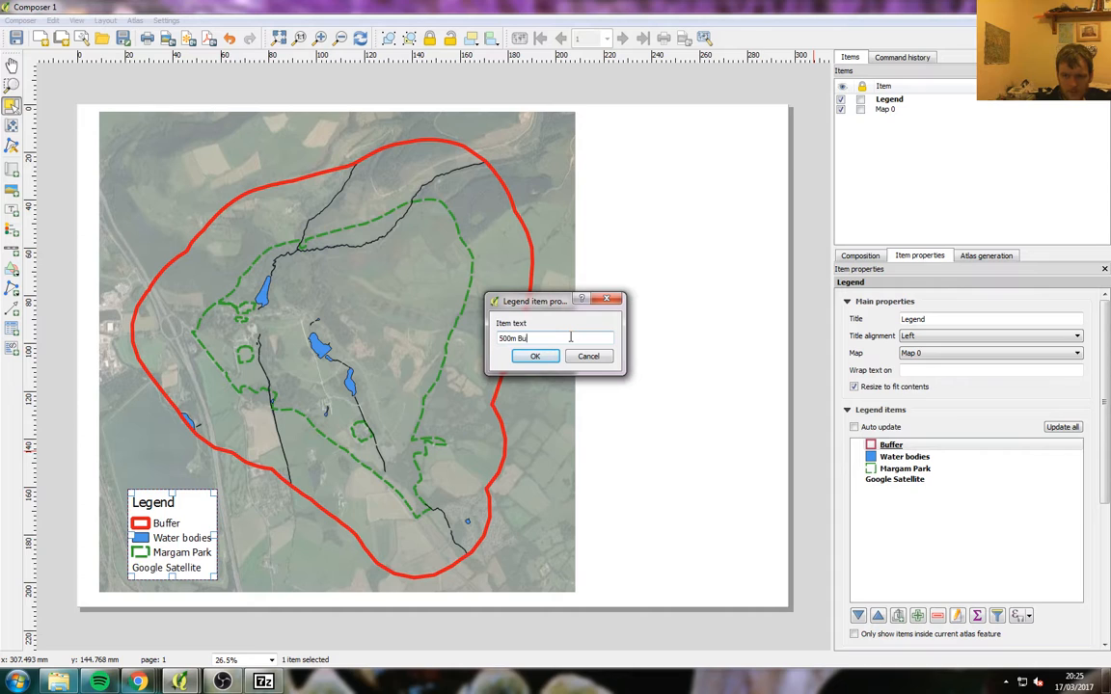
{"action": "type", "text": "500m Buffer"}
{"action": "key", "text": "Return"}
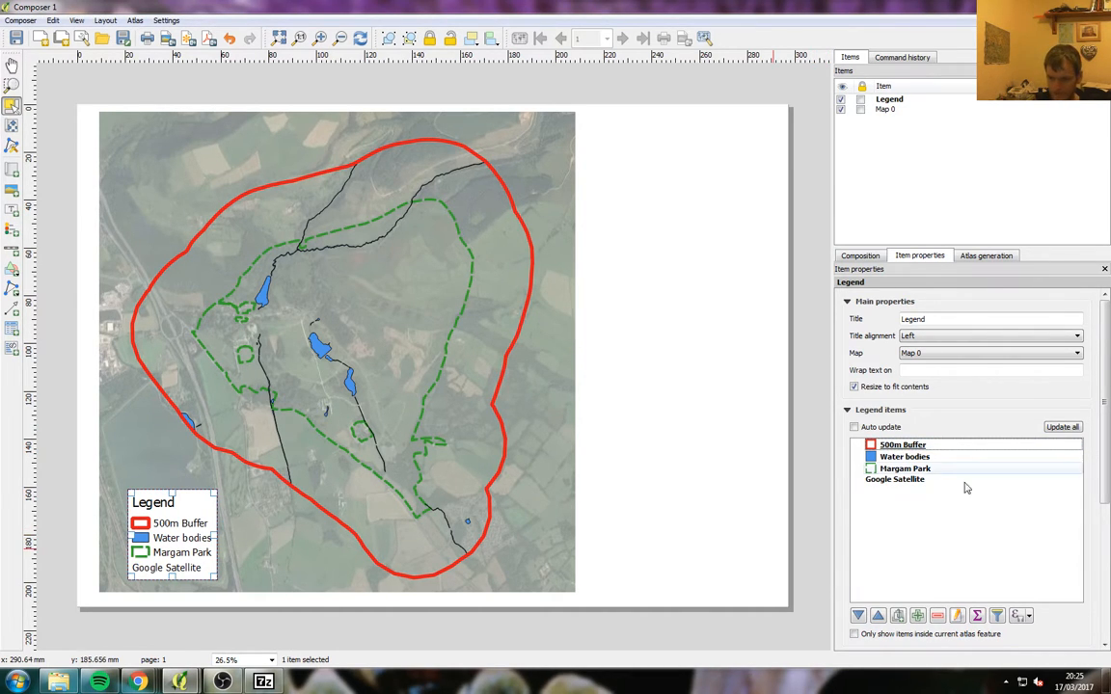
Remove the Google Satellite entry from the legend and move the legend into the map's lower-left corner
{"action": "left_click", "coordinate": [907, 480]}
{"action": "key", "text": "Delete"}
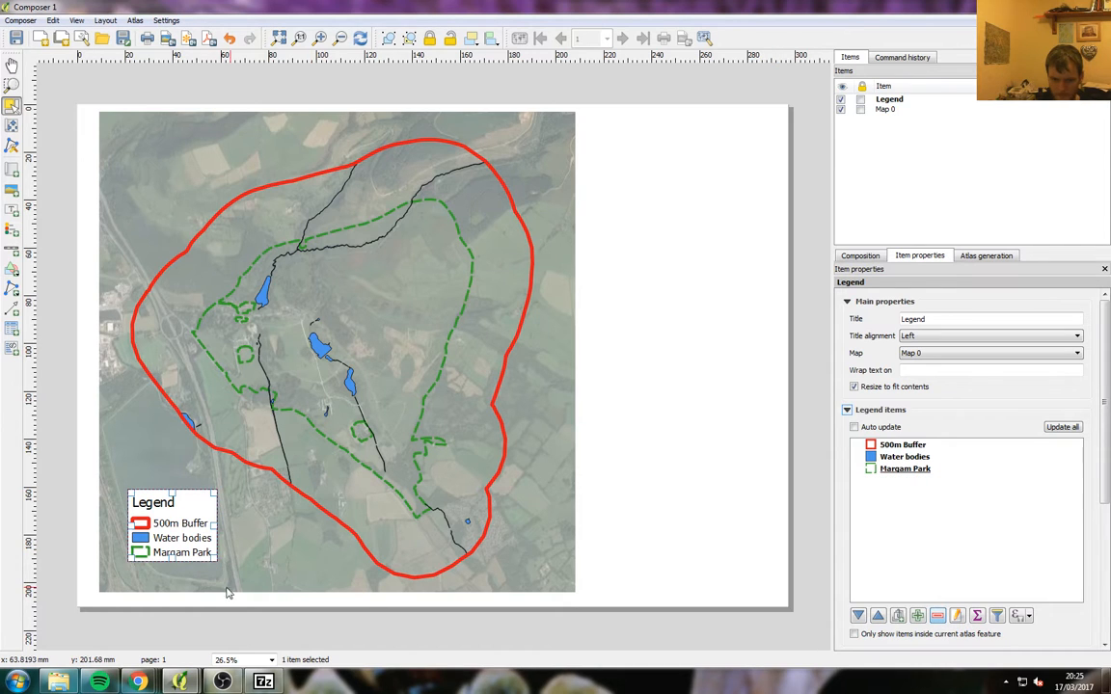
{"action": "left_click_drag", "start_coordinate": [166, 522], "coordinate": [137, 553]}
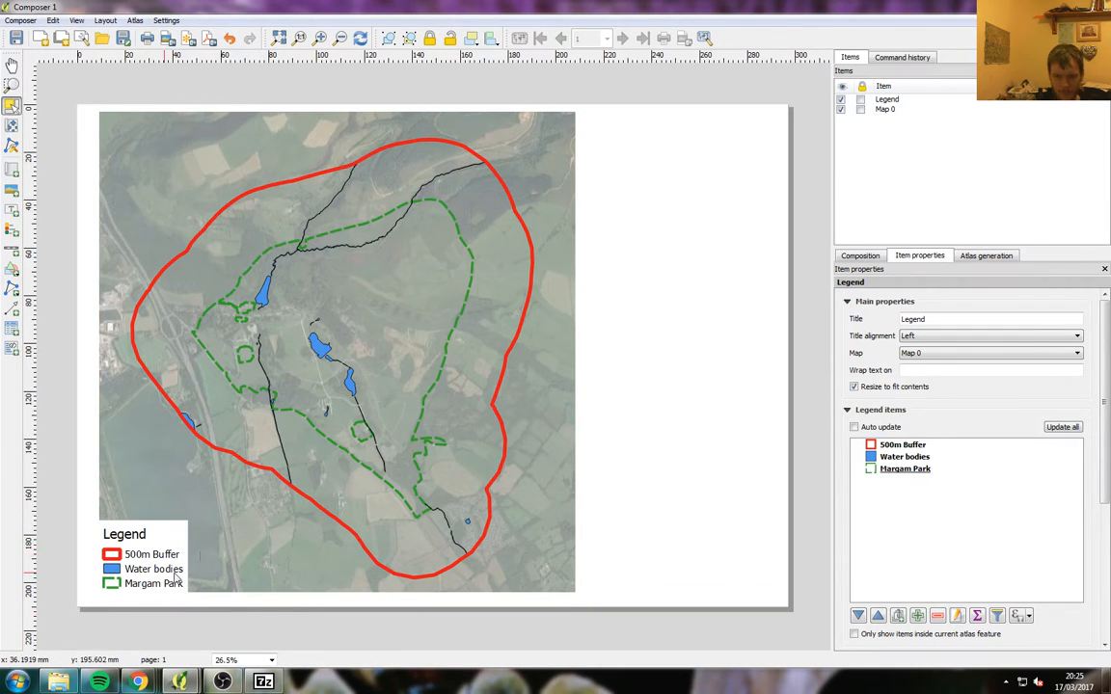
{"action": "left_click", "coordinate": [273, 639]}
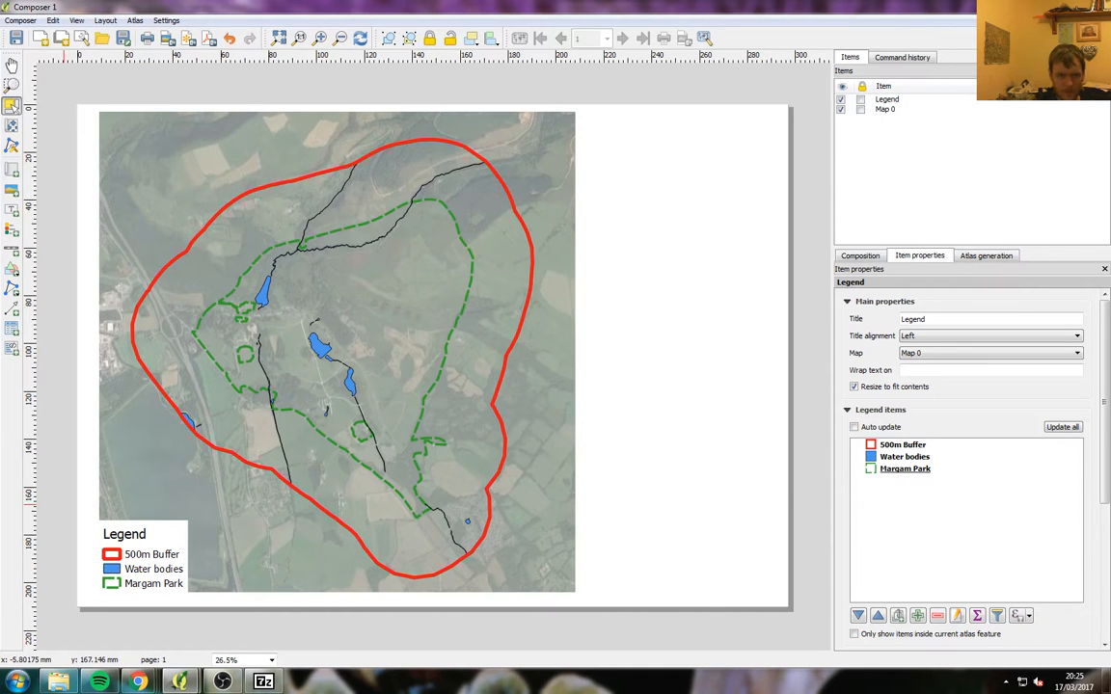
Add a scale bar beside the legend near the map's lower edge and set its left segments to 0
{"action": "left_click", "coordinate": [12, 251]}
{"action": "left_click", "coordinate": [227, 570]}
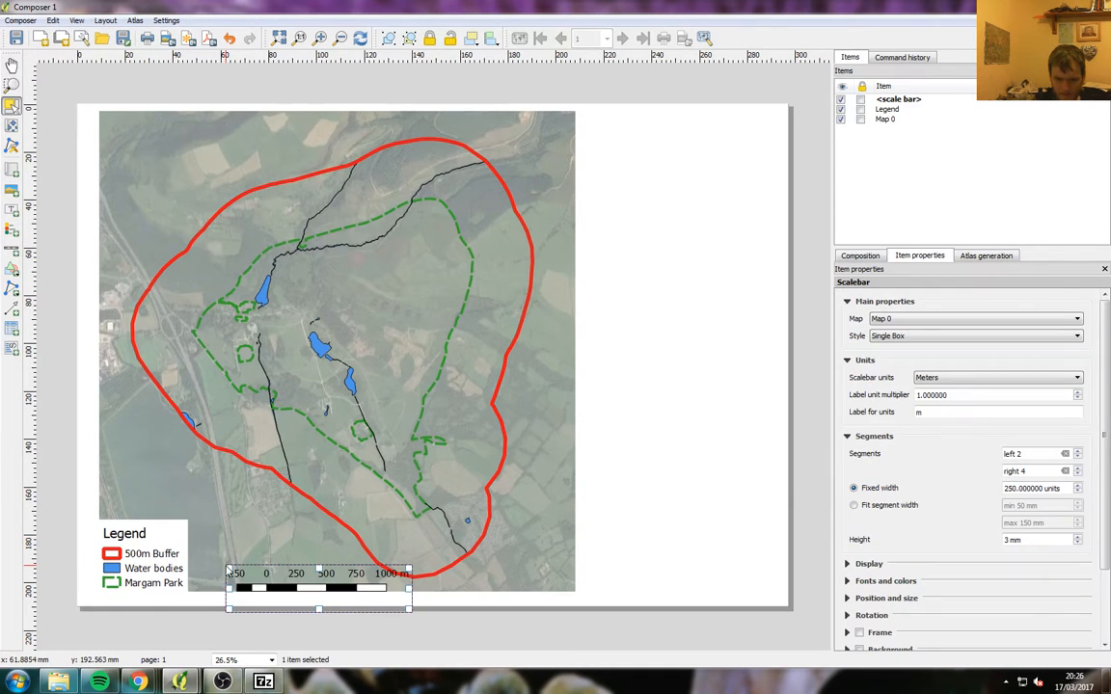
{"action": "left_click", "coordinate": [1065, 456]}
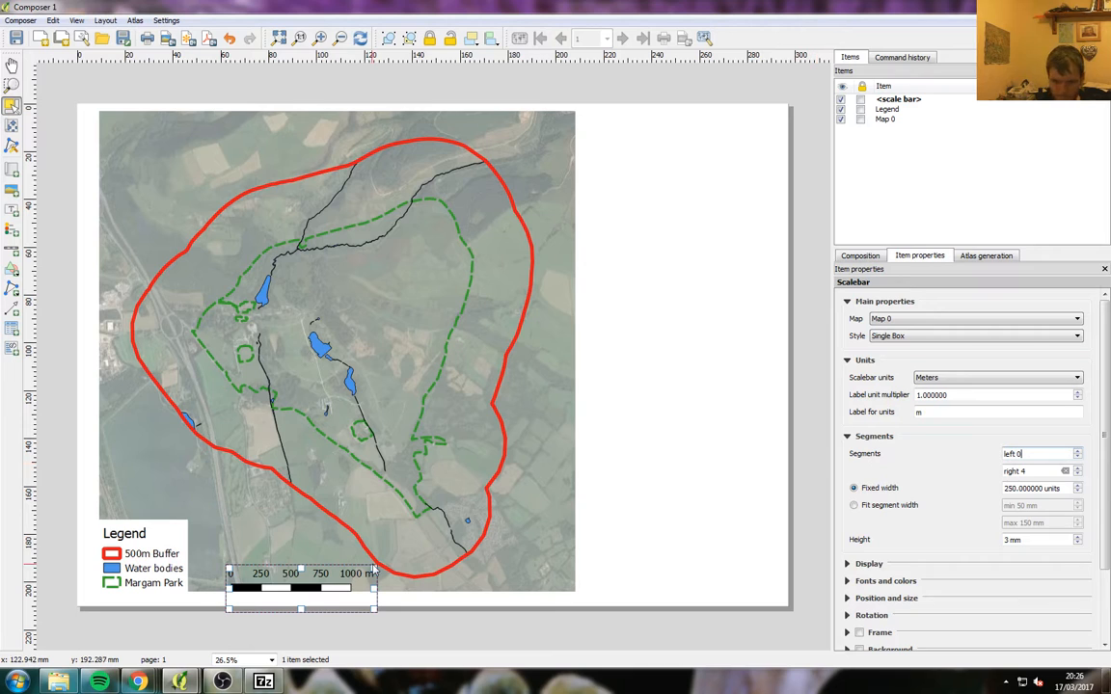
Move the scale bar right beside the legend and nudge it down towards the map's lower edge
{"action": "left_click_drag", "start_coordinate": [276, 585], "coordinate": [241, 568]}
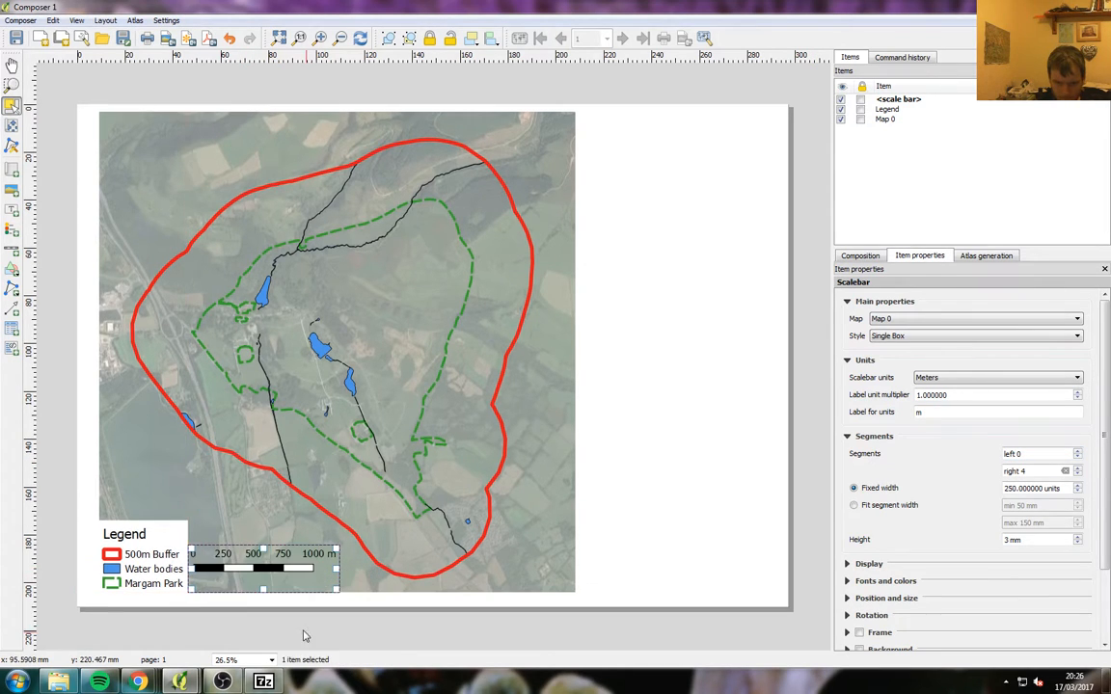
{"action": "left_click", "coordinate": [380, 643]}
{"action": "left_click", "coordinate": [276, 569]}
{"action": "key", "text": "Down"}
{"action": "key", "text": "Down"}
{"action": "key", "text": "Down"}
{"action": "key", "text": "Down"}
{"action": "key", "text": "Down"}
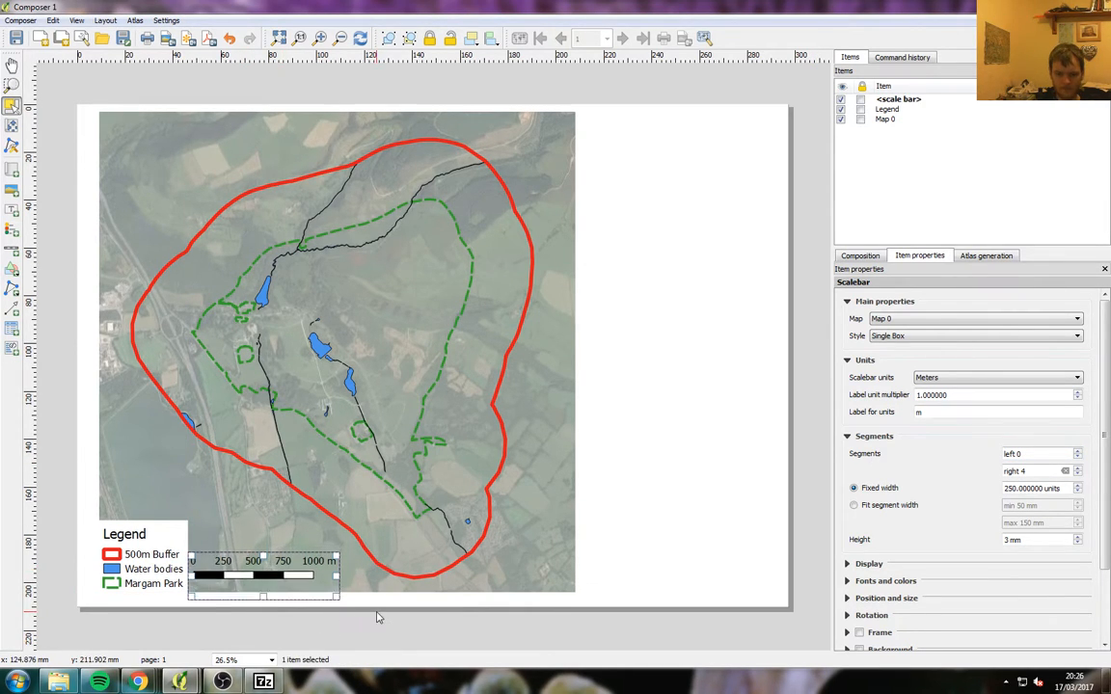
{"action": "left_click", "coordinate": [407, 639]}
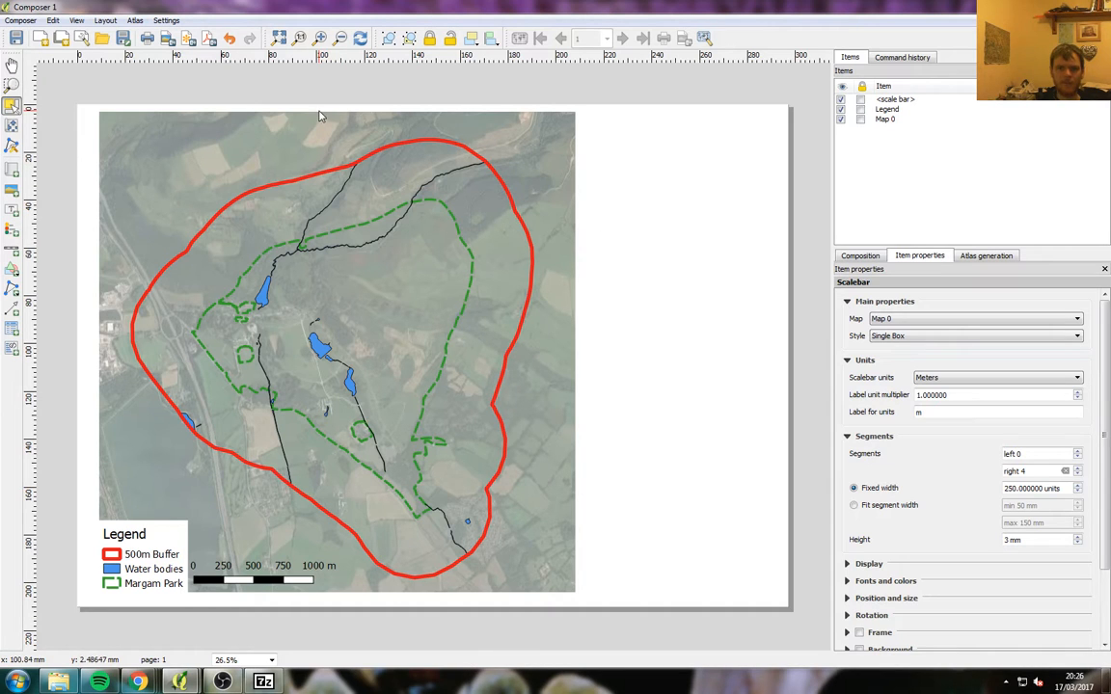
Start exporting the composition as an image and browse to Bridgend > HND > GIS Module > Margam on the G: drive
{"action": "left_click", "coordinate": [167, 39]}
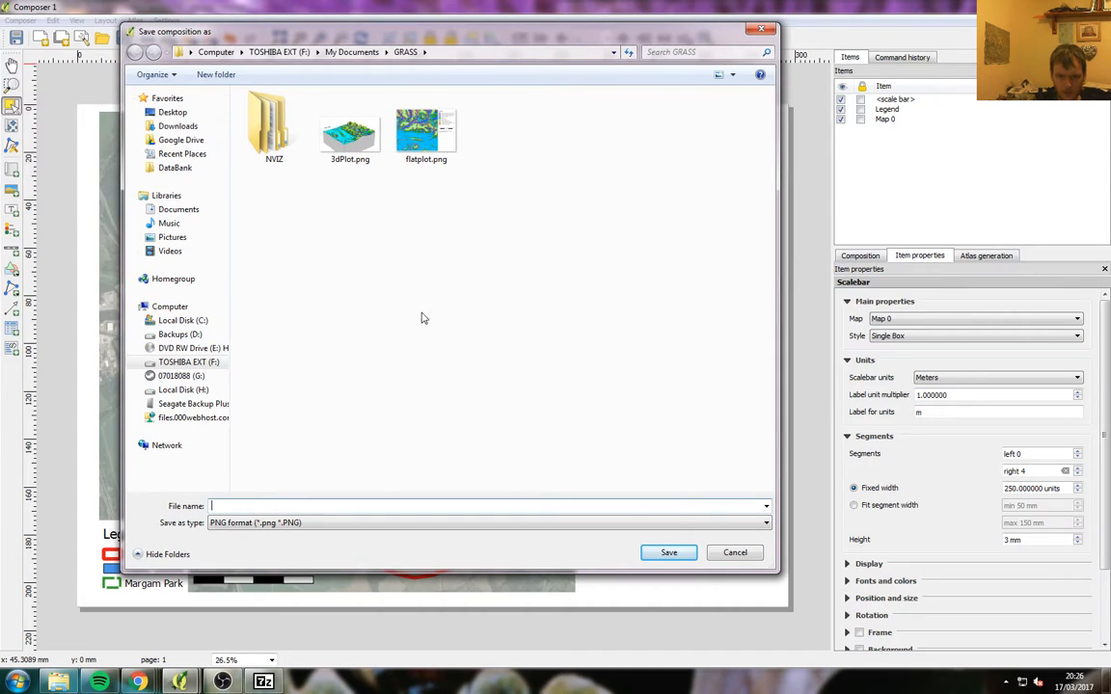
{"action": "left_click", "coordinate": [178, 375]}
{"action": "double_click", "coordinate": [272, 223]}
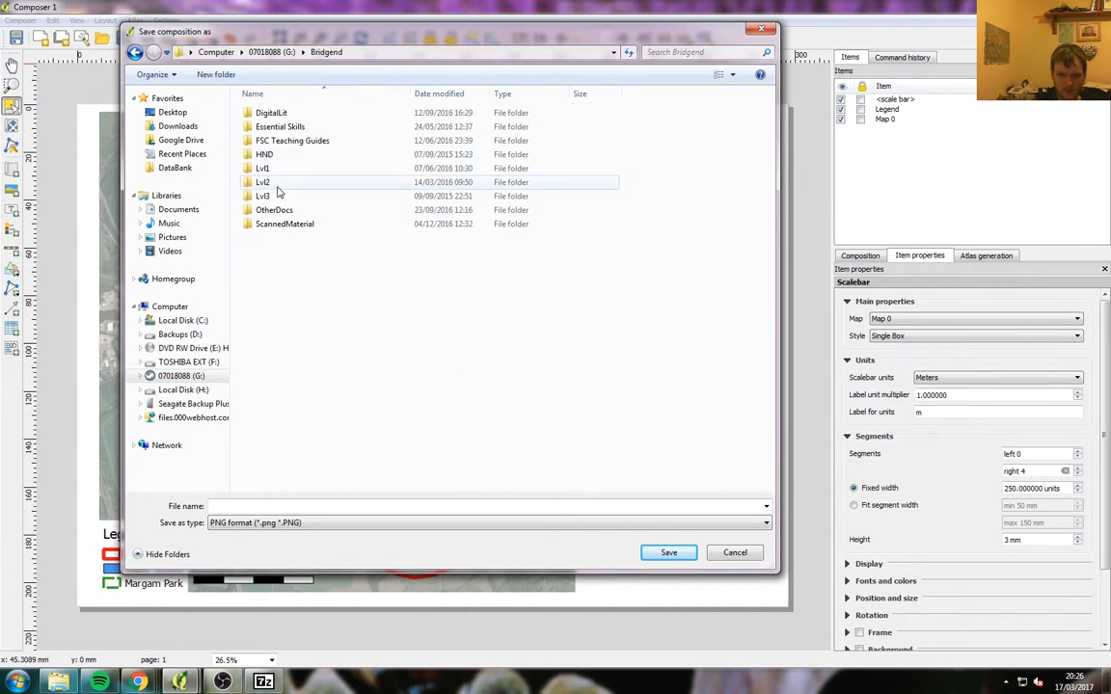
{"action": "double_click", "coordinate": [273, 154]}
{"action": "left_click", "coordinate": [286, 142]}
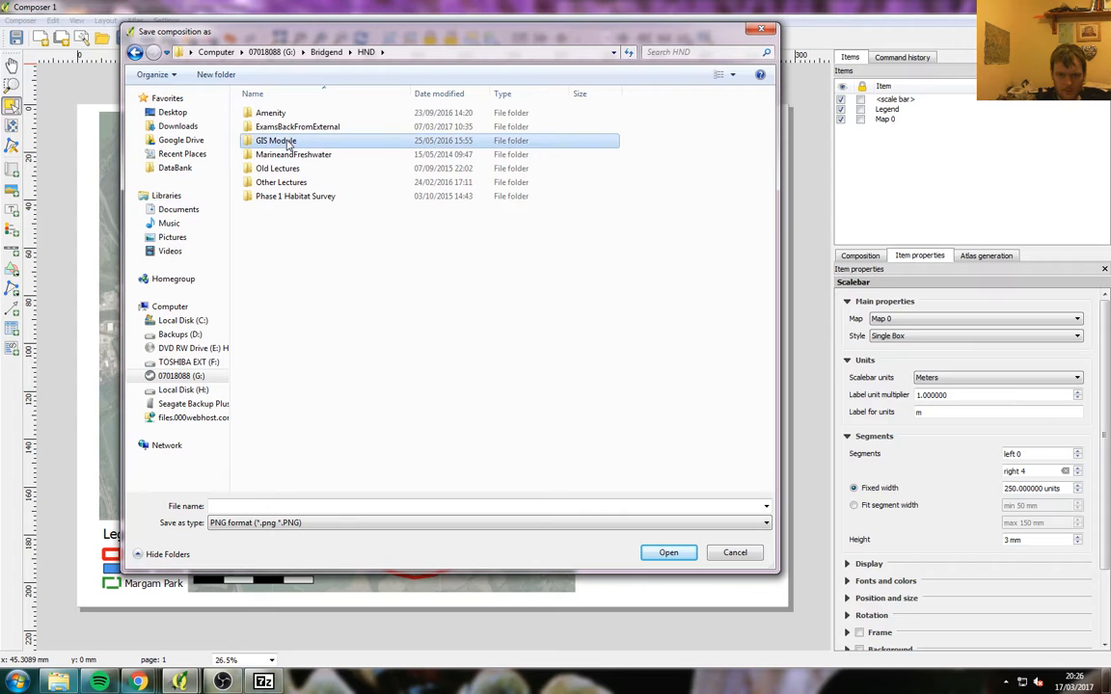
{"action": "key", "text": "Return"}
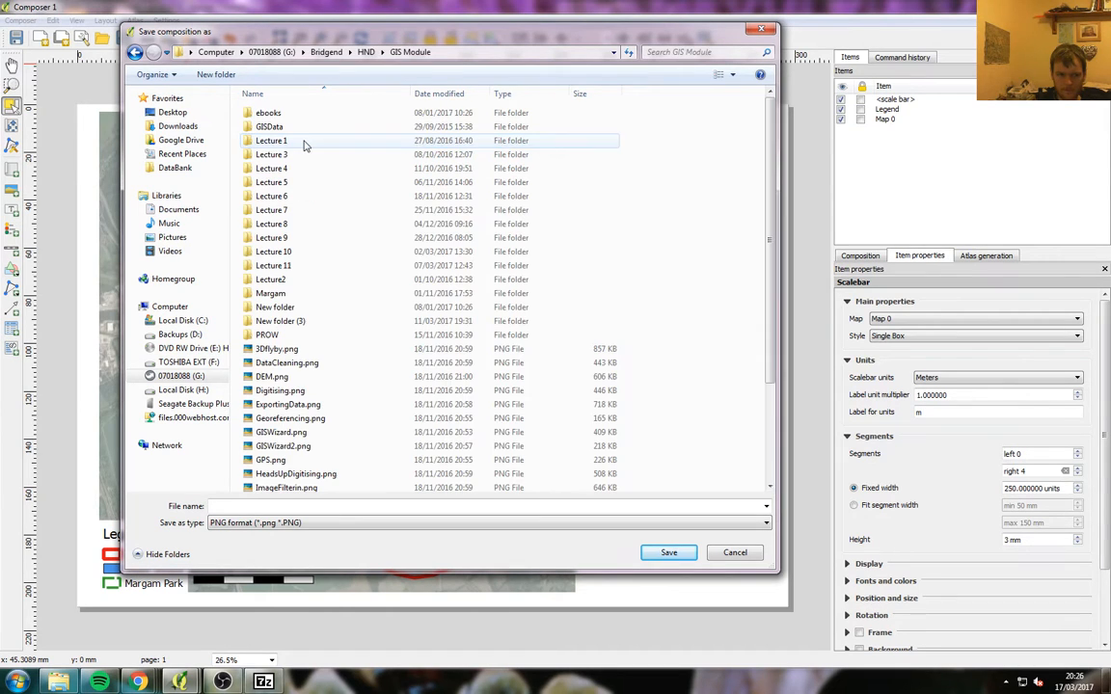
{"action": "left_click", "coordinate": [290, 297]}
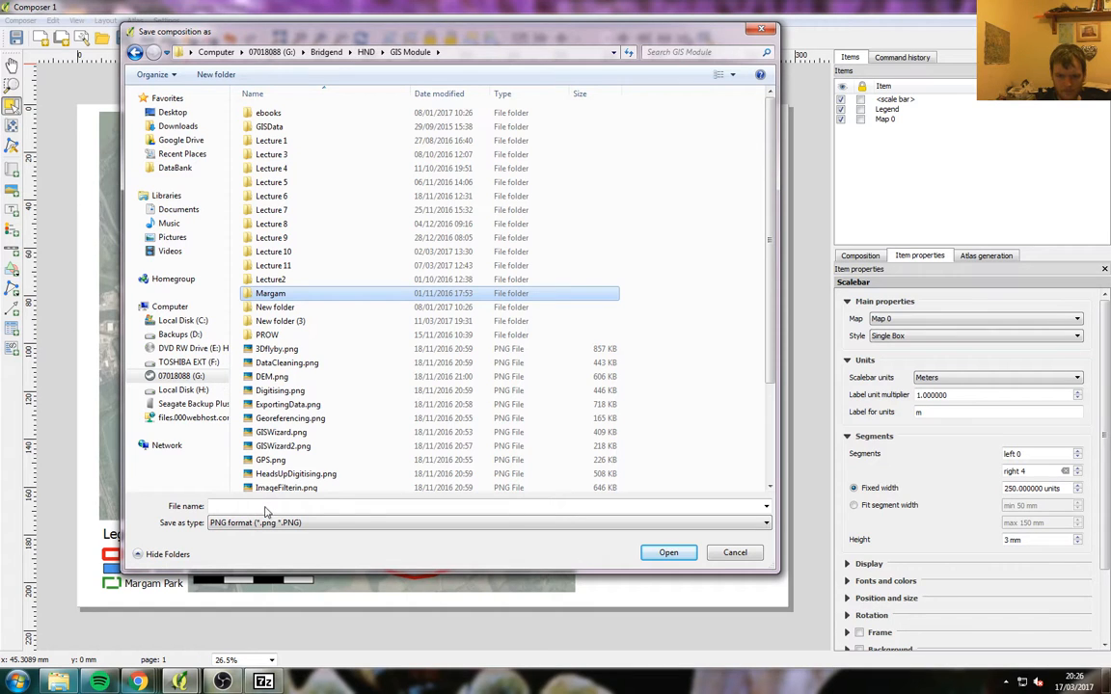
{"action": "key", "text": "Return"}
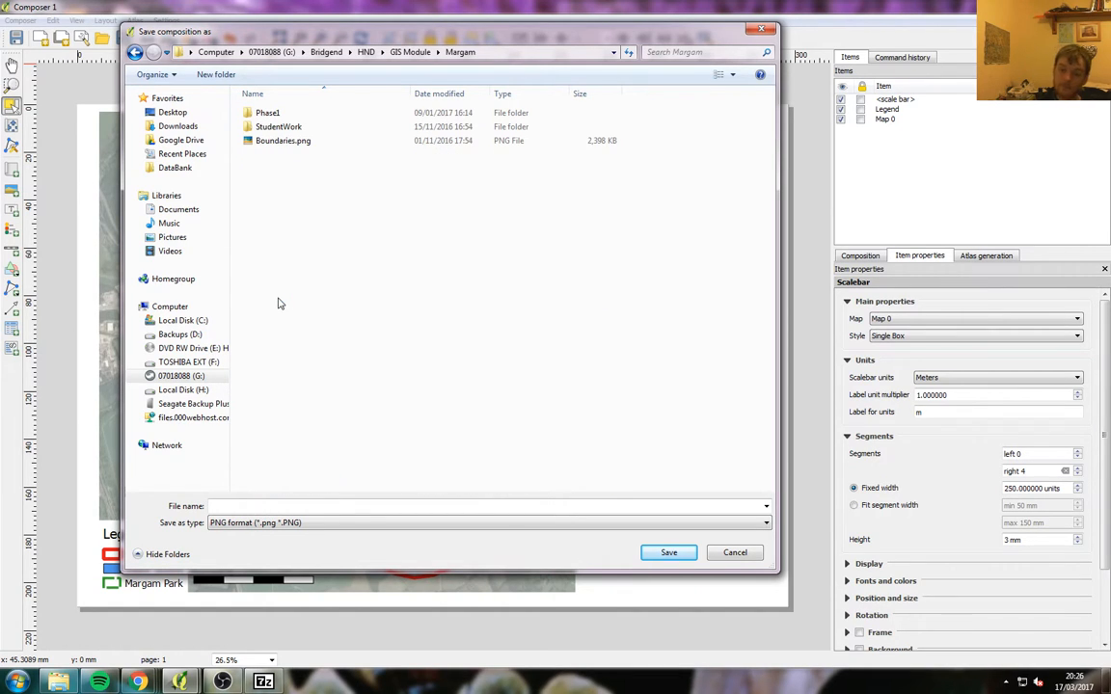
Name the PNG export Waterbodies and save it at a resolution of 100 dpi
{"action": "left_click", "coordinate": [262, 503]}
{"action": "type", "text": "Waterbodies"}
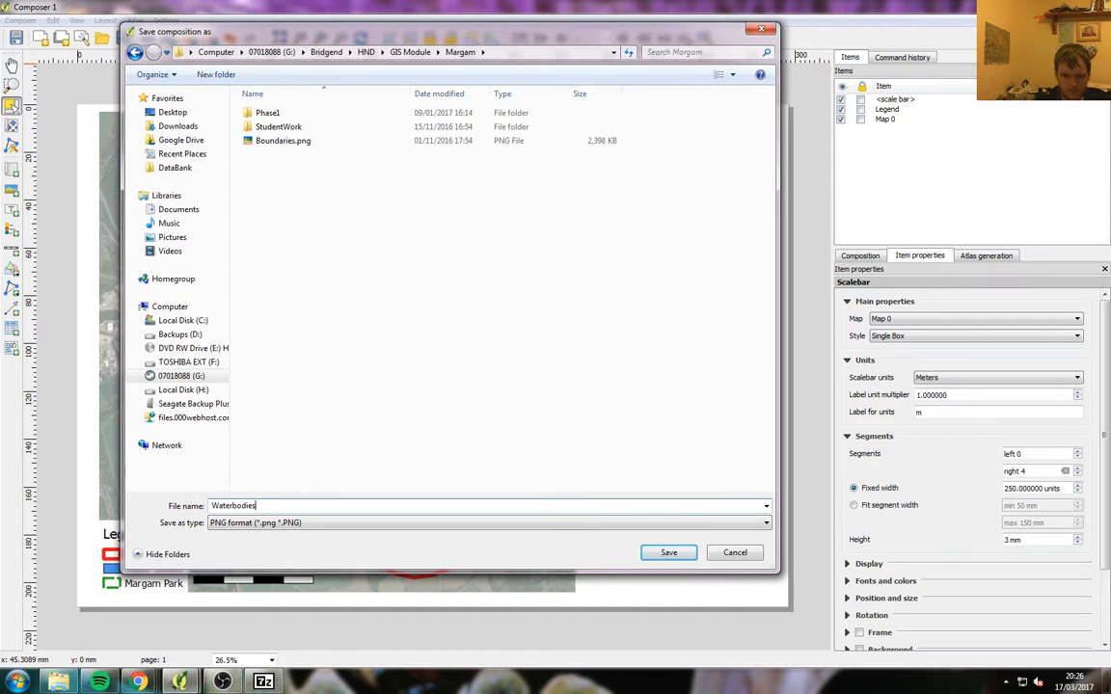
{"action": "key", "text": "Return"}
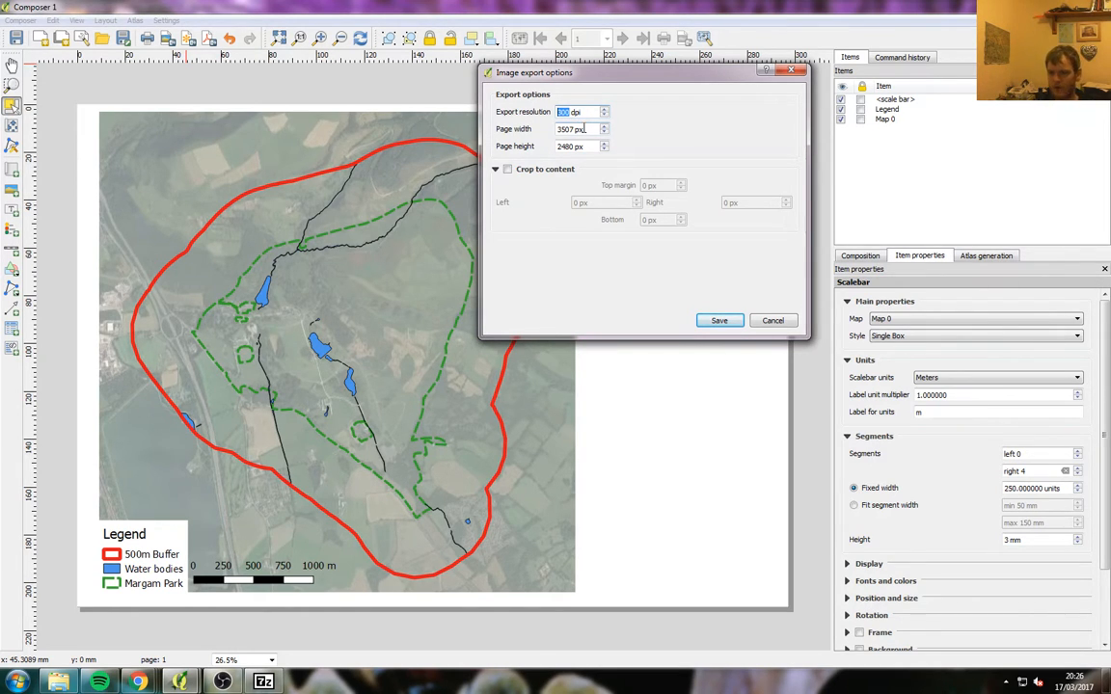
{"action": "type", "text": "100"}
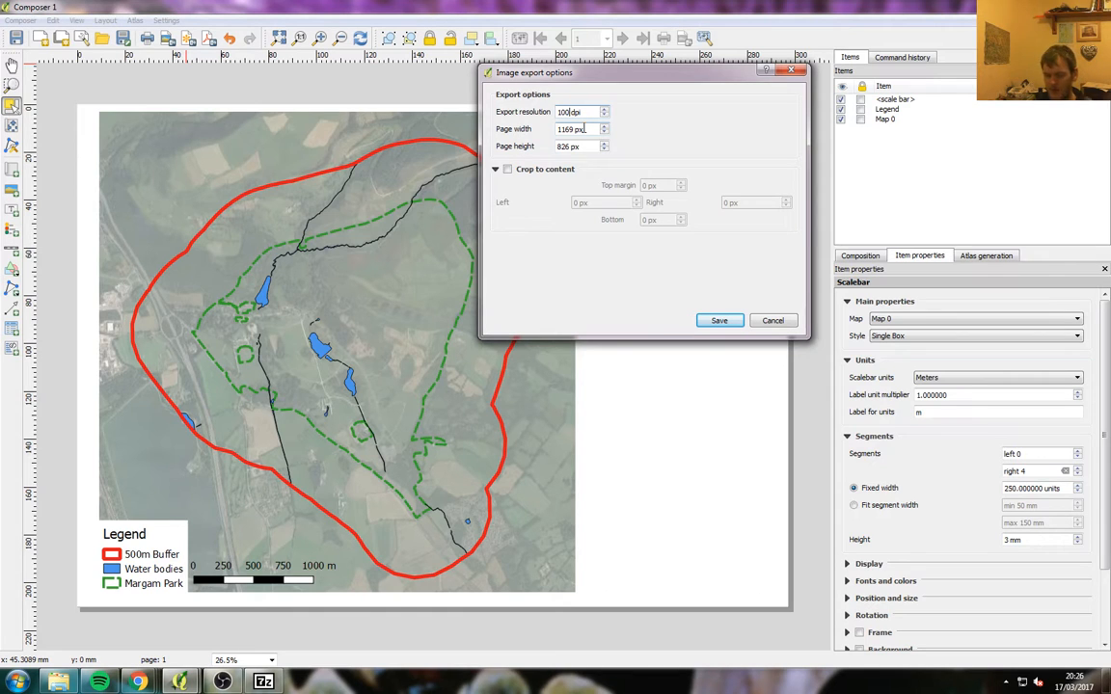
{"action": "left_click", "coordinate": [723, 323]}
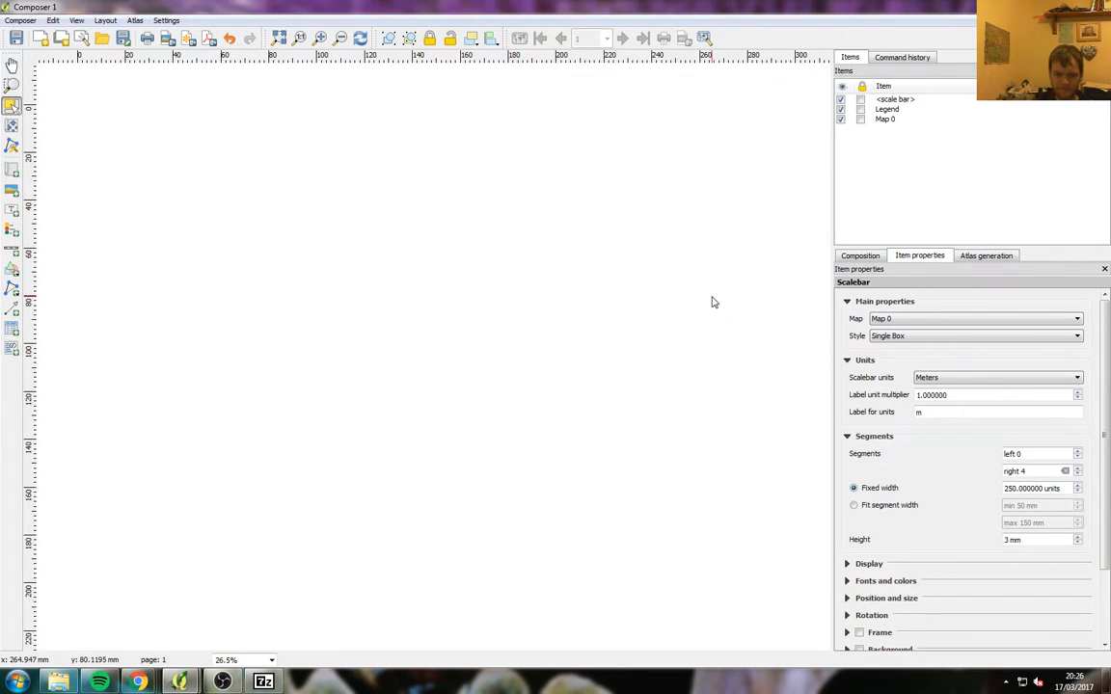
Start Microsoft Word 2010 and open the GIS Module's Margam folder in Windows Explorer
{"action": "key", "text": "super"}
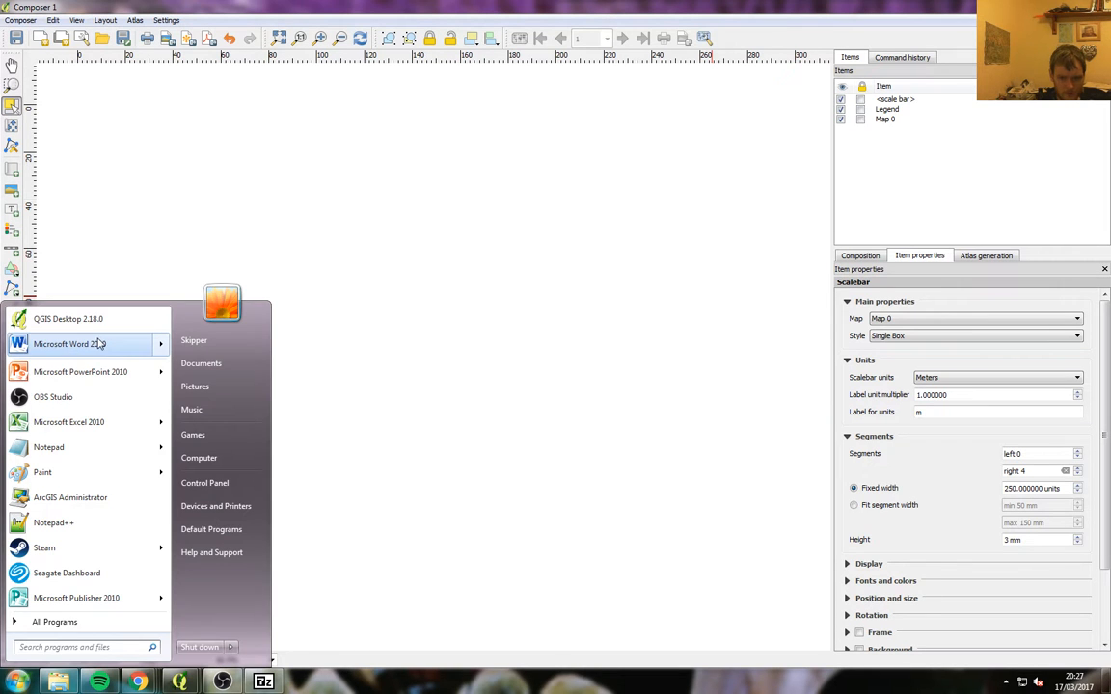
{"action": "left_click", "coordinate": [91, 309]}
{"action": "left_click", "coordinate": [59, 682]}
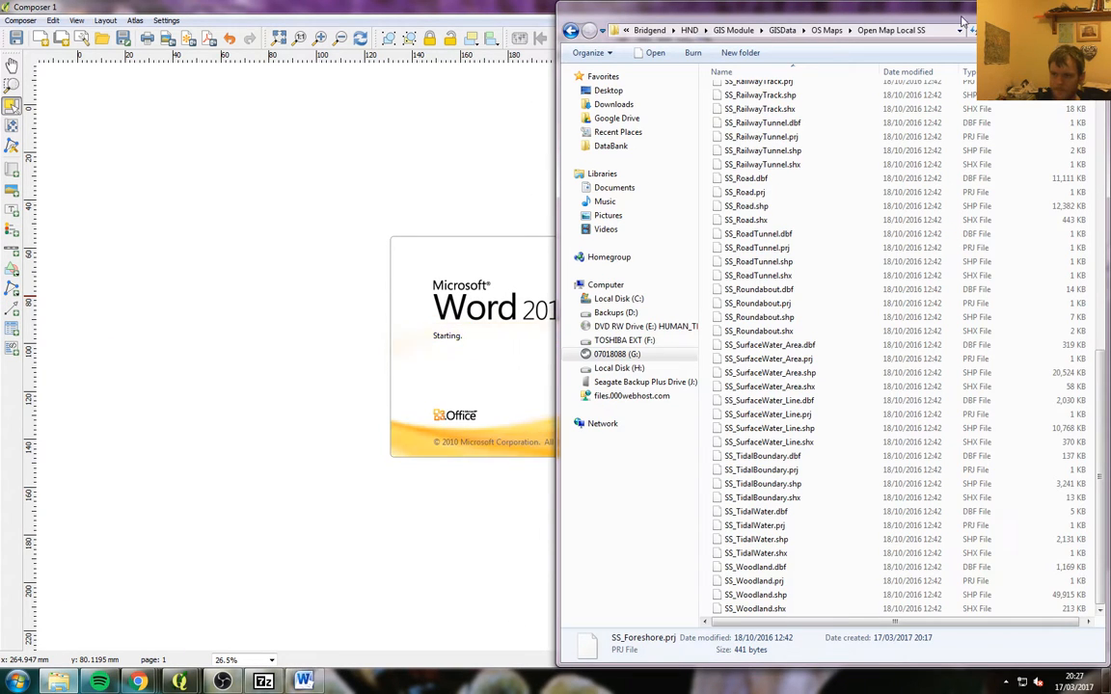
{"action": "left_click", "coordinate": [783, 30]}
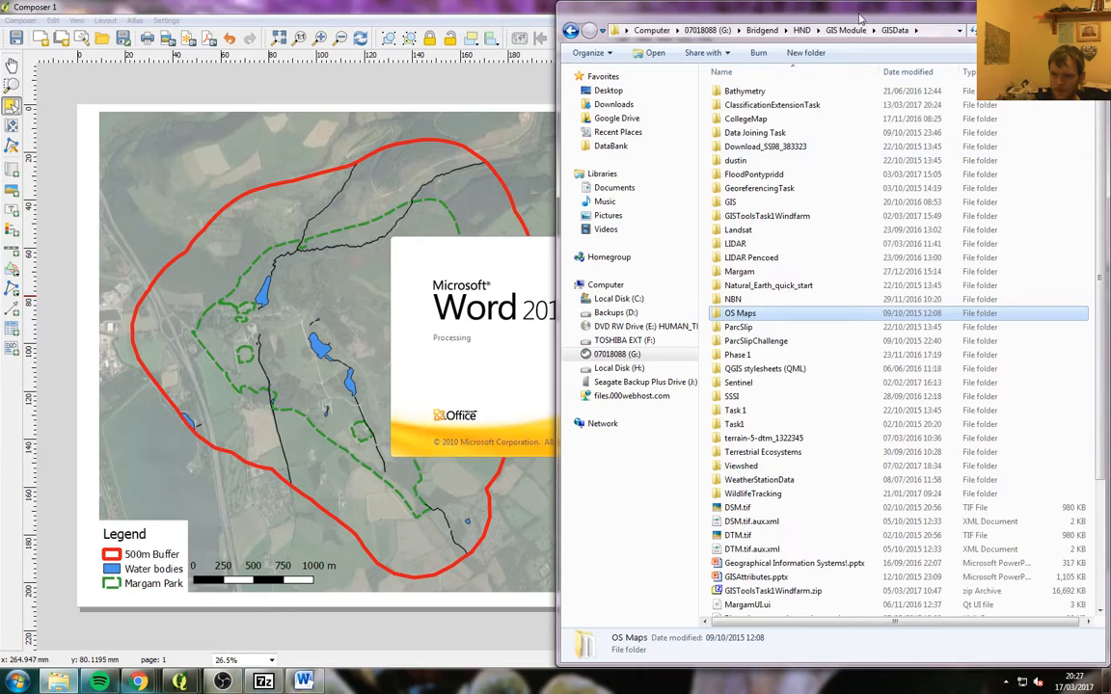
{"action": "left_click", "coordinate": [851, 31]}
{"action": "double_click", "coordinate": [752, 249]}
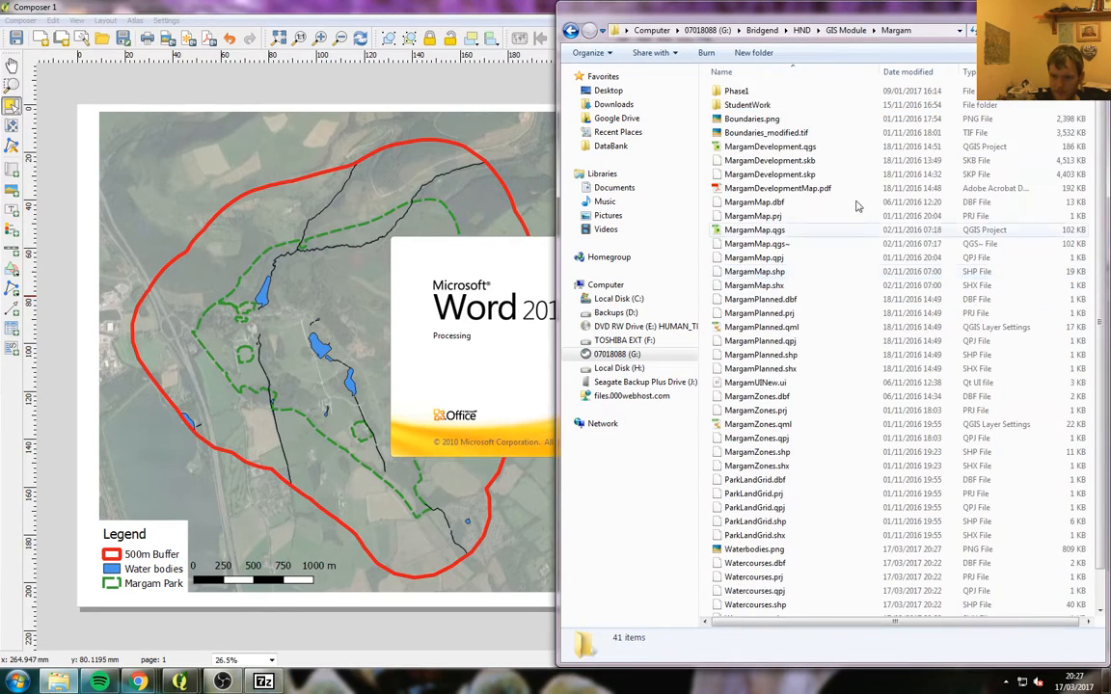
Copy Waterbodies.png from the Margam folder and paste it into the blank Word document
{"action": "left_click_drag", "start_coordinate": [898, 13], "coordinate": [731, 6]}
{"action": "scroll", "coordinate": [379, 391], "scroll_direction": "down", "scroll_amount": 1}
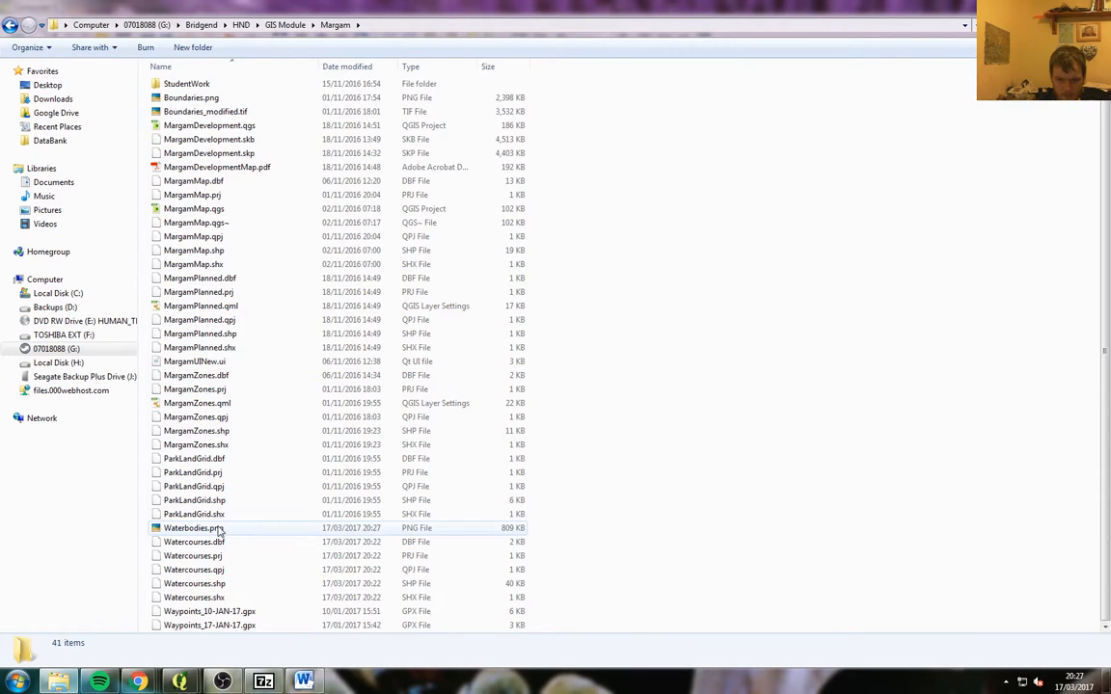
{"action": "left_click", "coordinate": [280, 529]}
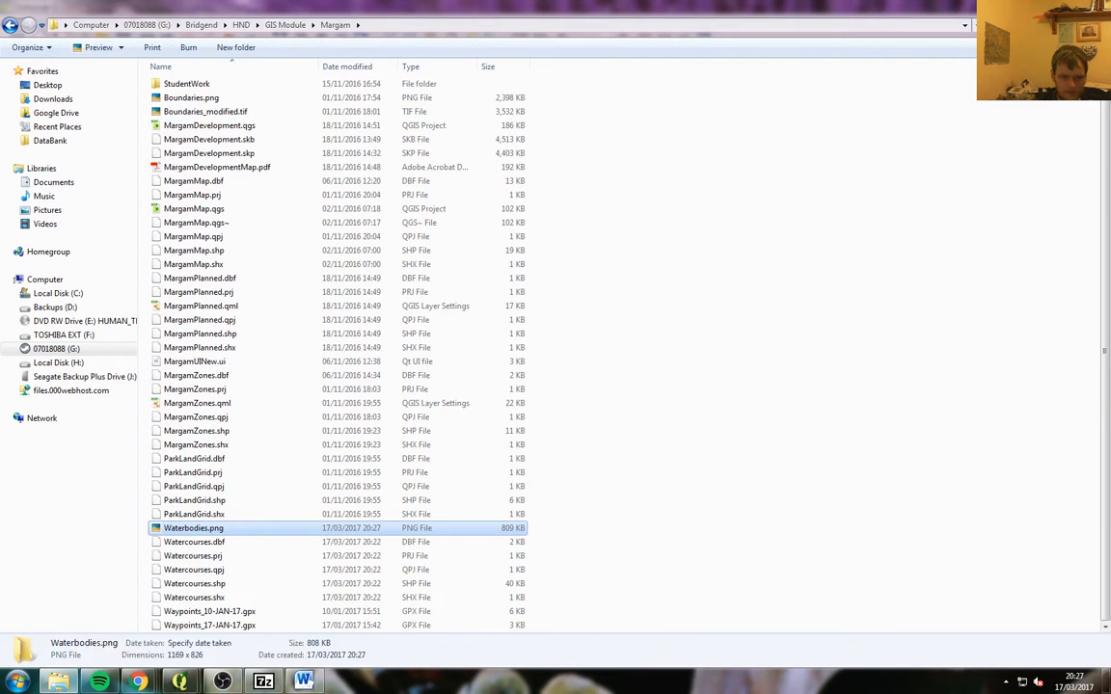
{"action": "left_click", "coordinate": [248, 529]}
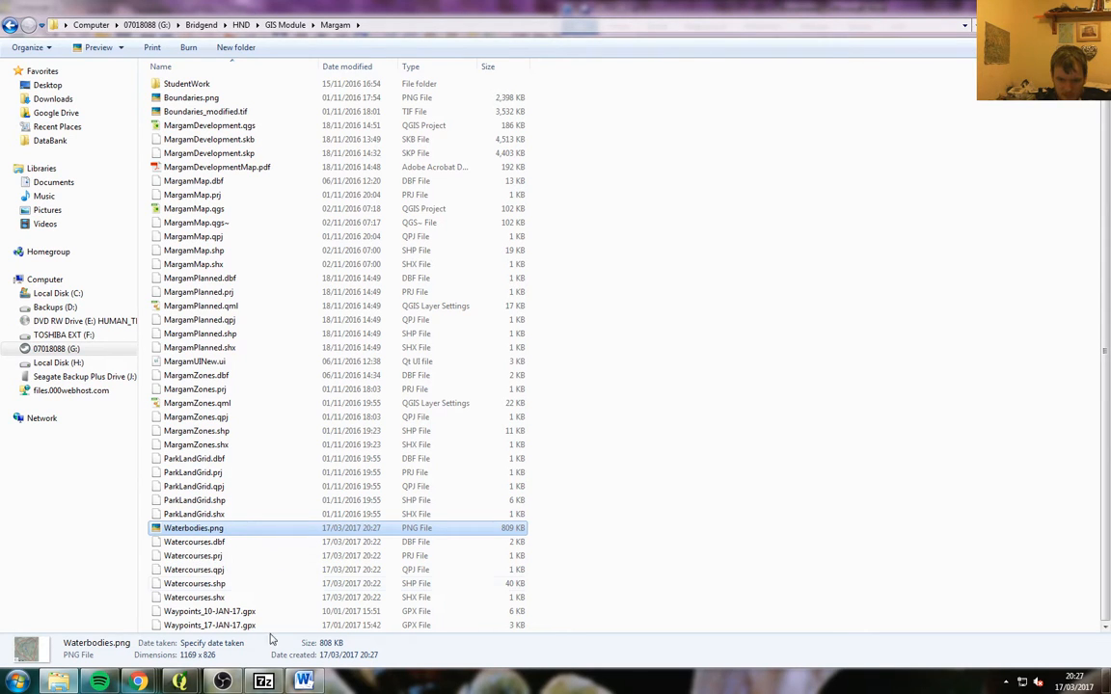
{"action": "left_click", "coordinate": [304, 680]}
{"action": "key", "text": "ctrl+v"}
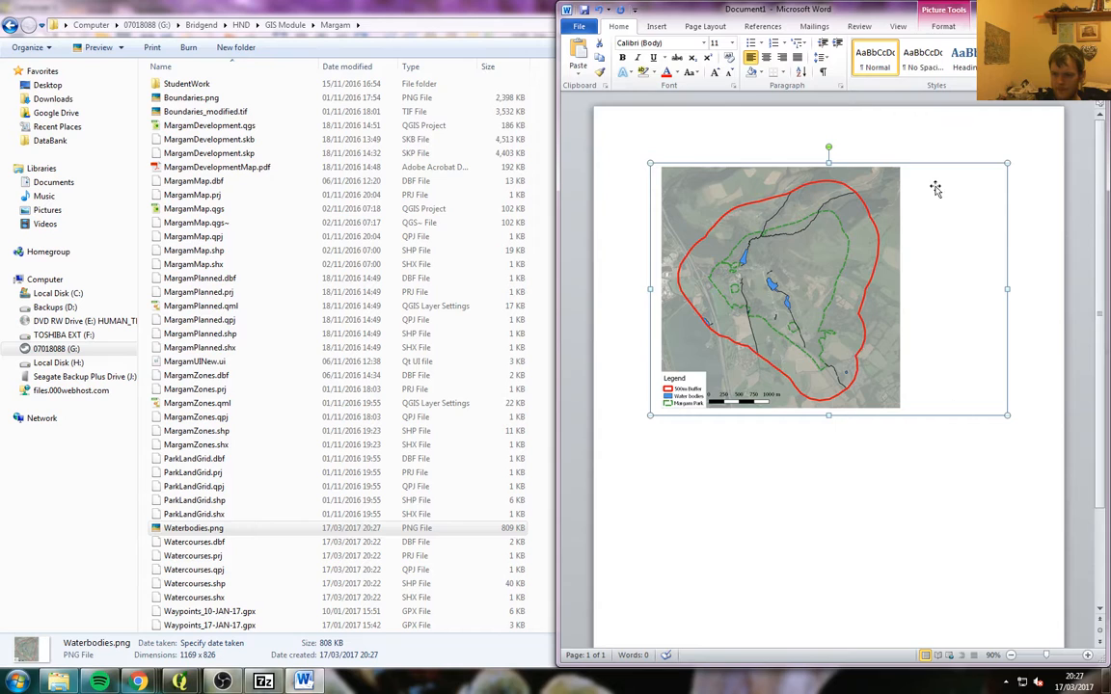
Crop the blank areas off both sides of the pasted map picture and enlarge it proportionally to about the text width
{"action": "left_click", "coordinate": [944, 26]}
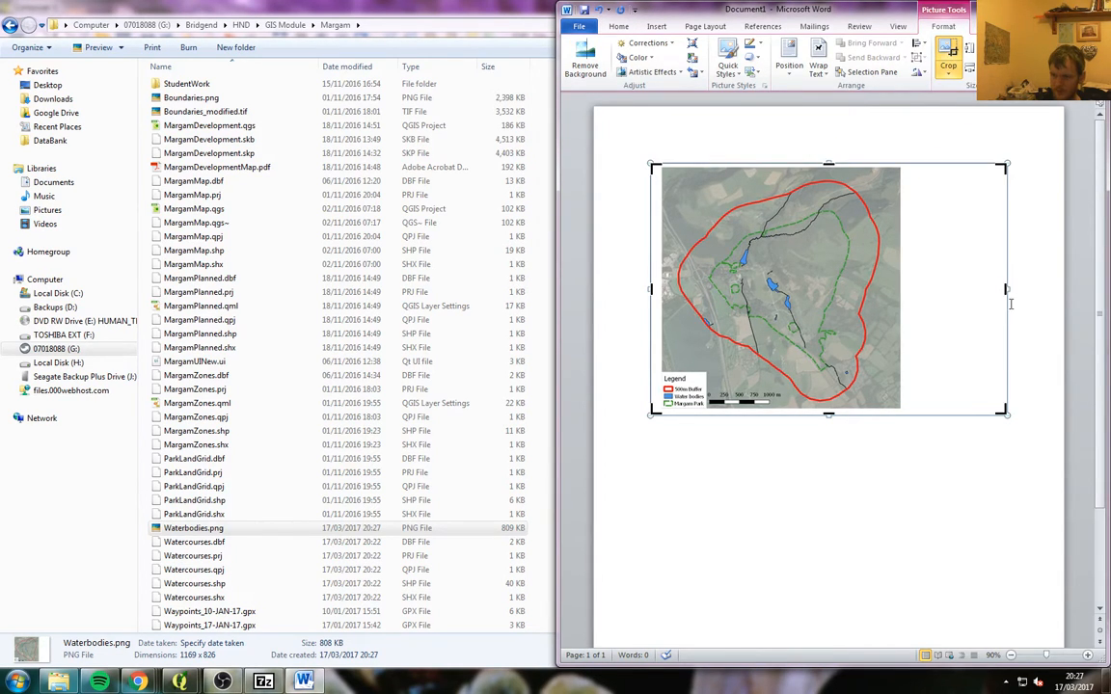
{"action": "left_click_drag", "start_coordinate": [1004, 286], "coordinate": [905, 292]}
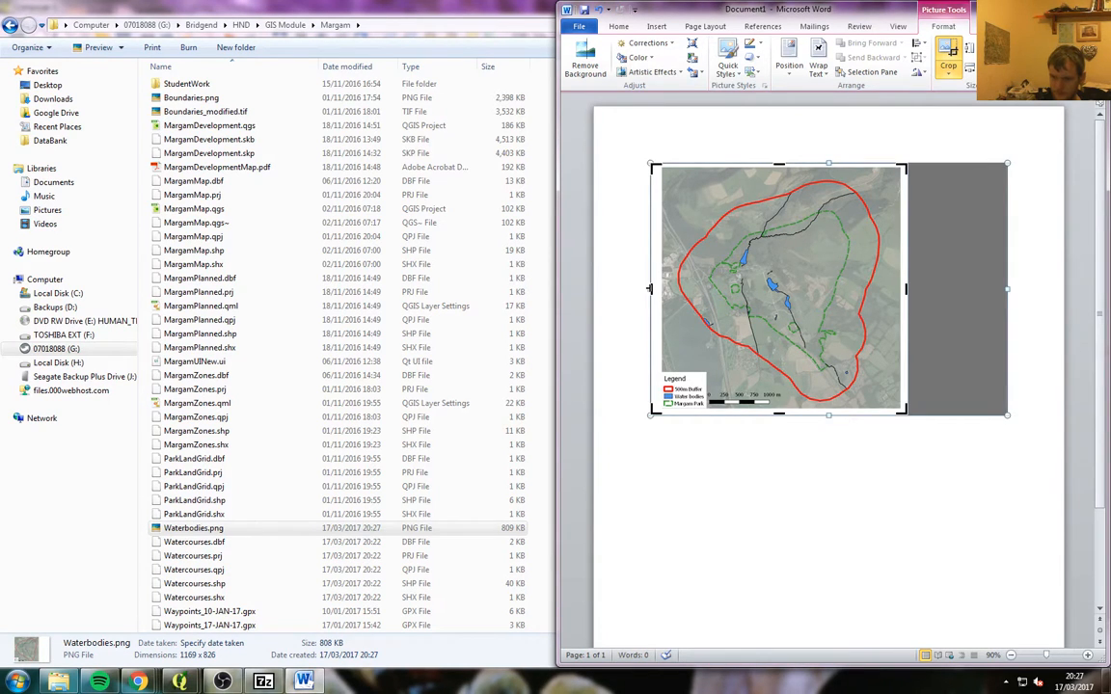
{"action": "left_click_drag", "start_coordinate": [653, 290], "coordinate": [660, 288]}
{"action": "left_click", "coordinate": [948, 60]}
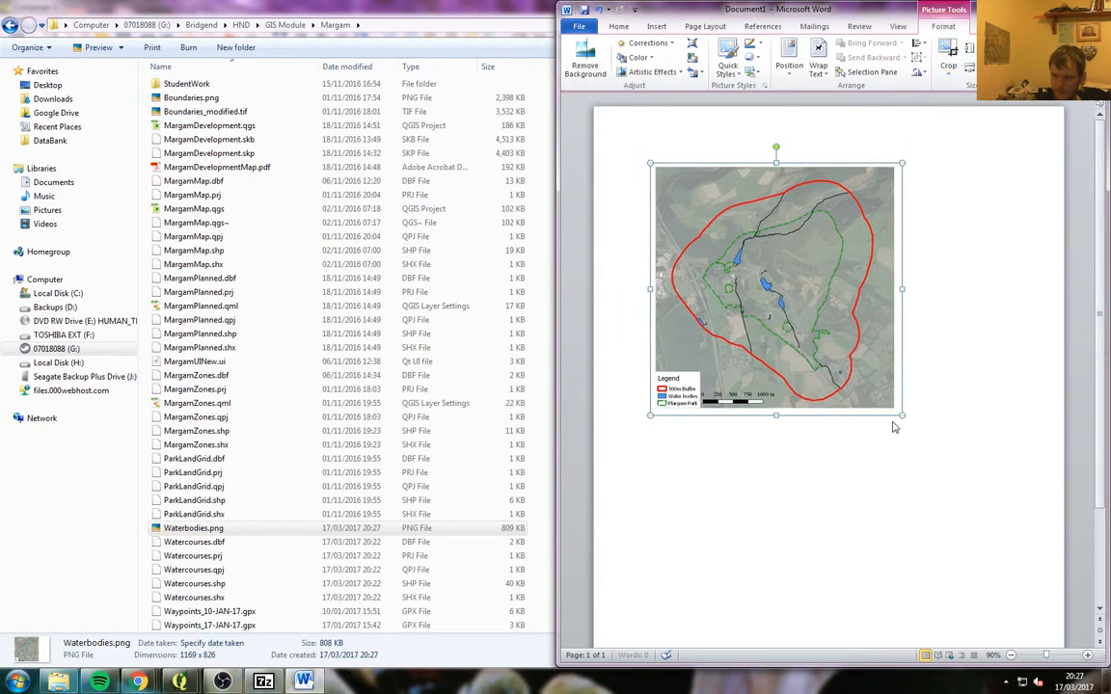
{"action": "left_click_drag", "start_coordinate": [903, 413], "coordinate": [1000, 473]}
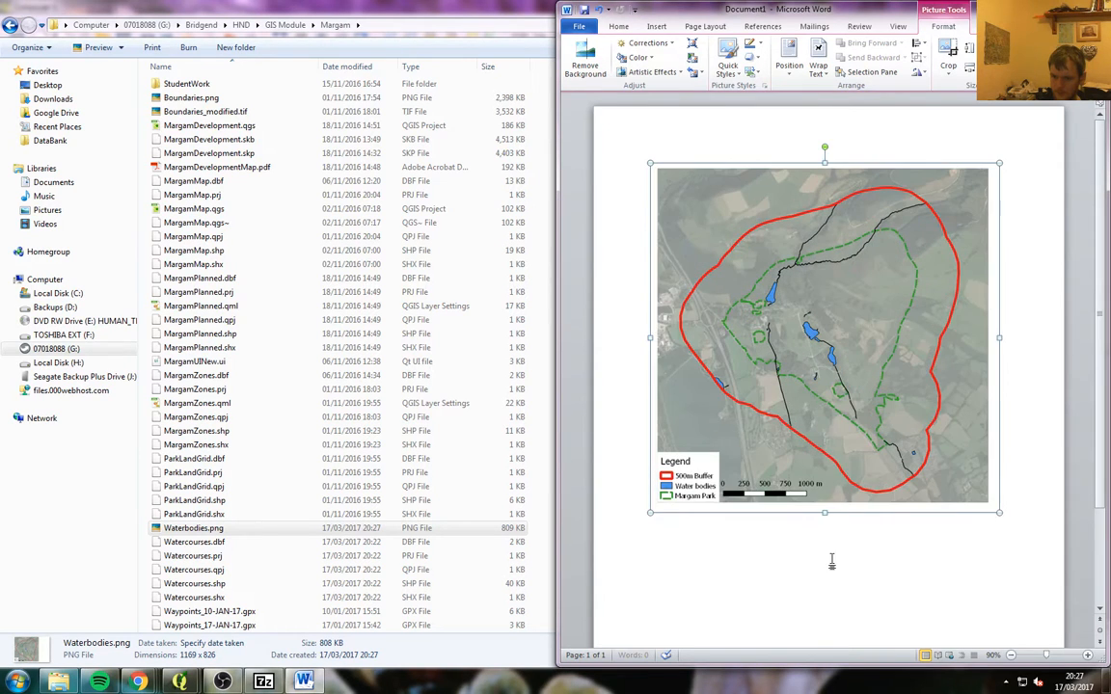
Add a bulleted list below the map with the entries Furzmill Pond, New Pond and Fish Pond, and end the list
{"action": "scroll", "coordinate": [784, 517], "scroll_direction": "down", "scroll_amount": 1}
{"action": "left_click", "coordinate": [784, 517]}
{"action": "scroll", "coordinate": [784, 517], "scroll_direction": "up", "scroll_amount": 3}
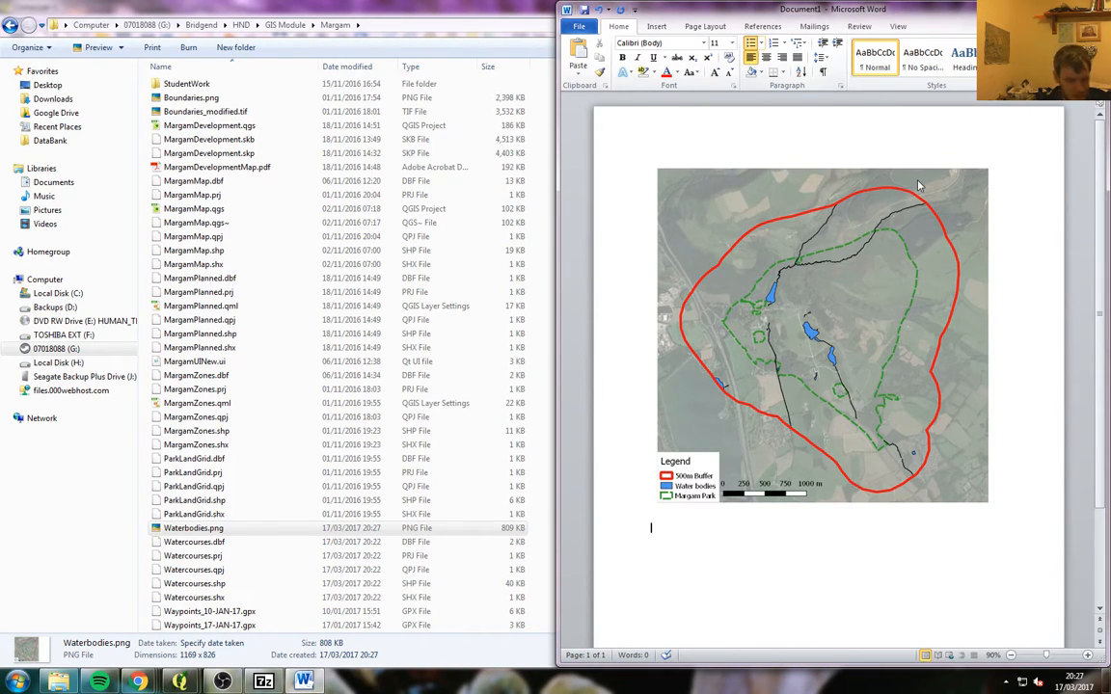
{"action": "type", "text": "Fur"}
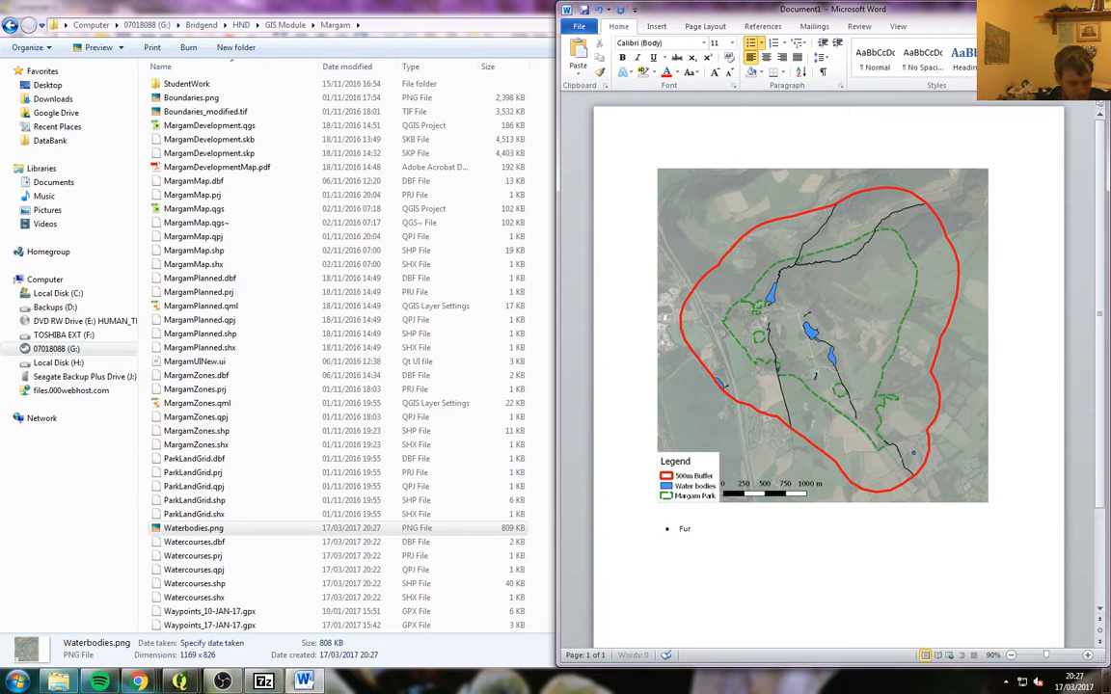
{"action": "type", "text": "zmill Pond"}
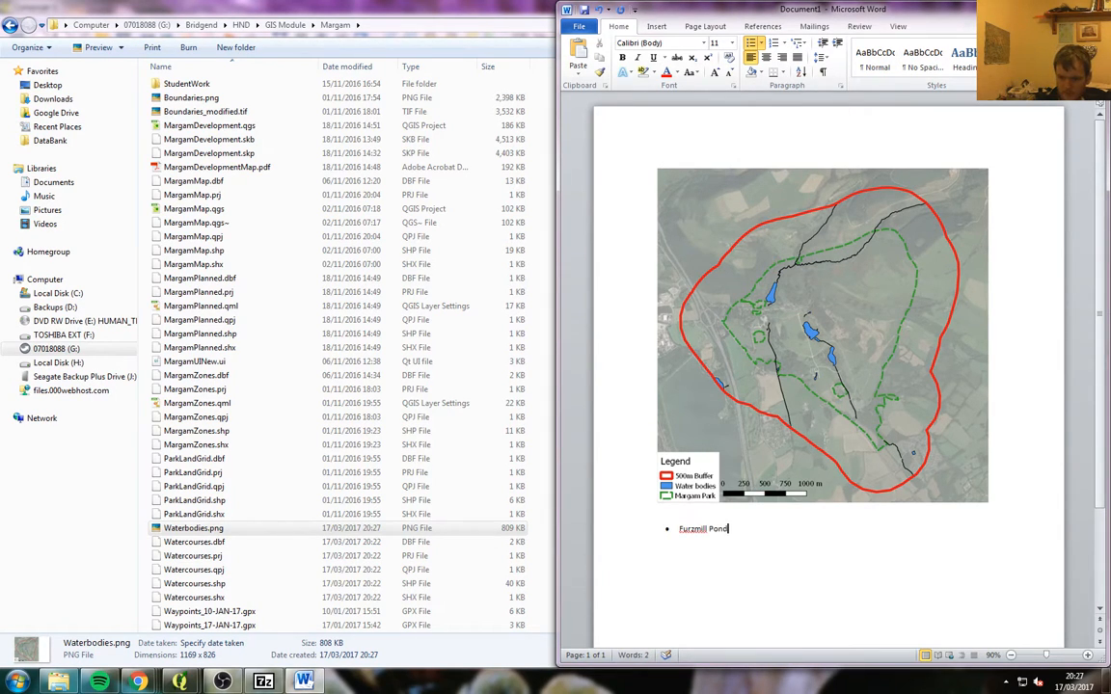
{"action": "key", "text": "Return"}
{"action": "type", "text": "New"}
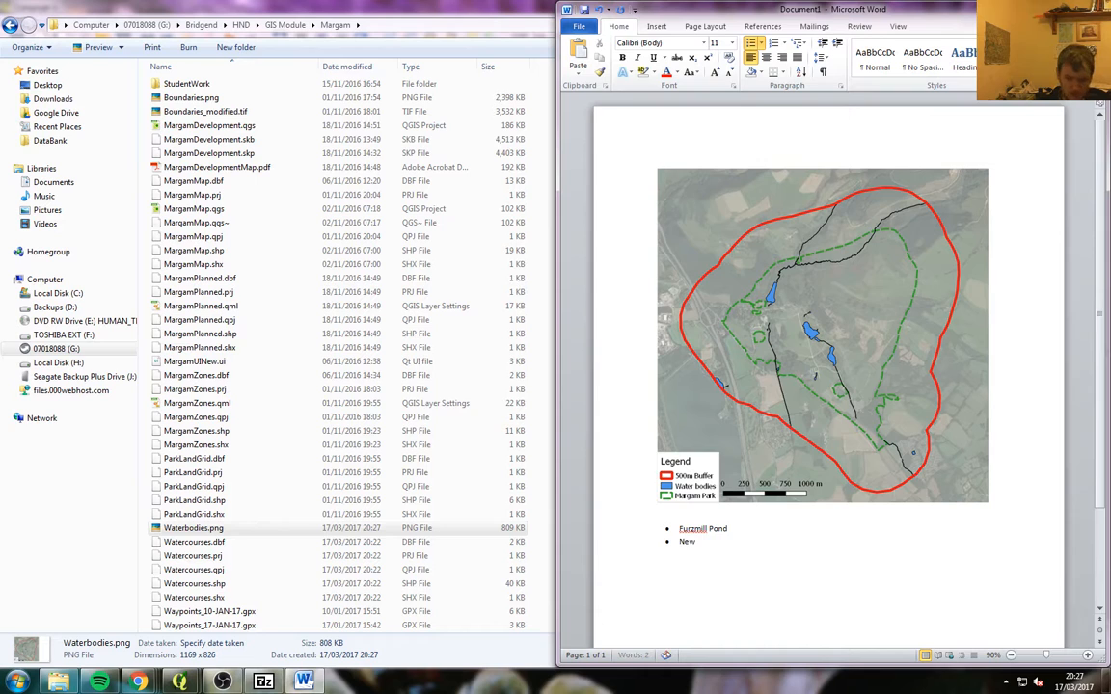
{"action": "type", "text": " Pond"}
{"action": "key", "text": "Return"}
{"action": "type", "text": "F"}
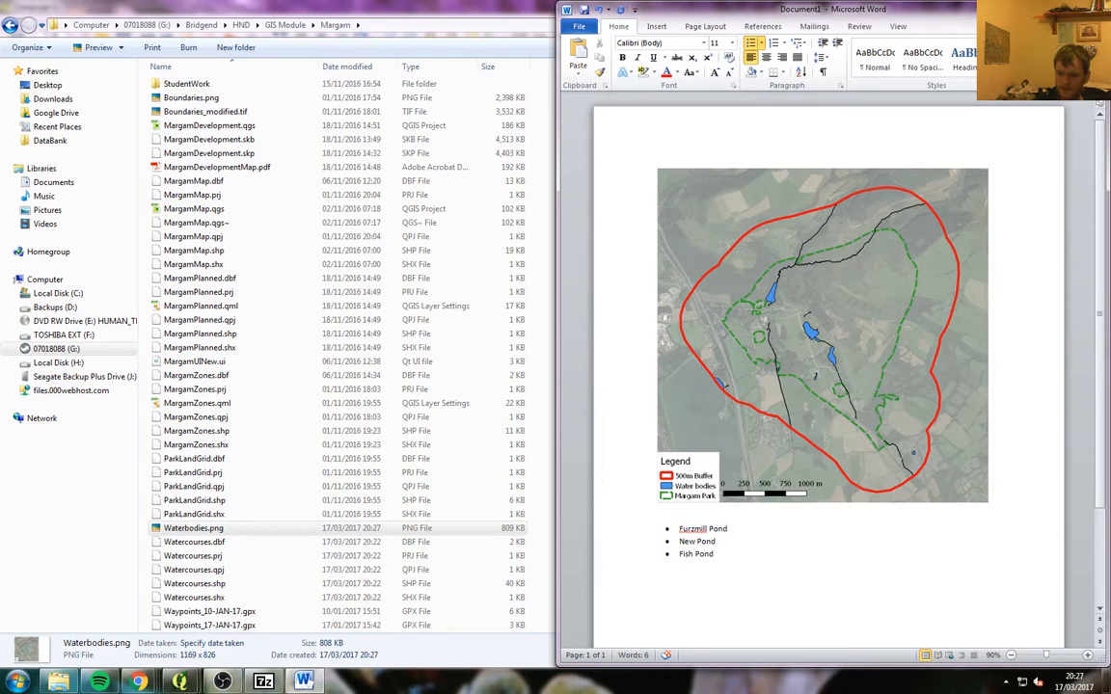
{"action": "key", "text": "Return"}
{"action": "key", "text": "Return"}
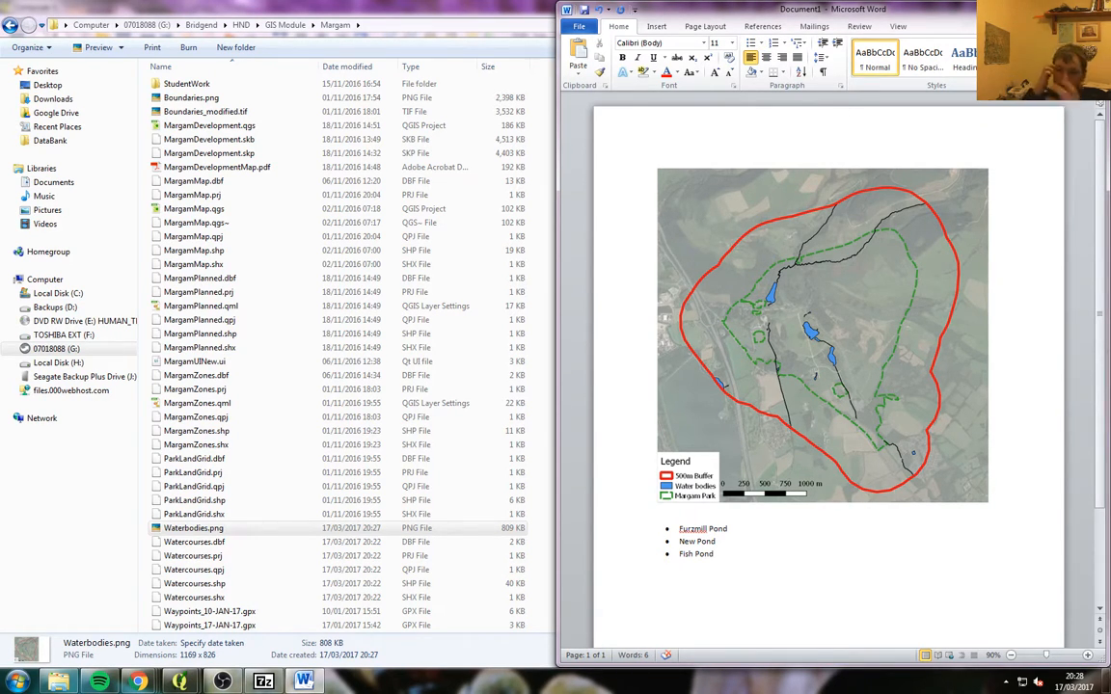
{"action": "left_click_drag", "start_coordinate": [726, 580], "coordinate": [636, 513]}
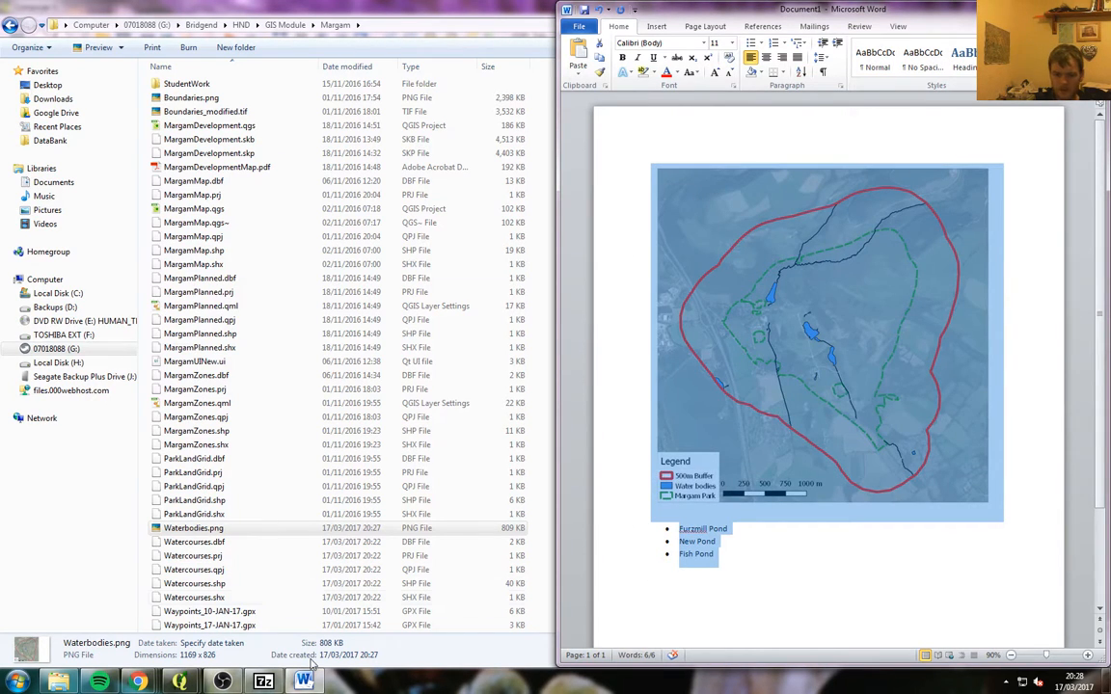
{"action": "left_click", "coordinate": [223, 681]}
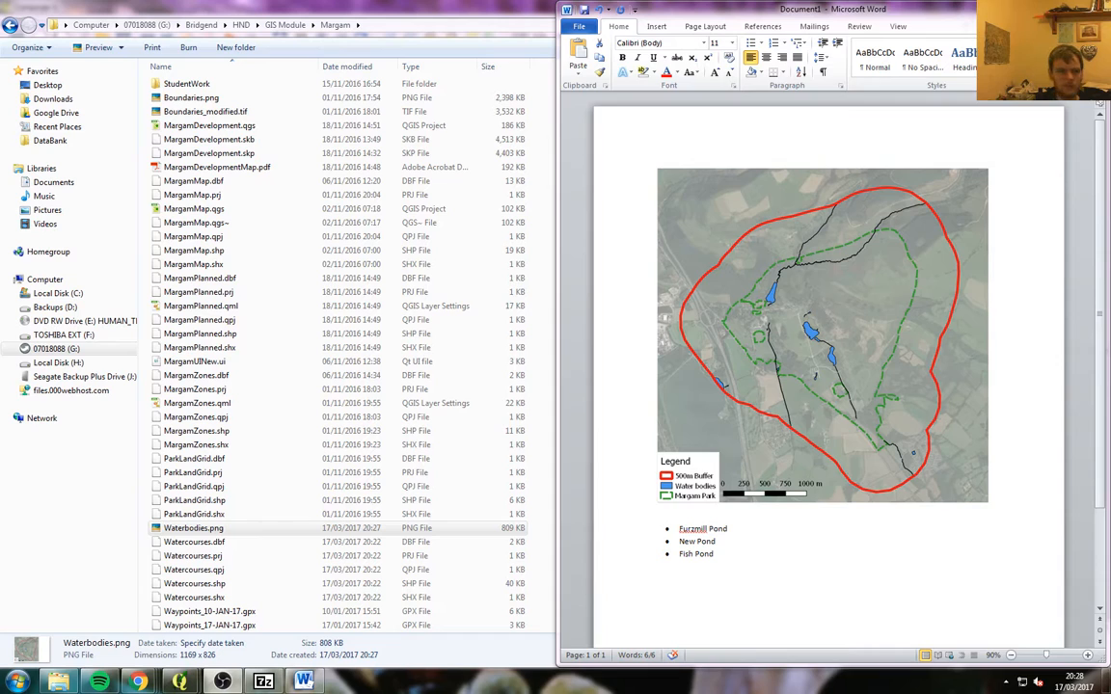